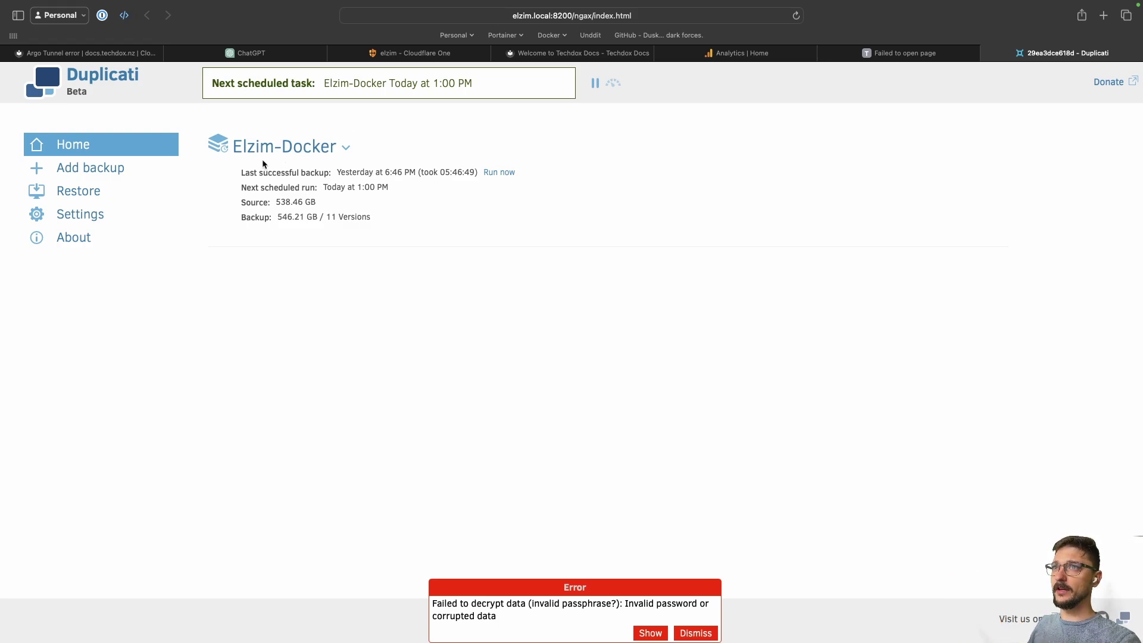
Begin a Duplicati direct restore from backup files with mega.nz storage, then switch to Techdox Docs
click(105, 198)
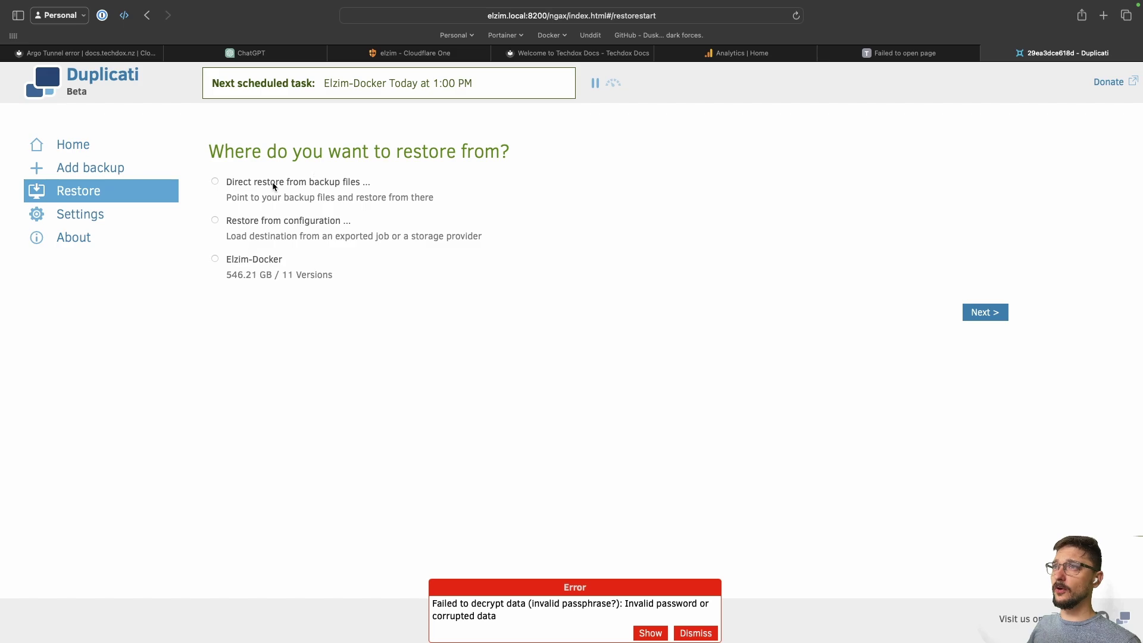
click(276, 183)
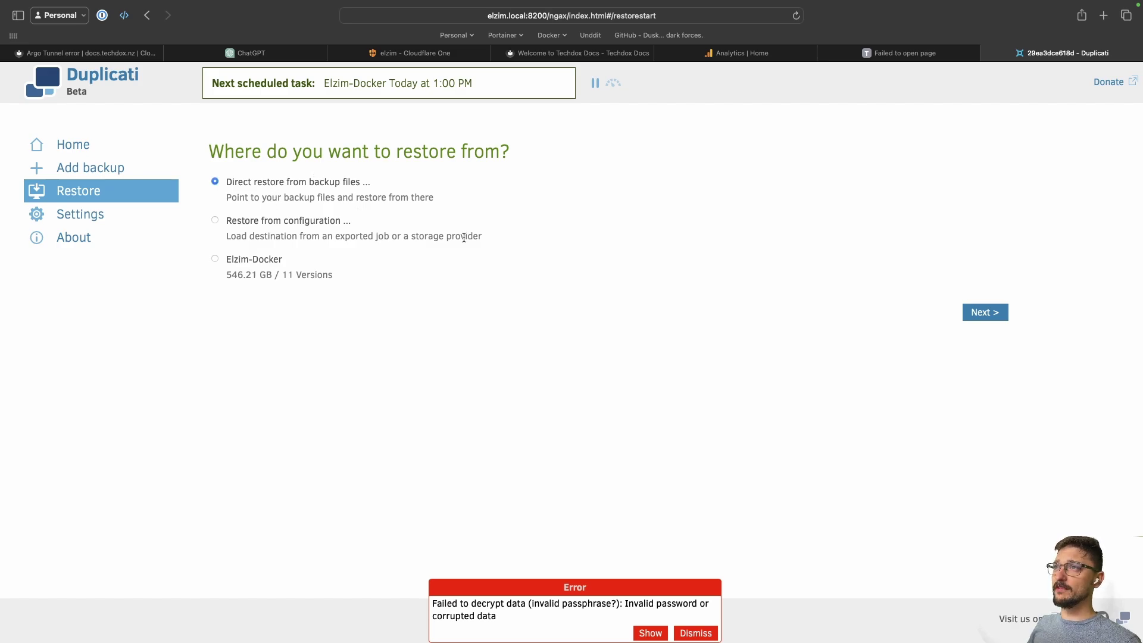
click(982, 314)
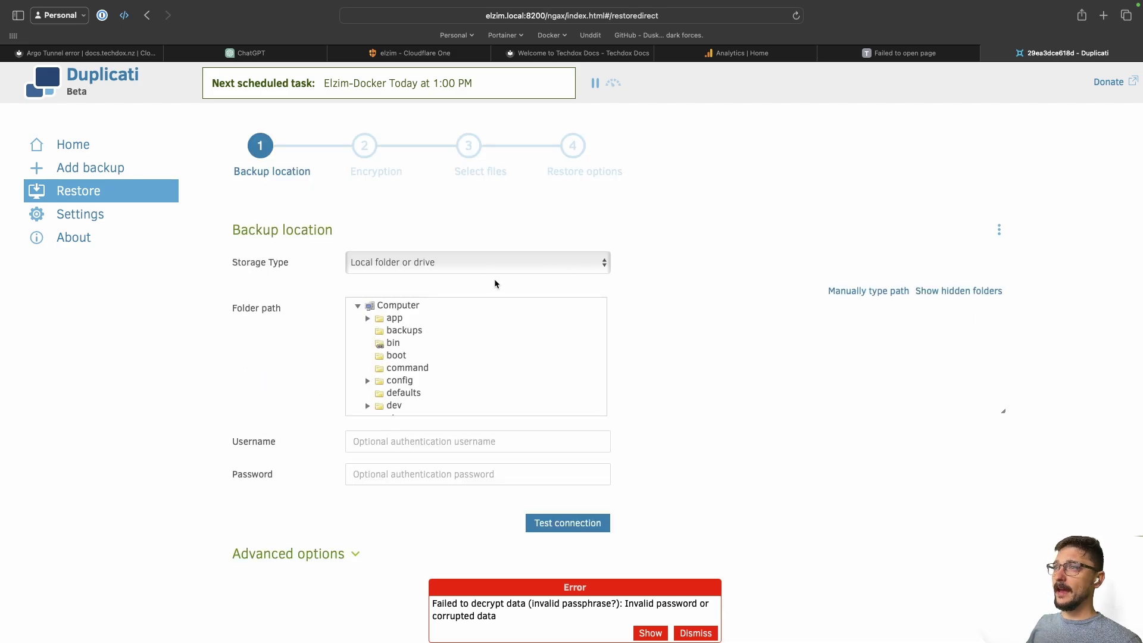
click(476, 266)
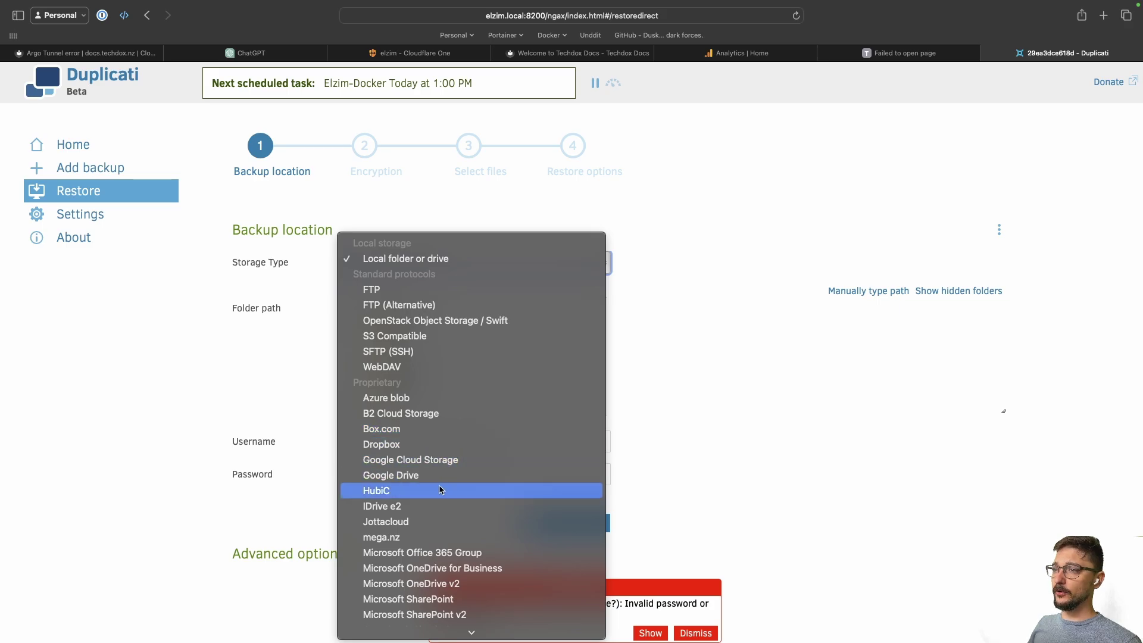
click(526, 537)
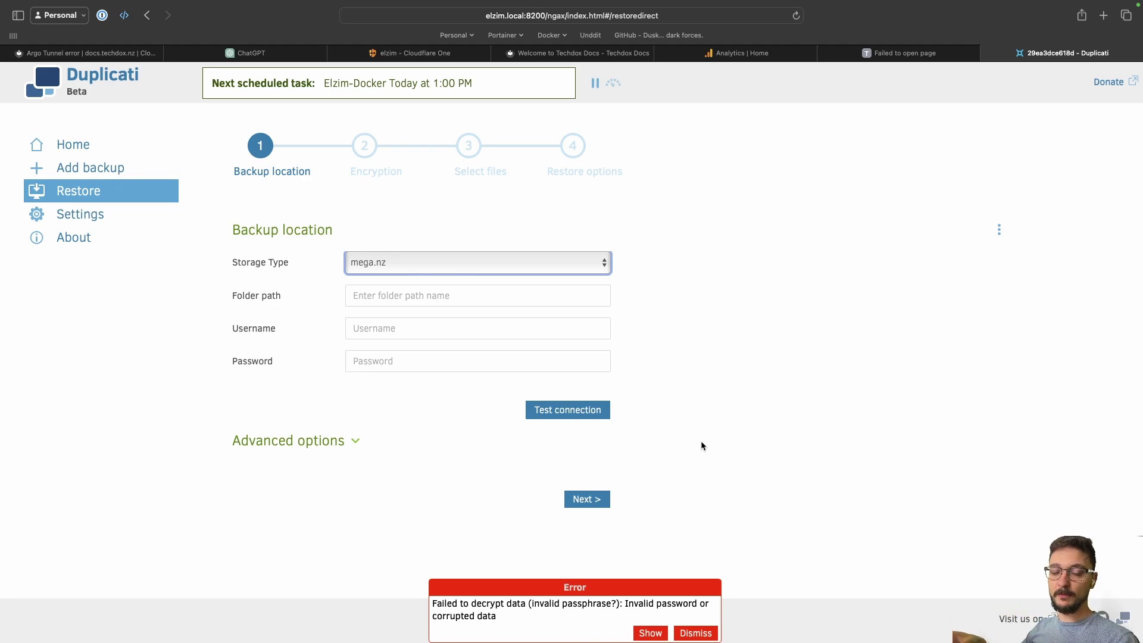
click(606, 54)
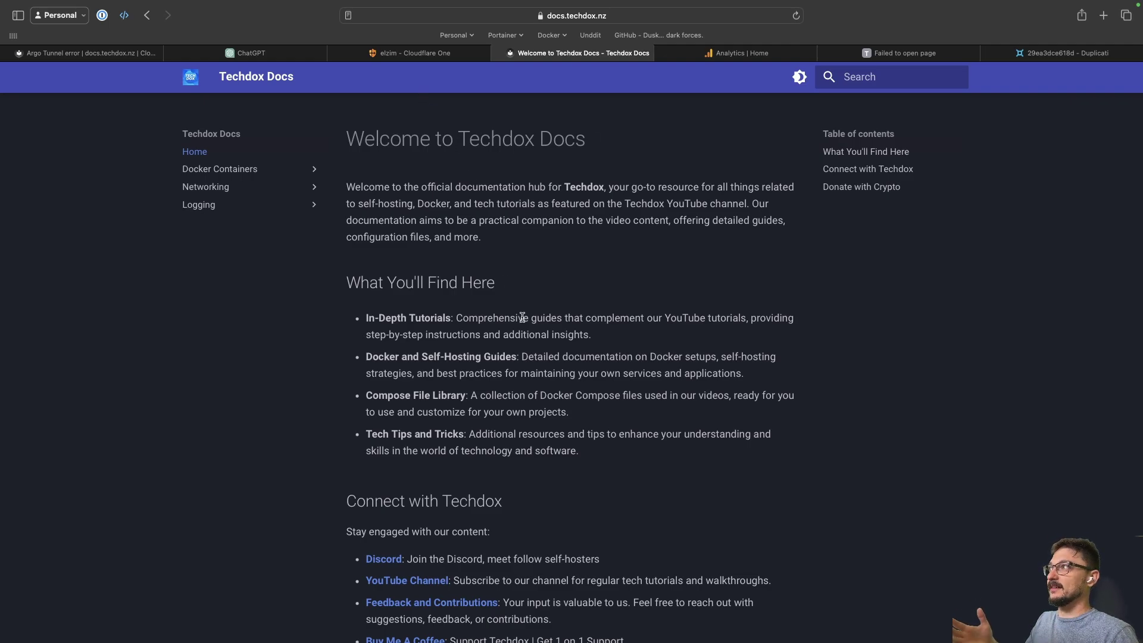
Switch browser tabs from Techdox Docs to the Proxmox downloads page
key(super+1)
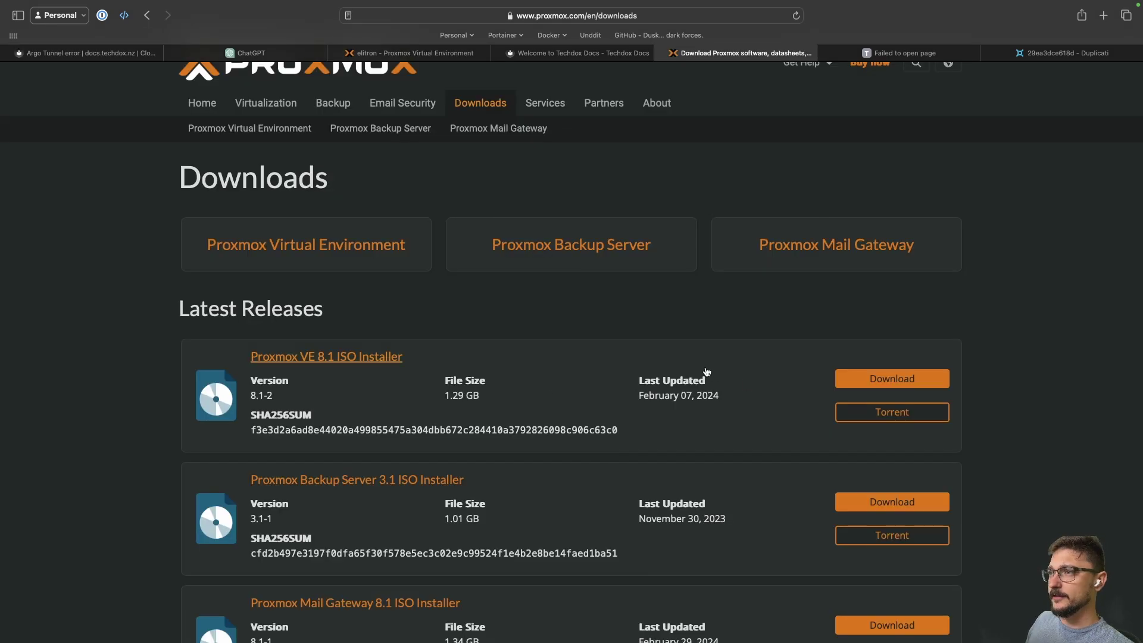
Download the Proxmox VE 8.1 ISO Installer and return to the Proxmox VE management tab
click(873, 378)
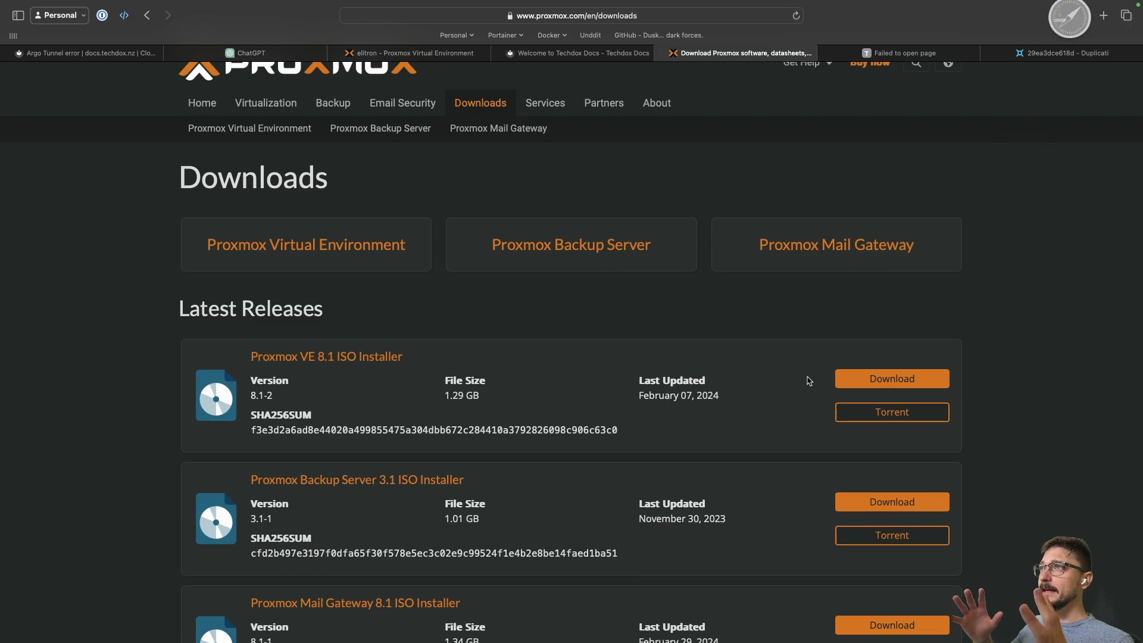
click(413, 55)
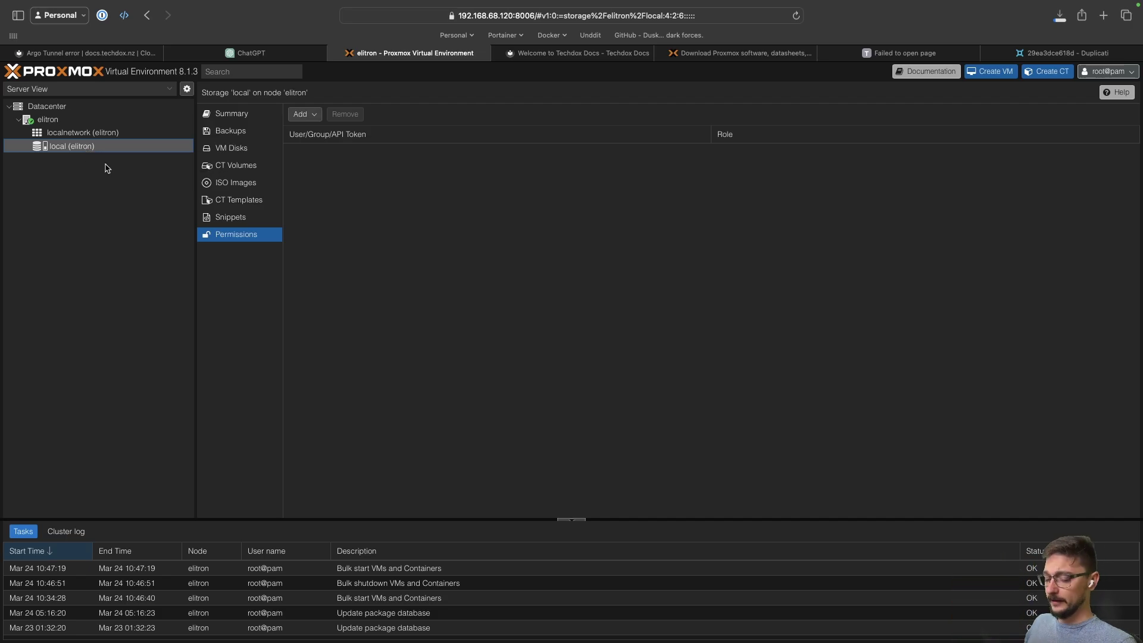
Enlarge the Proxmox page, view VM Disks under local (elitron), and check the ISO download's progress
key(super+equal)
key(super+equal)
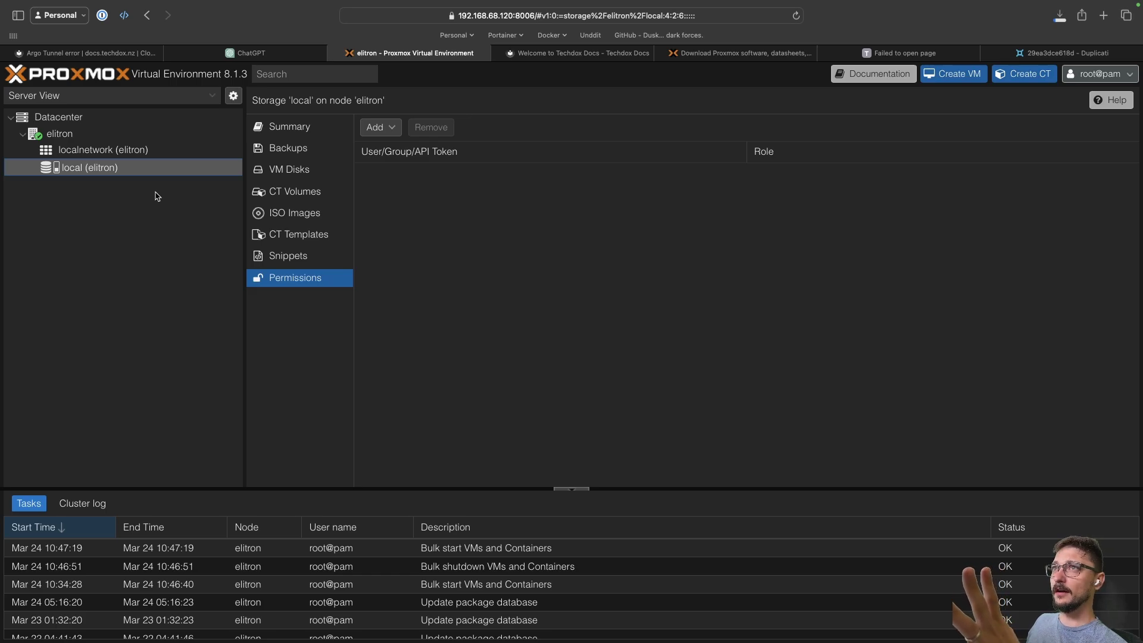
click(275, 172)
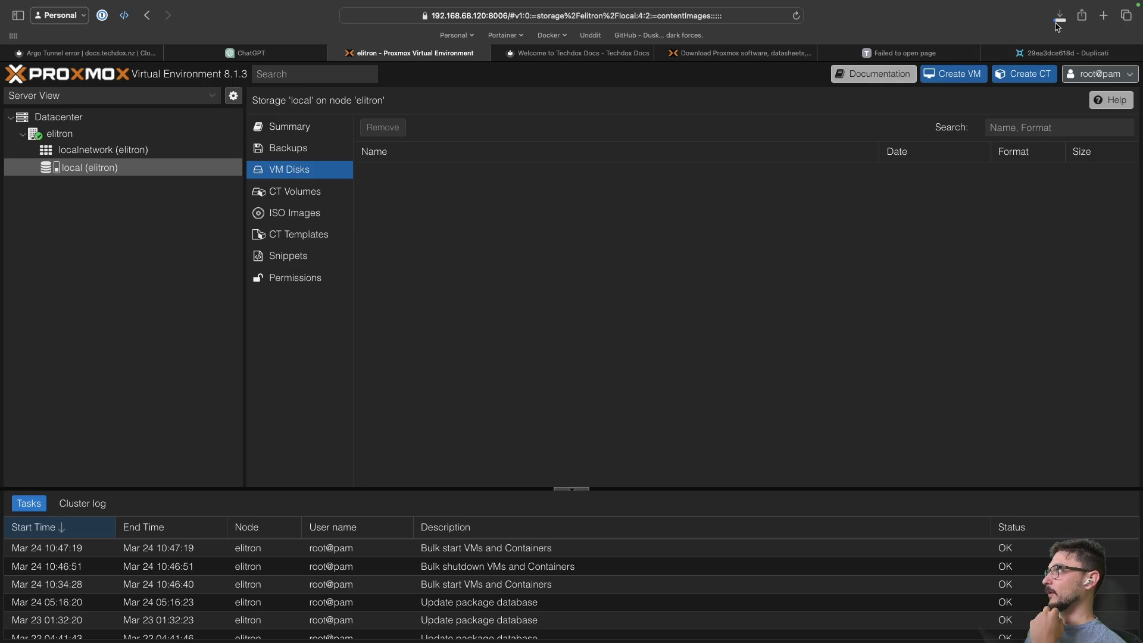
click(1060, 16)
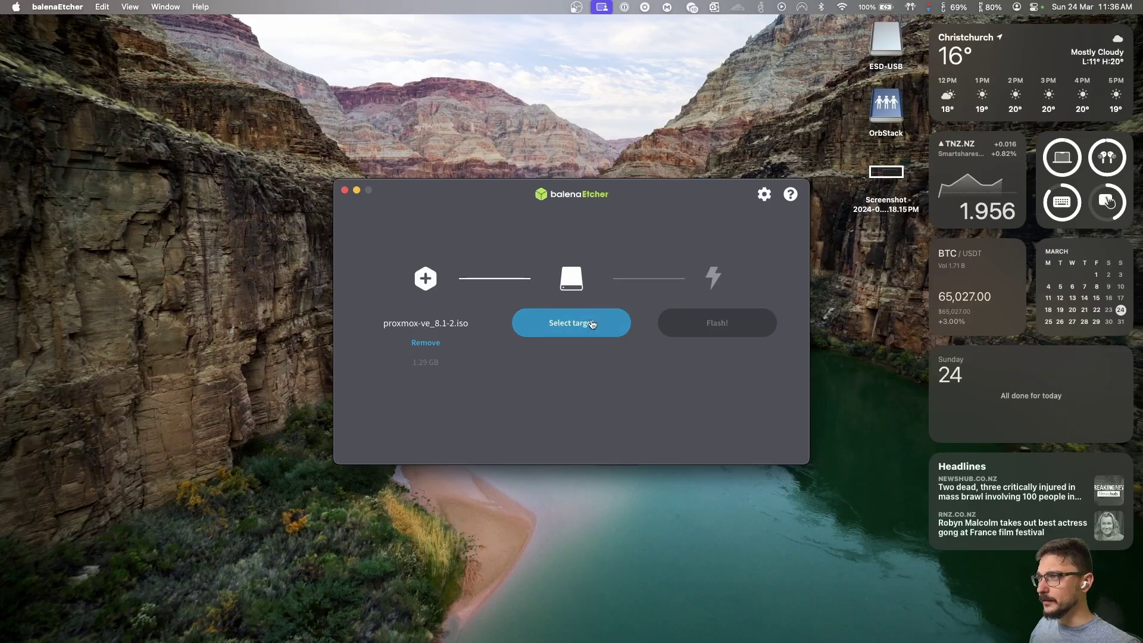
Target the 62 GB UFD 3.0 USB drive and start flashing proxmox-ve_8.1-2.iso
click(580, 326)
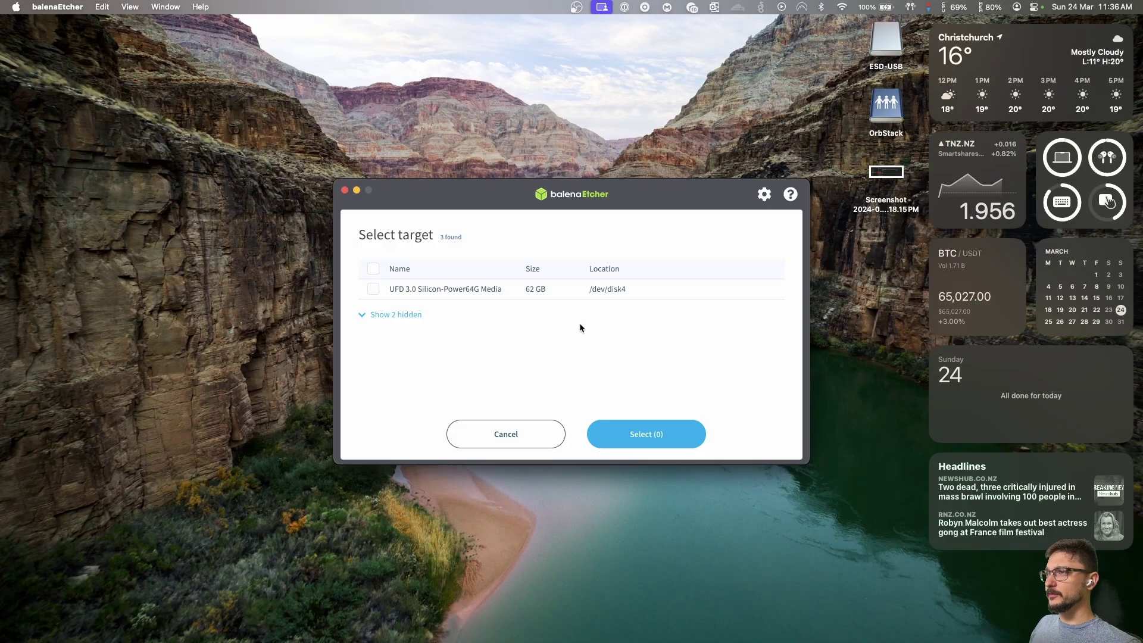
click(373, 289)
click(646, 433)
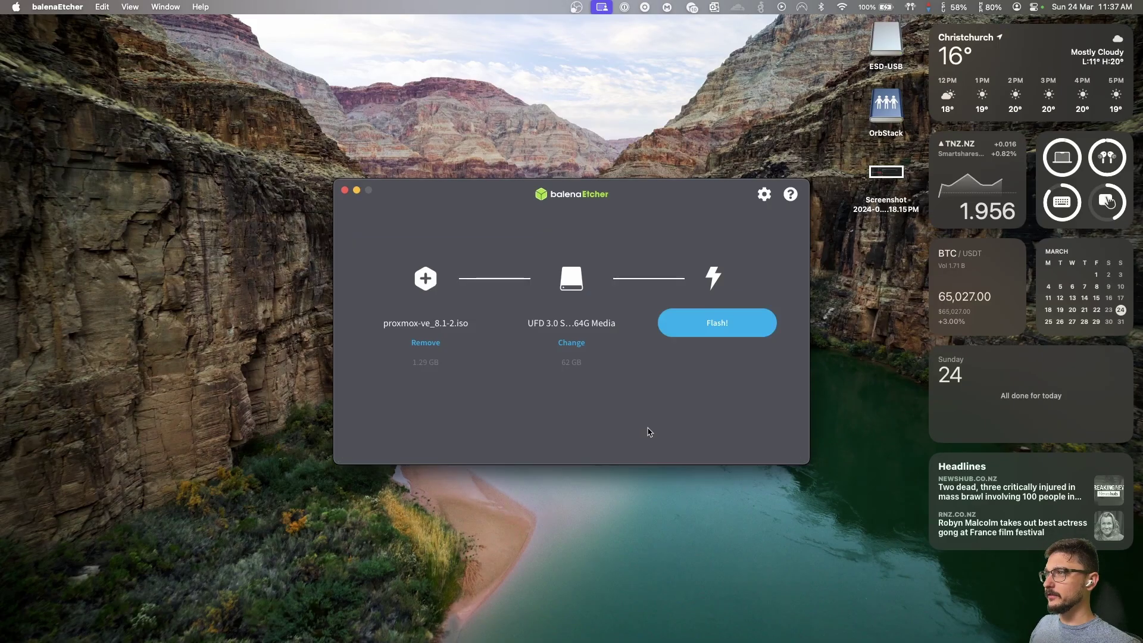
click(702, 325)
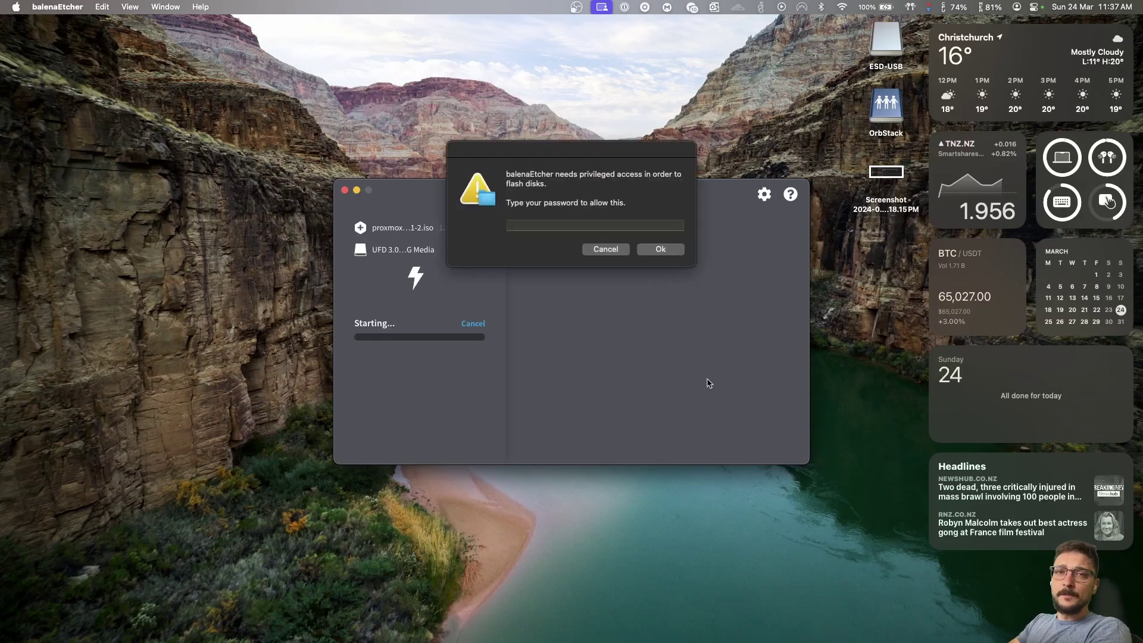
Enter the account password in balenaEtcher's privileged access prompt to allow writing the USB drive
click(554, 232)
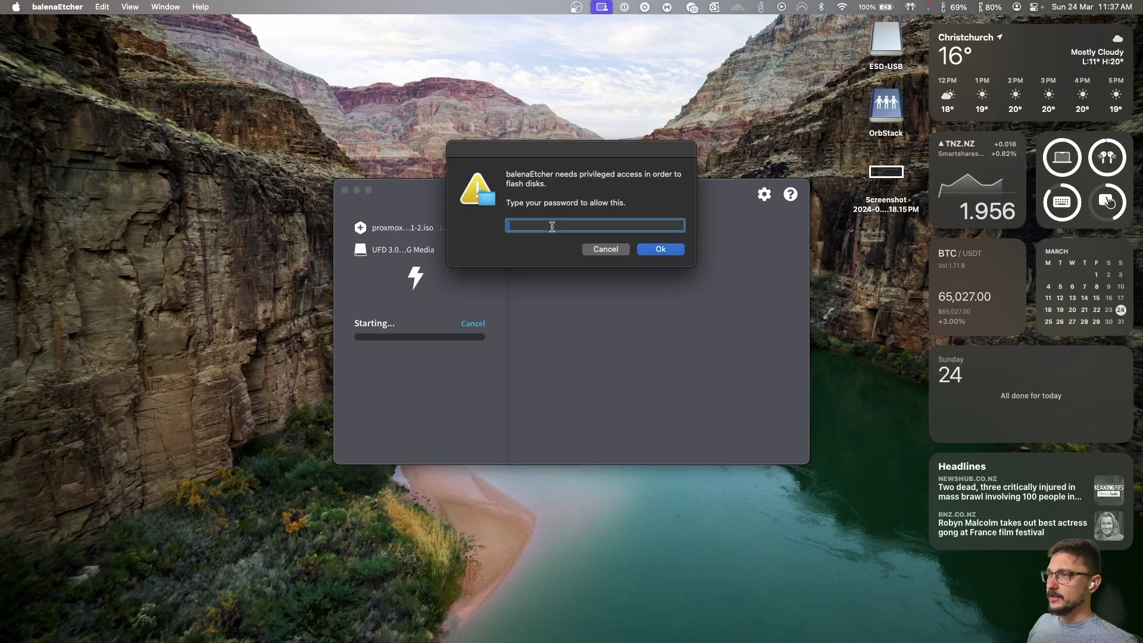
key(Return)
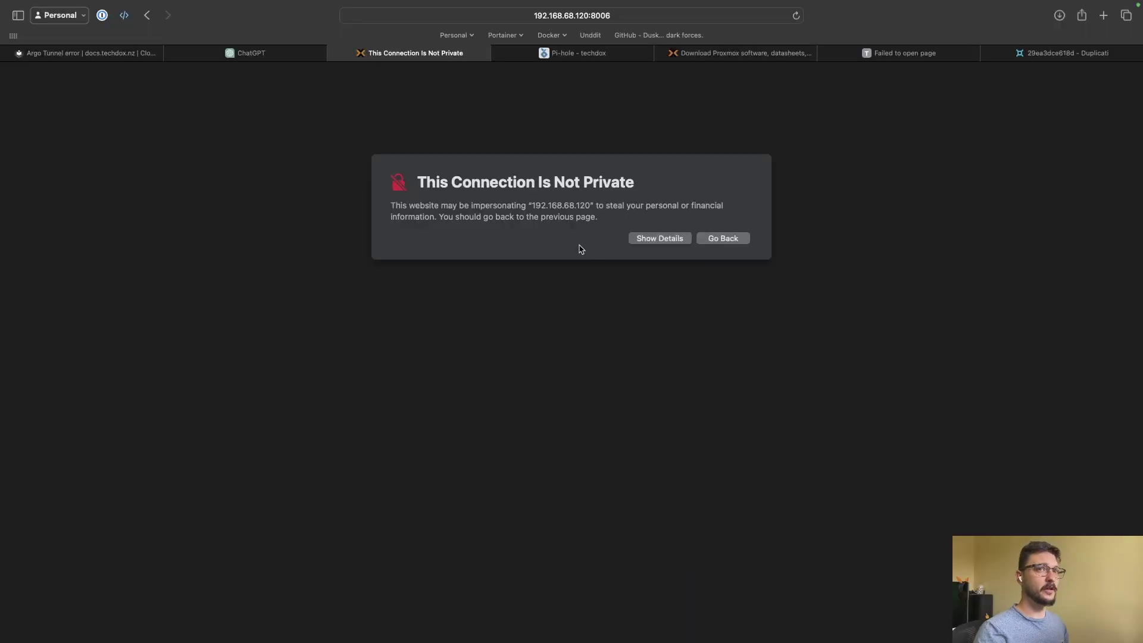
Bypass the certificate warning for 192.168.68.120:8006 and dismiss the No valid subscription notice
click(662, 242)
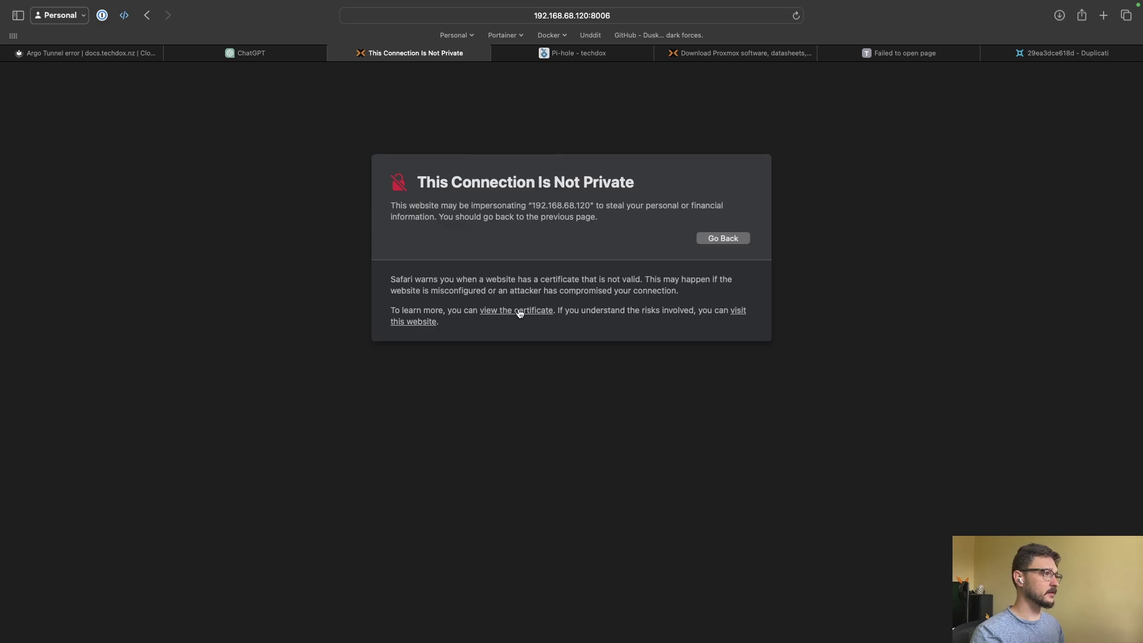
click(739, 311)
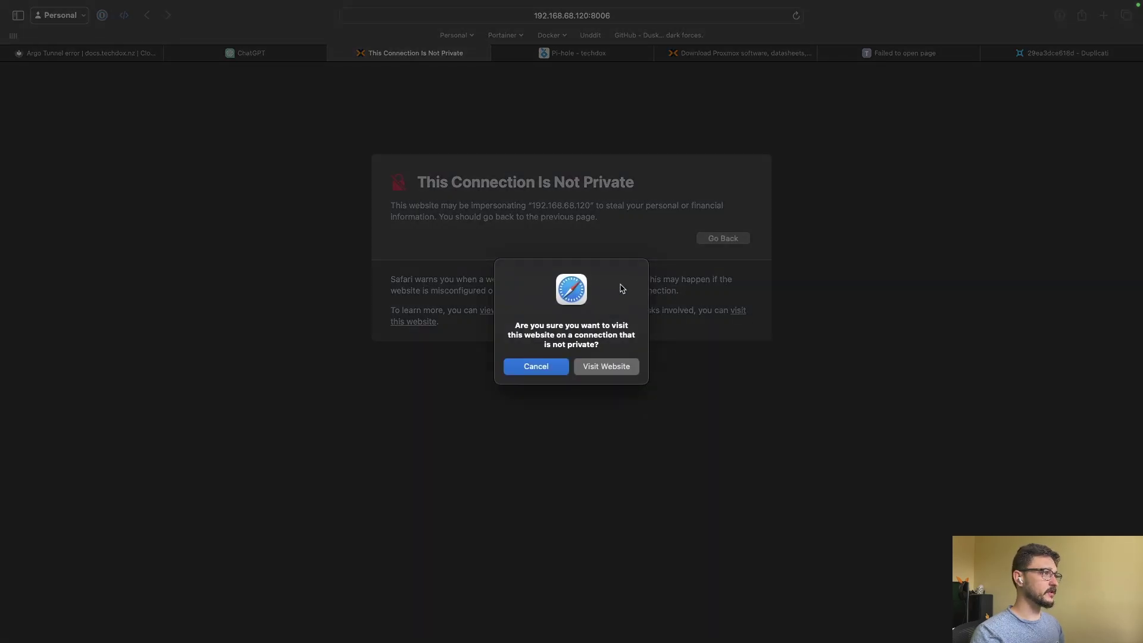
click(603, 368)
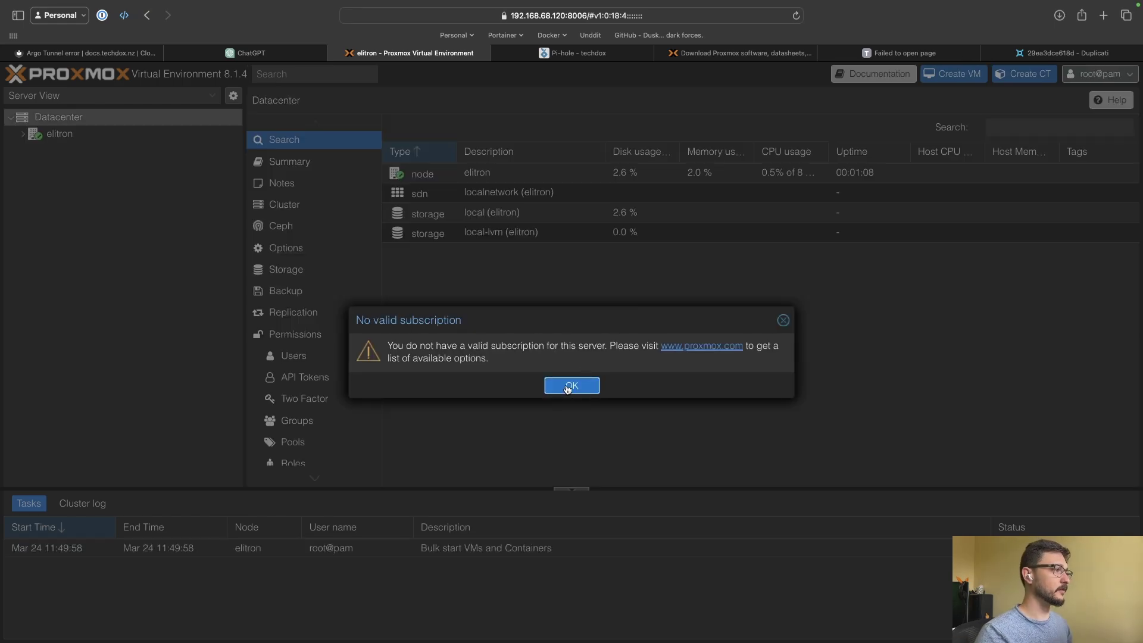
click(571, 386)
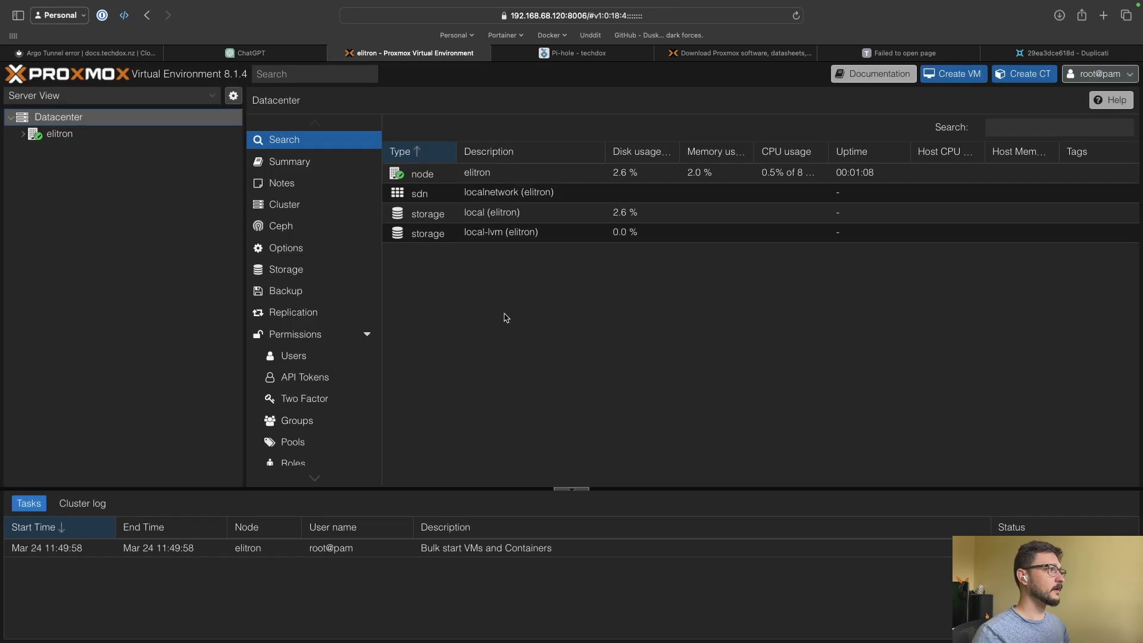
Download the Ubuntu 22.04.4 live server ISO from URL into elitron's local ISO Images
click(23, 134)
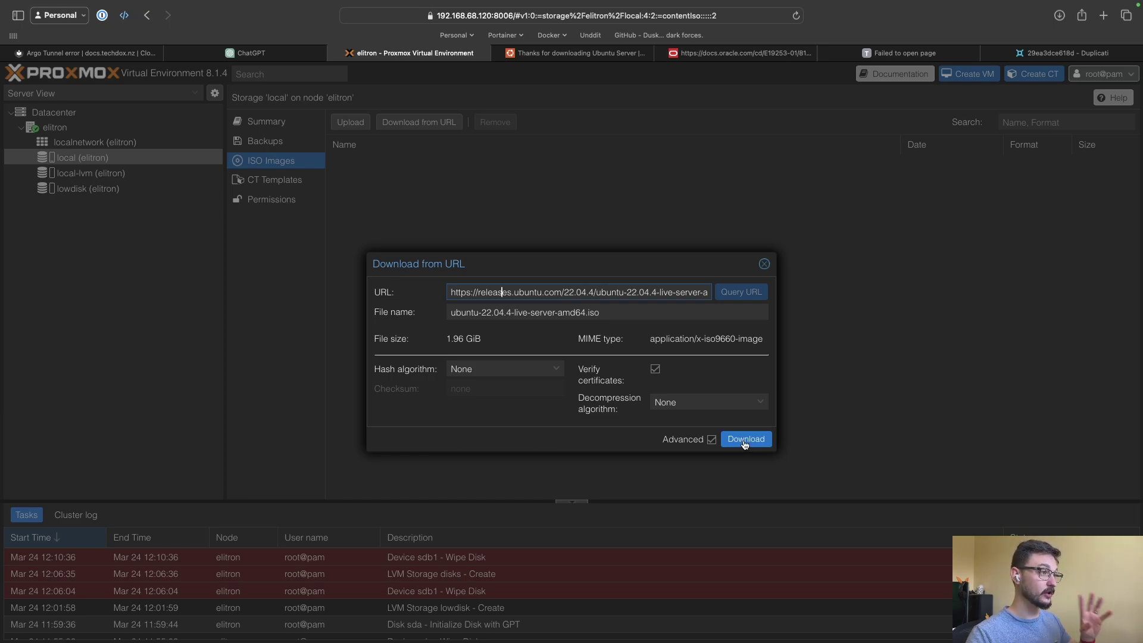
click(746, 439)
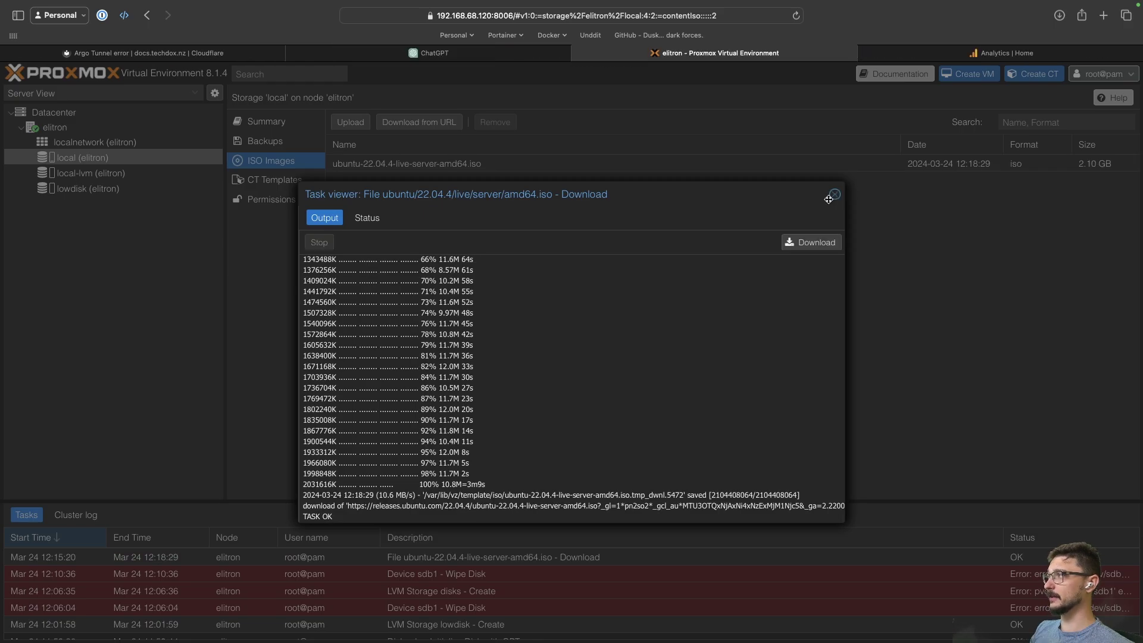
Create VM 100 'elitron-cloud' with 4 CPUs, 16 GiB memory and a 120 GiB disk, and open its summary
click(833, 196)
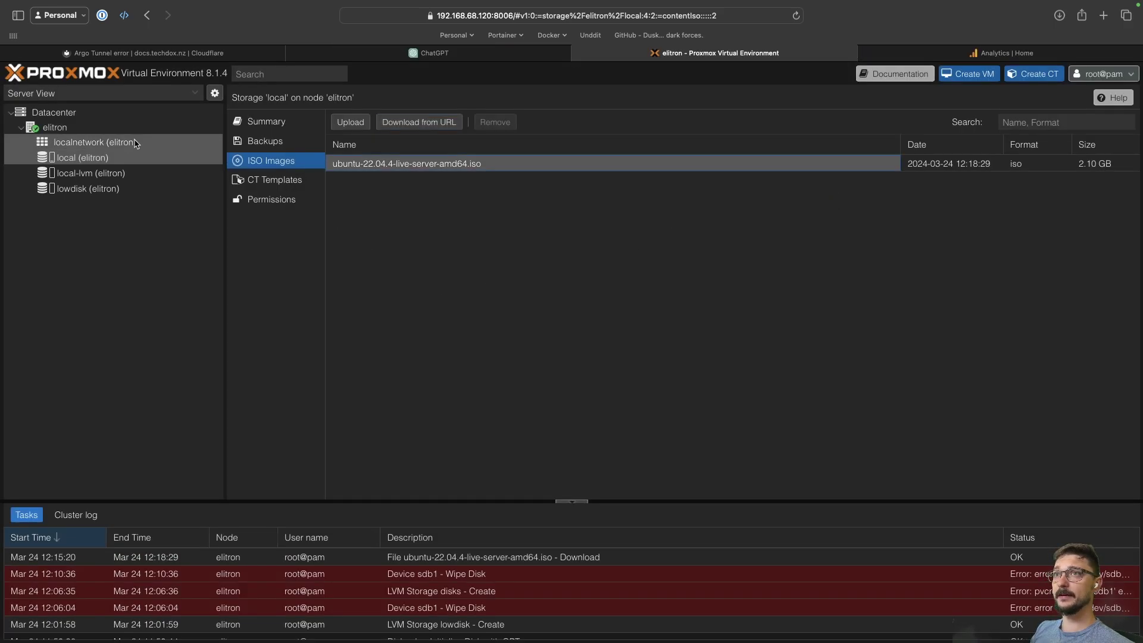
click(969, 74)
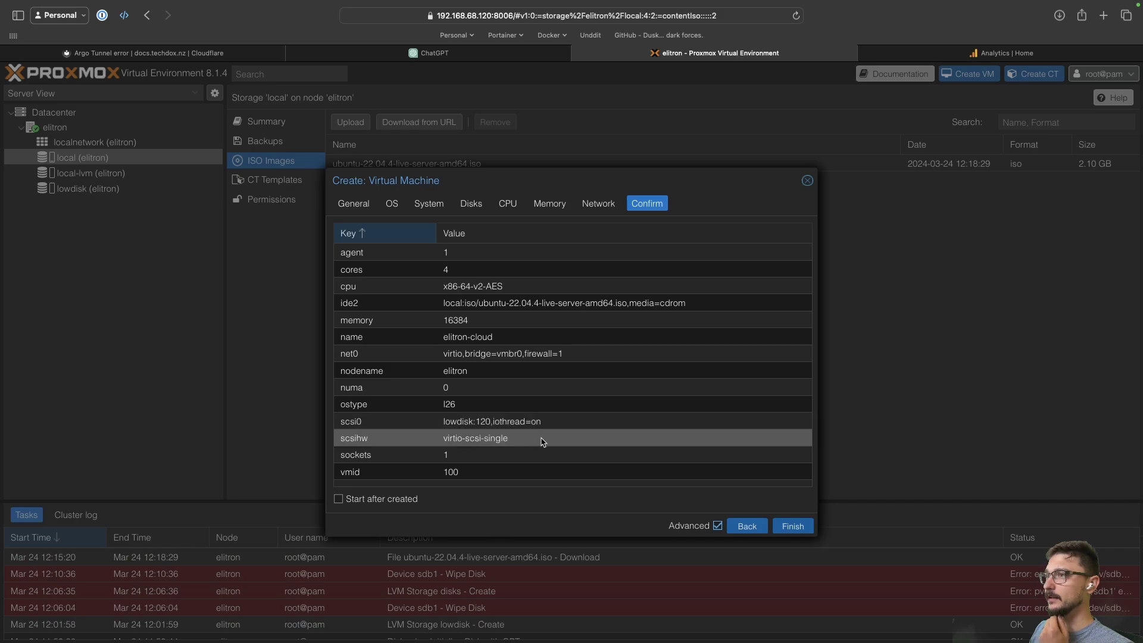
click(793, 526)
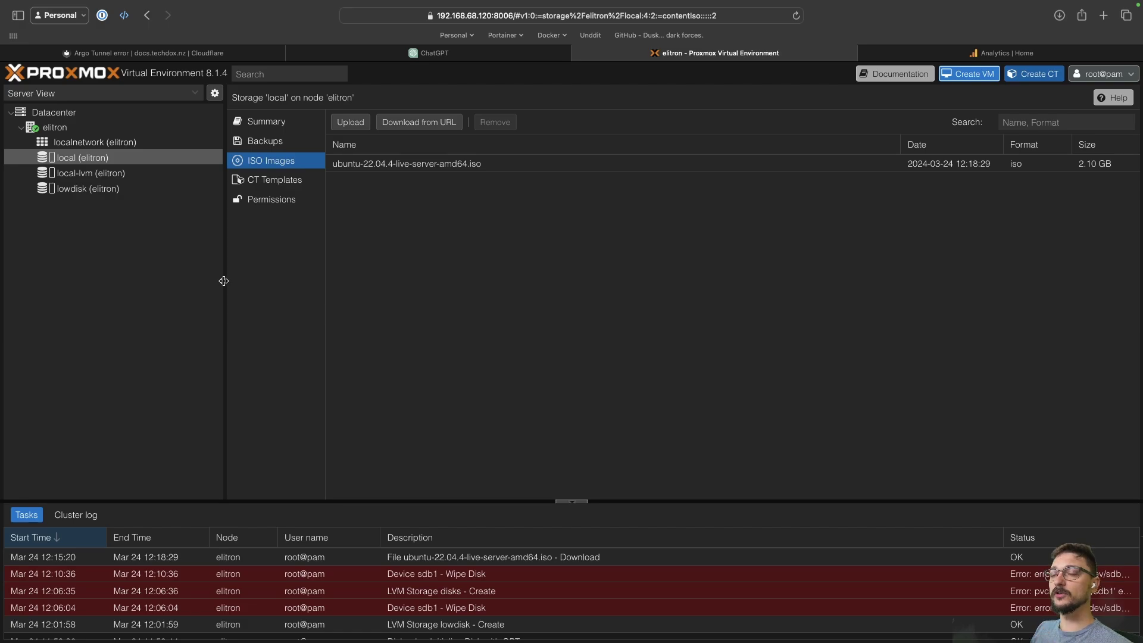
click(179, 141)
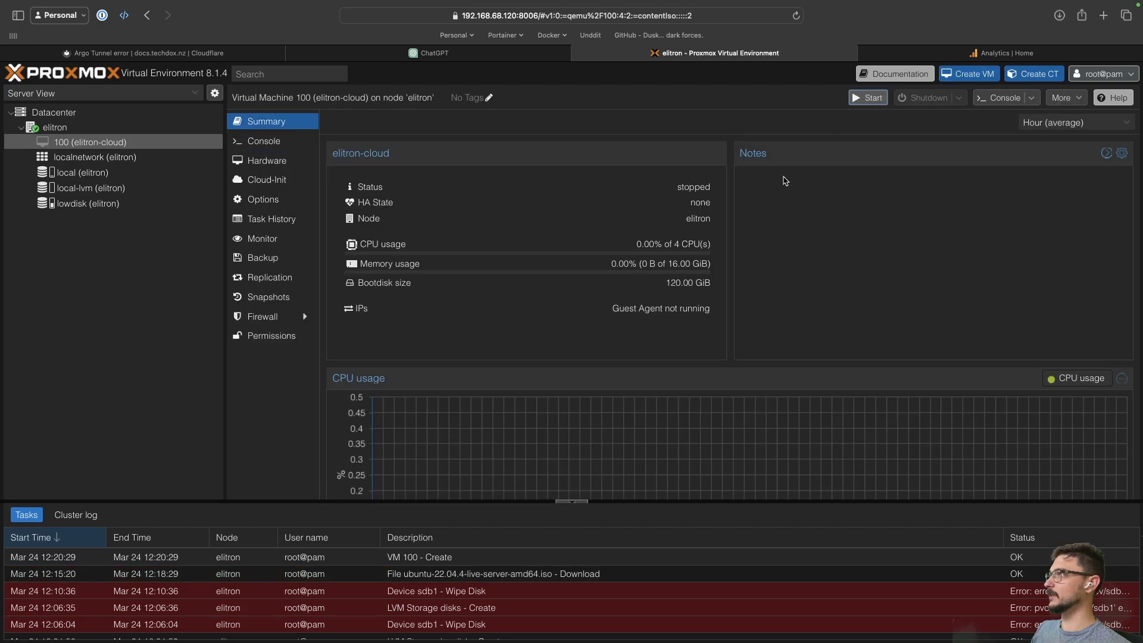
Boot elitron-cloud's console into the Ubuntu Server installer, then reboot once installation completes
click(1012, 100)
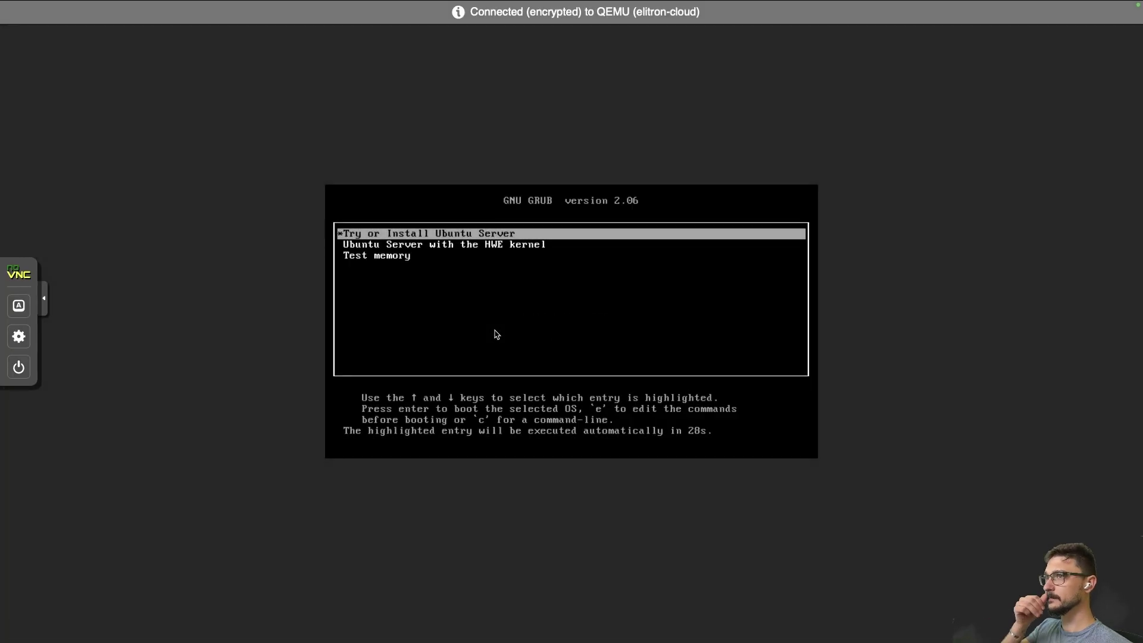
key(Return)
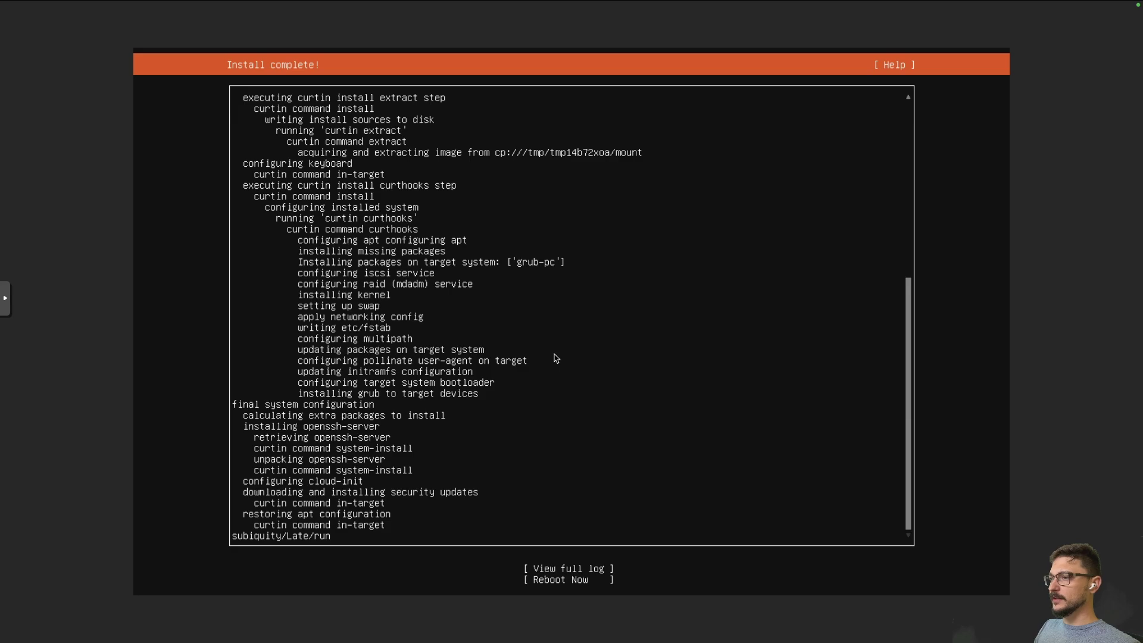
key(Tab)
key(Down)
key(Return)
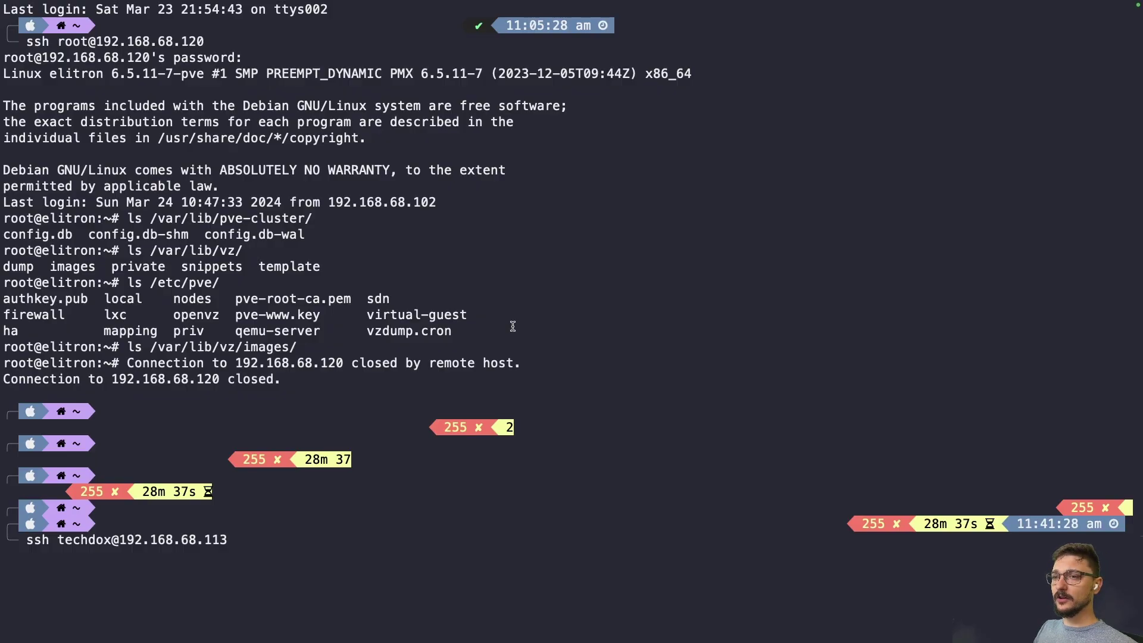
SSH into the Ubuntu VM at 192.168.68.113, accept the host key, and clear the screen
key(Return)
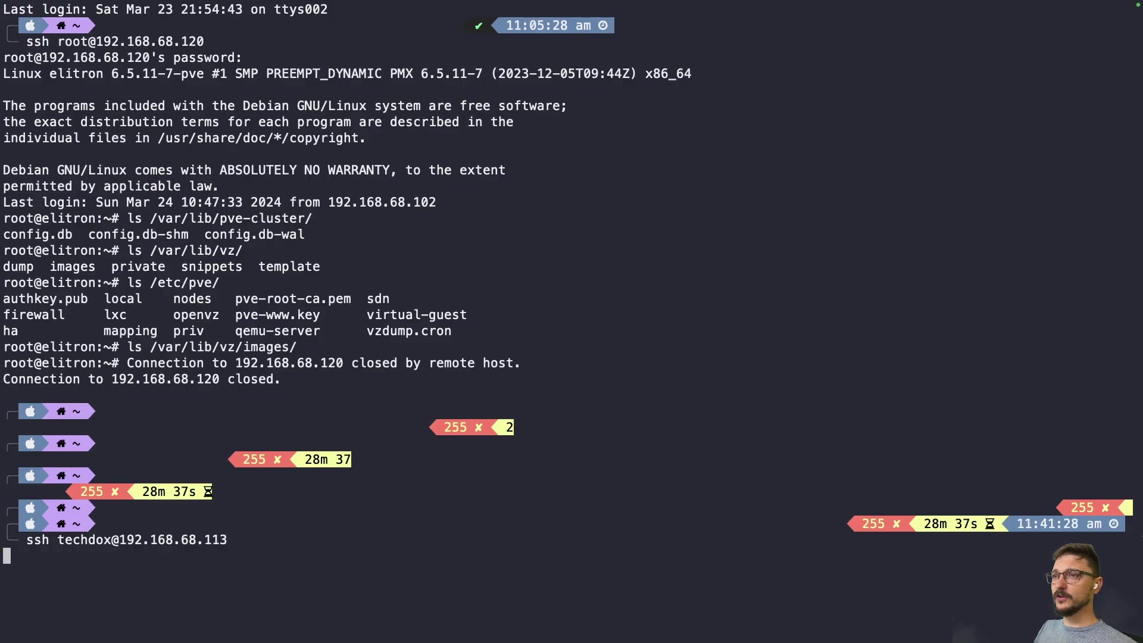
text(yes)
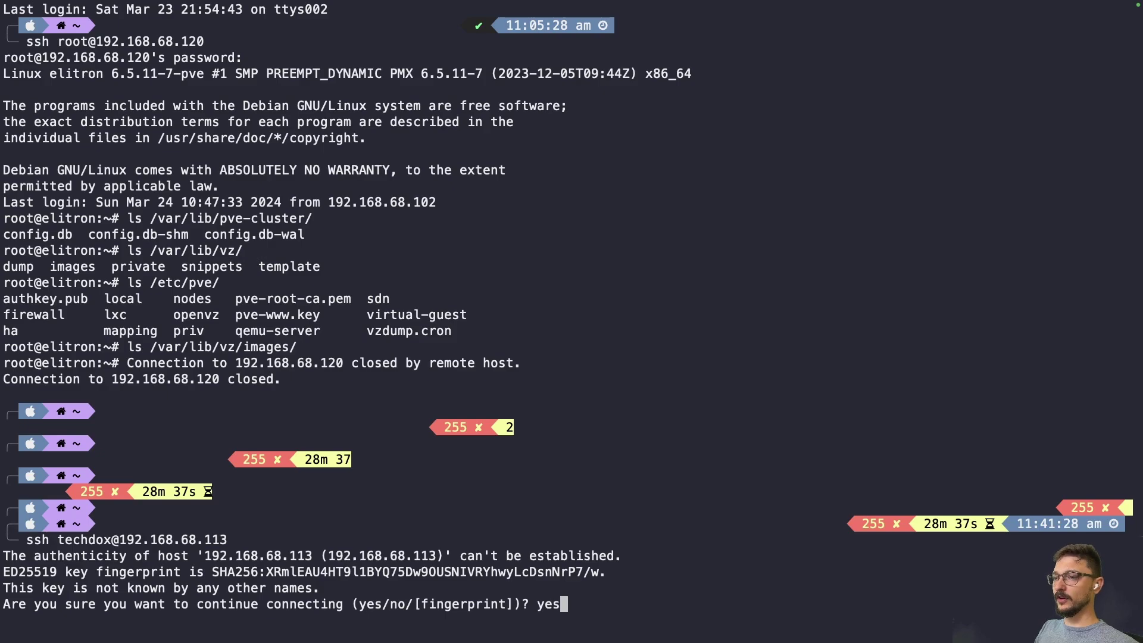
key(Return)
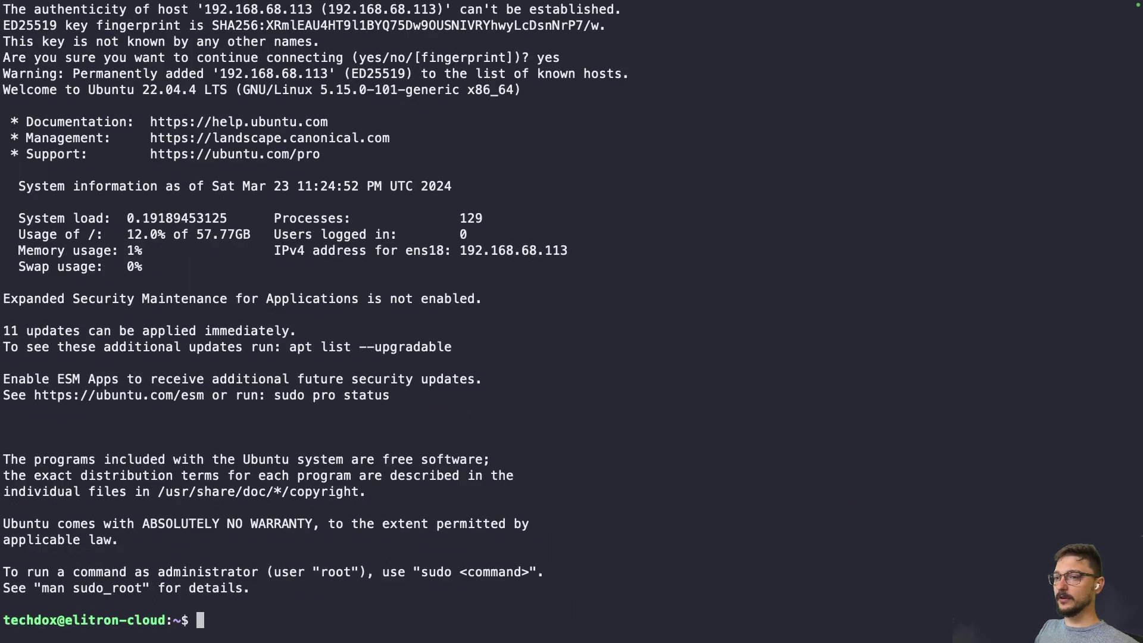
text(clear)
key(Return)
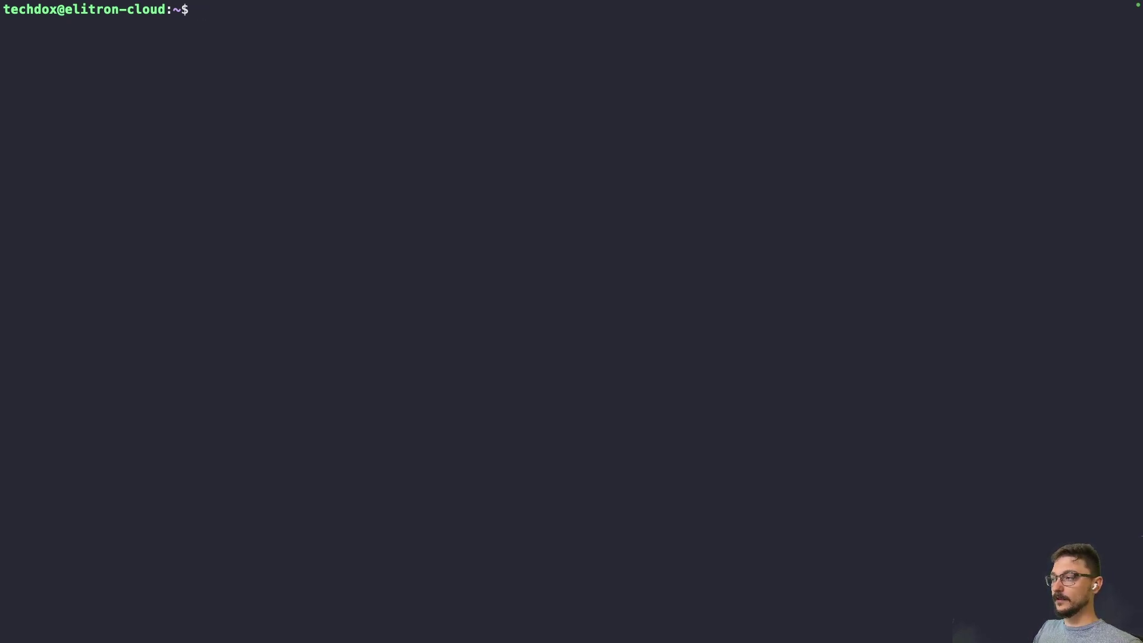
Run Docker's GPG key and apt repository setup script with sudo, then bring up Docker's Ubuntu install docs
key(super+v)
key(Return)
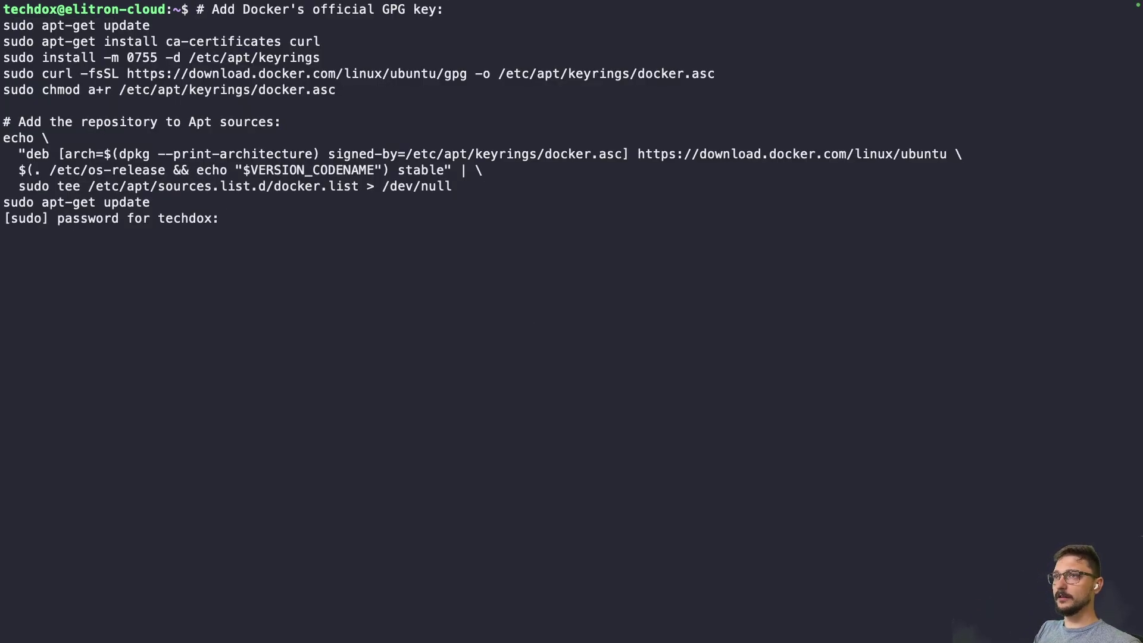
key(Return)
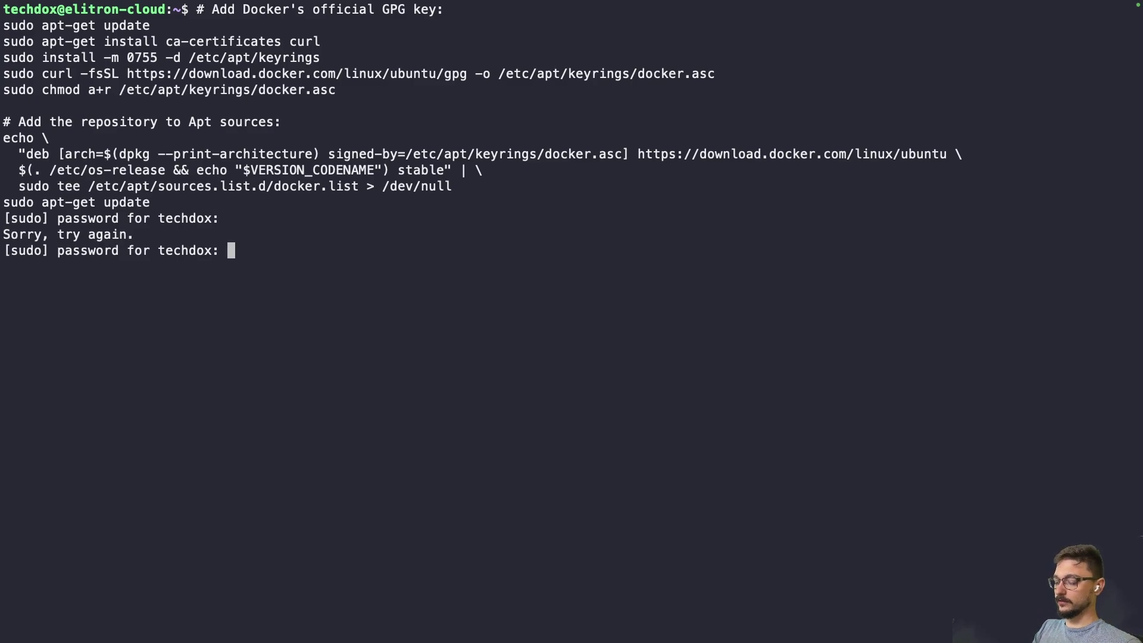
key(super+Tab)
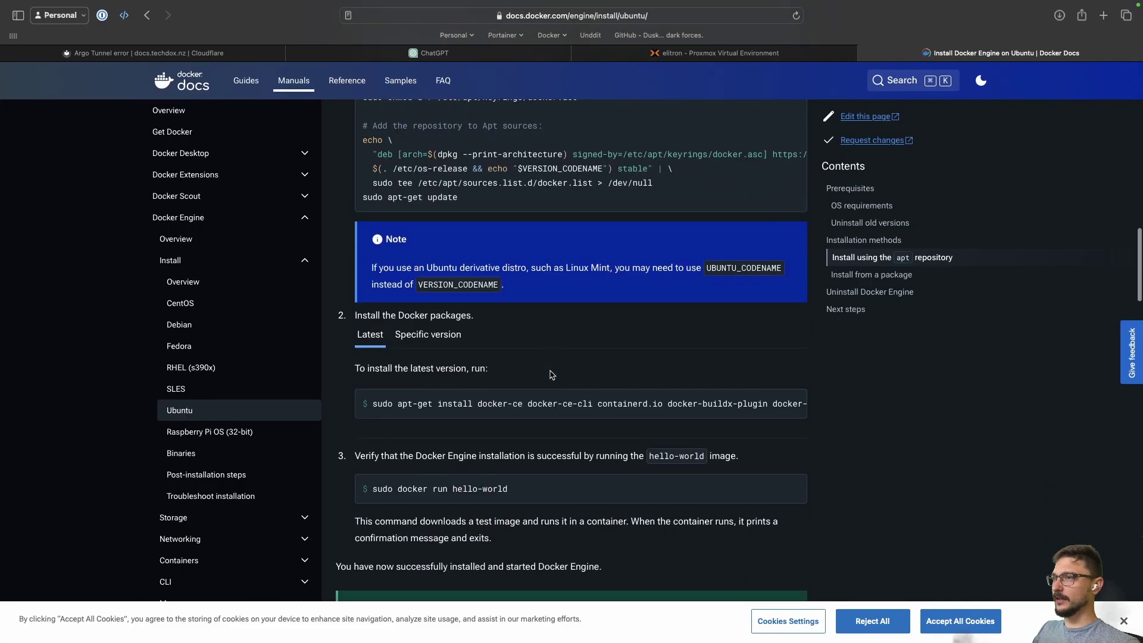
Install Docker Engine with the compose plugin using the apt-get install docker-ce command from the docs
scroll(553, 374, down, 2)
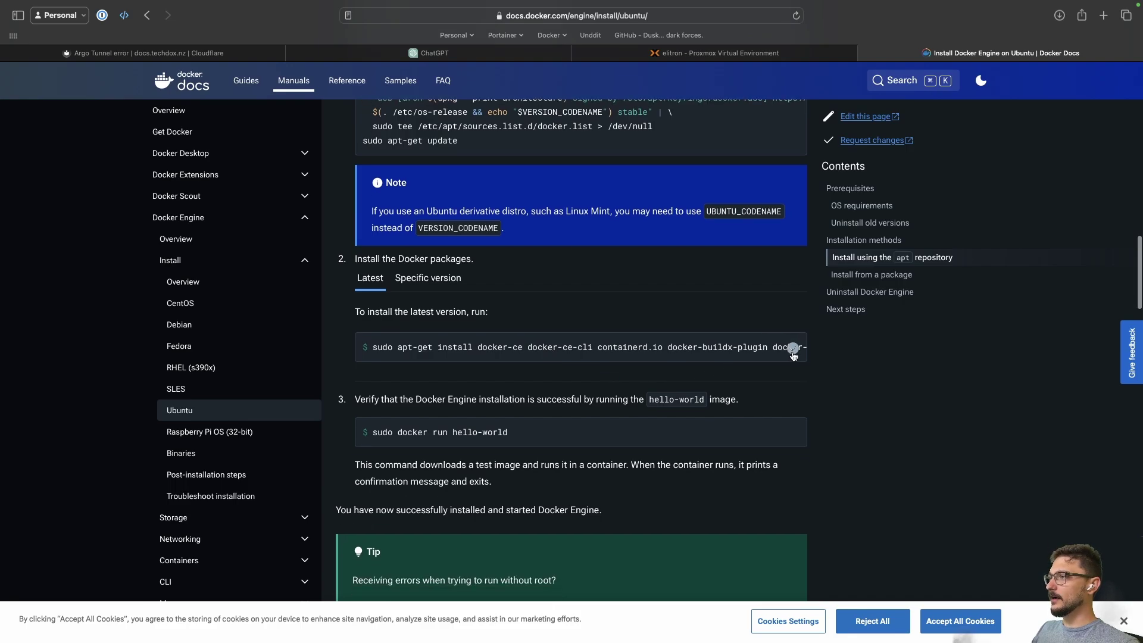
click(793, 349)
key(super+Tab)
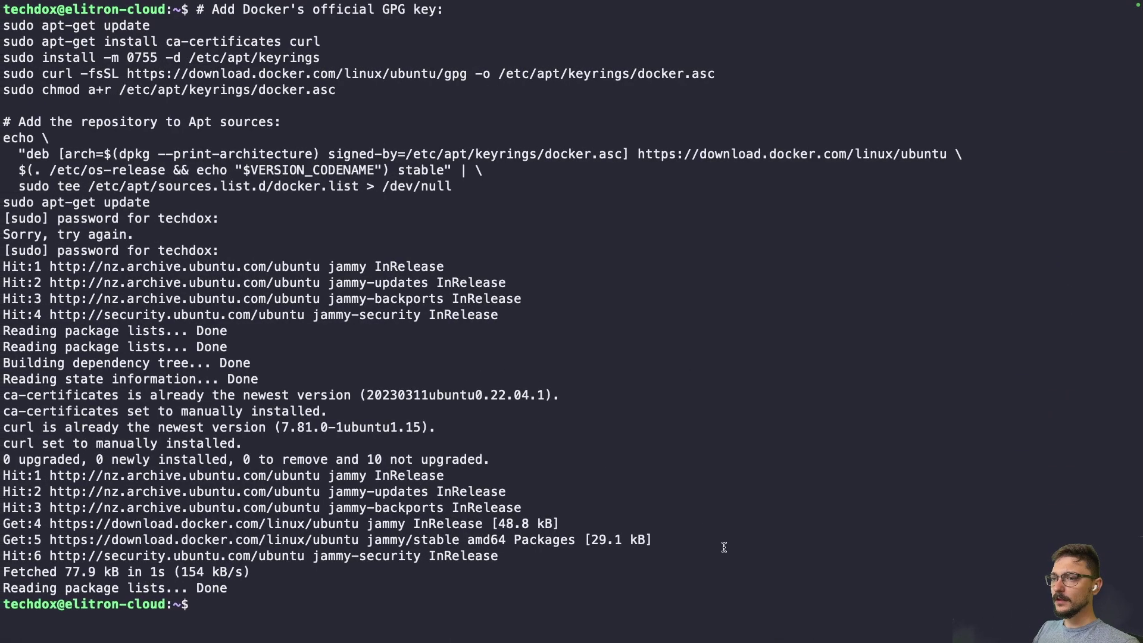
key(ctrl+shift+v)
key(Return)
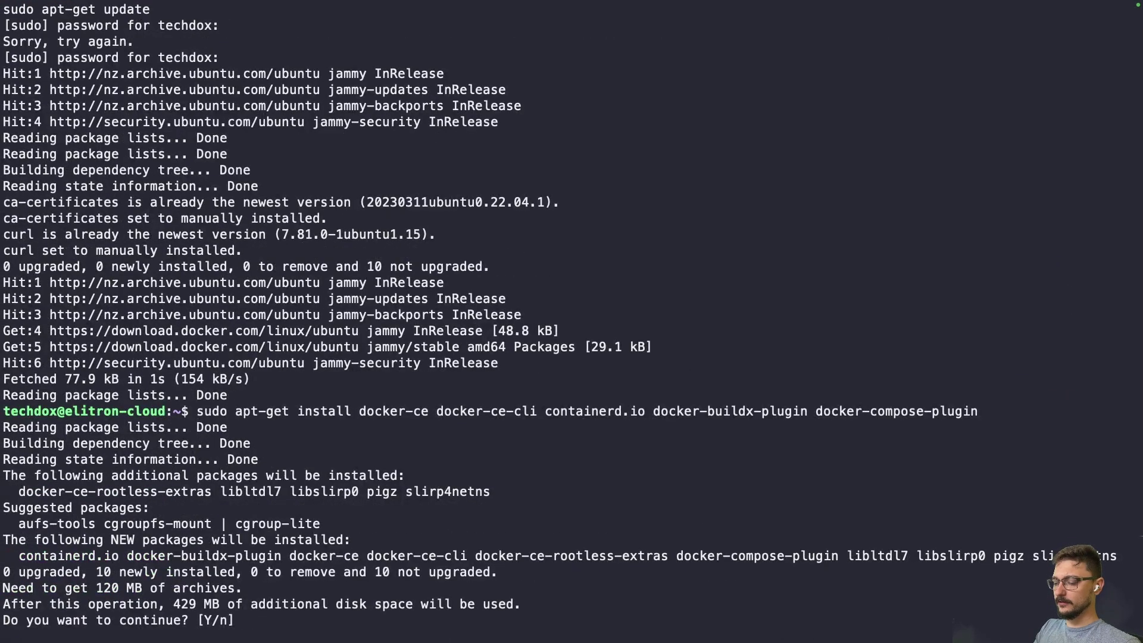
text(y)
key(Return)
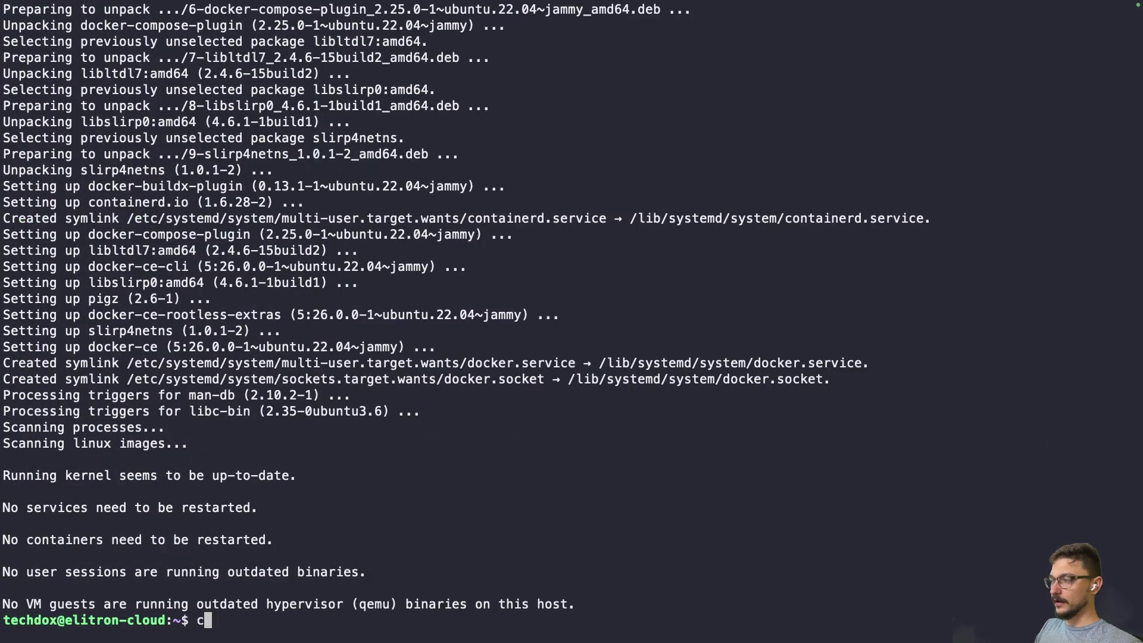
text(clear)
key(Return)
Check that docker runs, then create the docker and duplicati folders in the home directory
text(d)
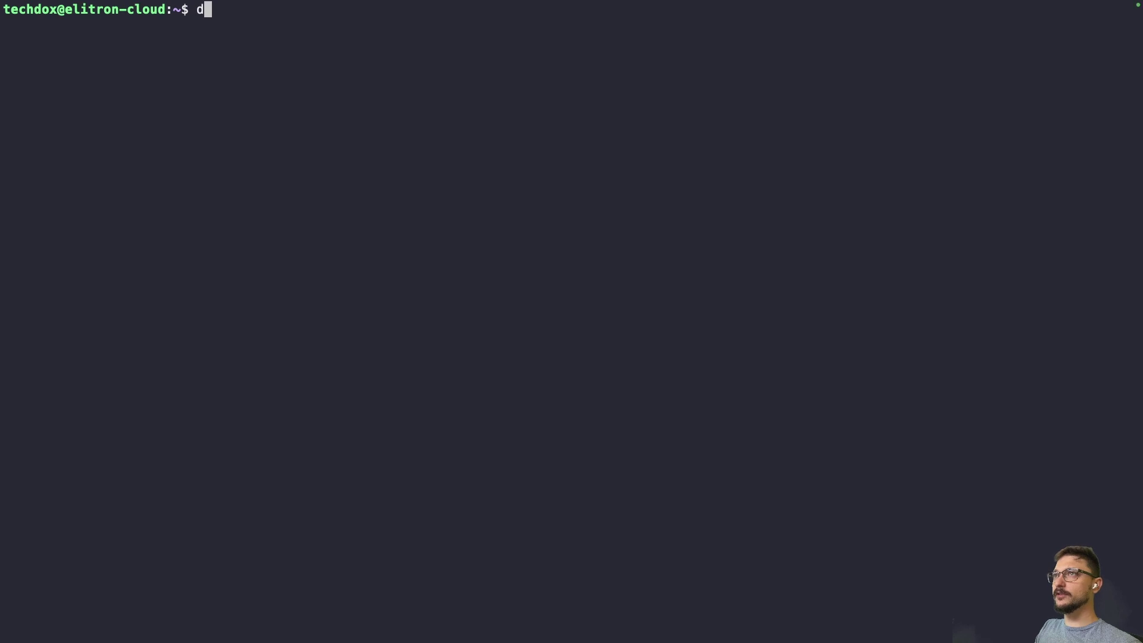
text(ocker)
key(Return)
text(c)
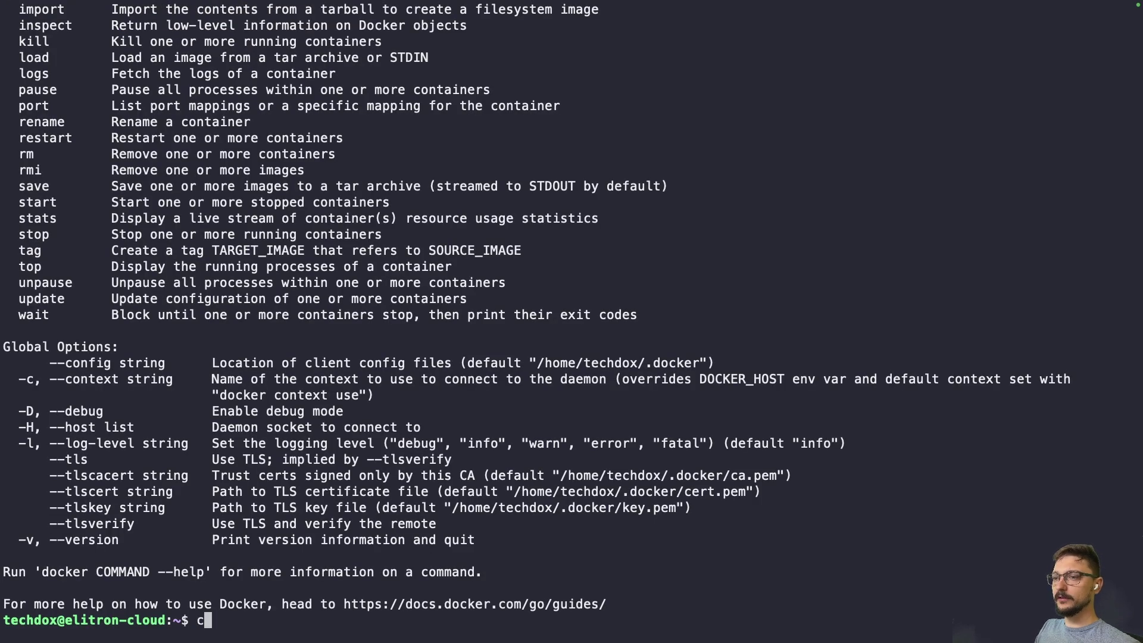
text(lear)
key(Return)
text(mkdir docker)
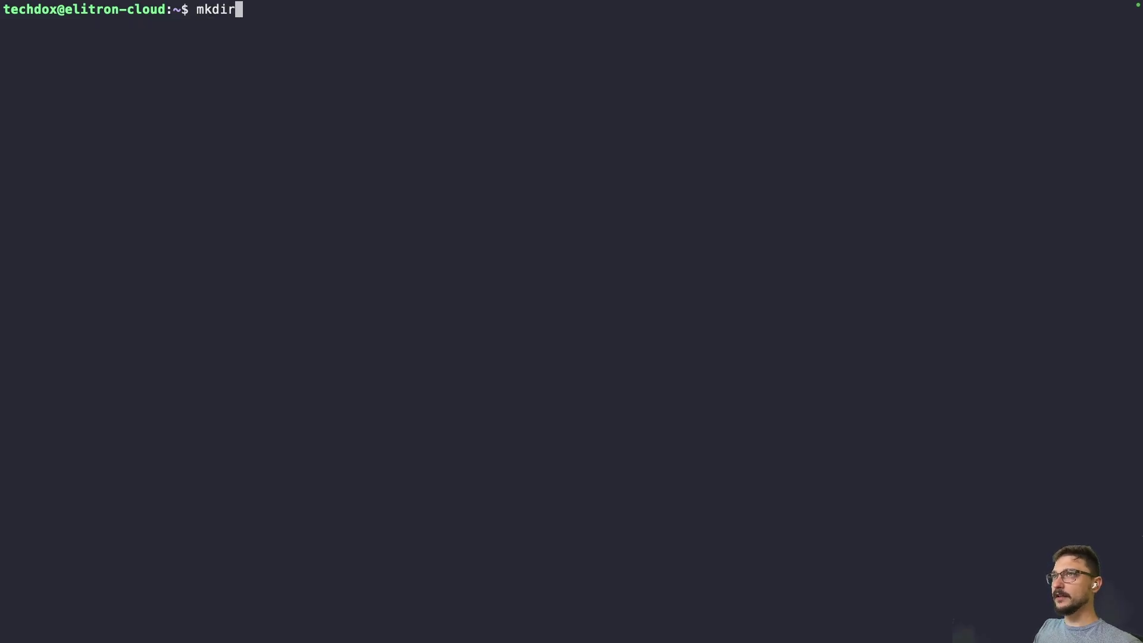
key(Return)
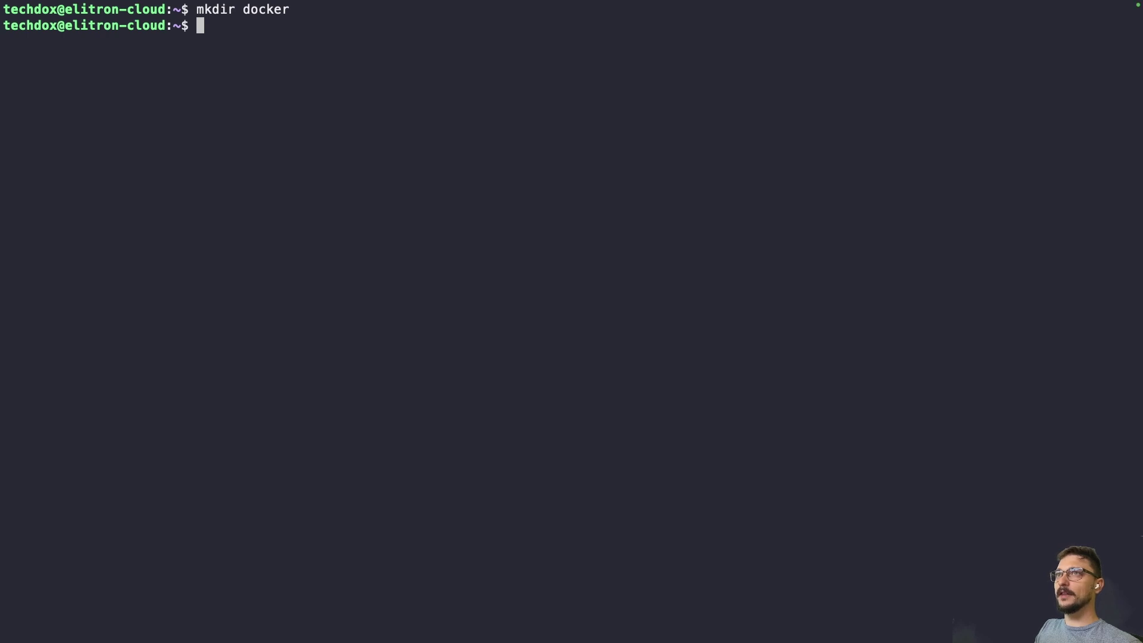
text(mkdir d)
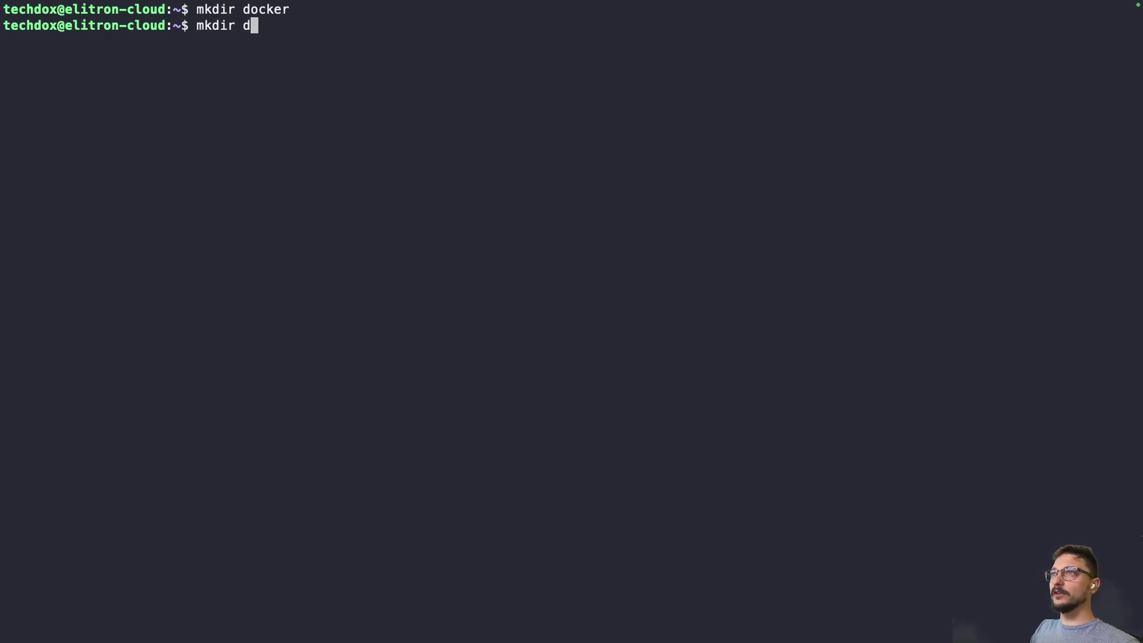
text(uplicate)
key(Return)
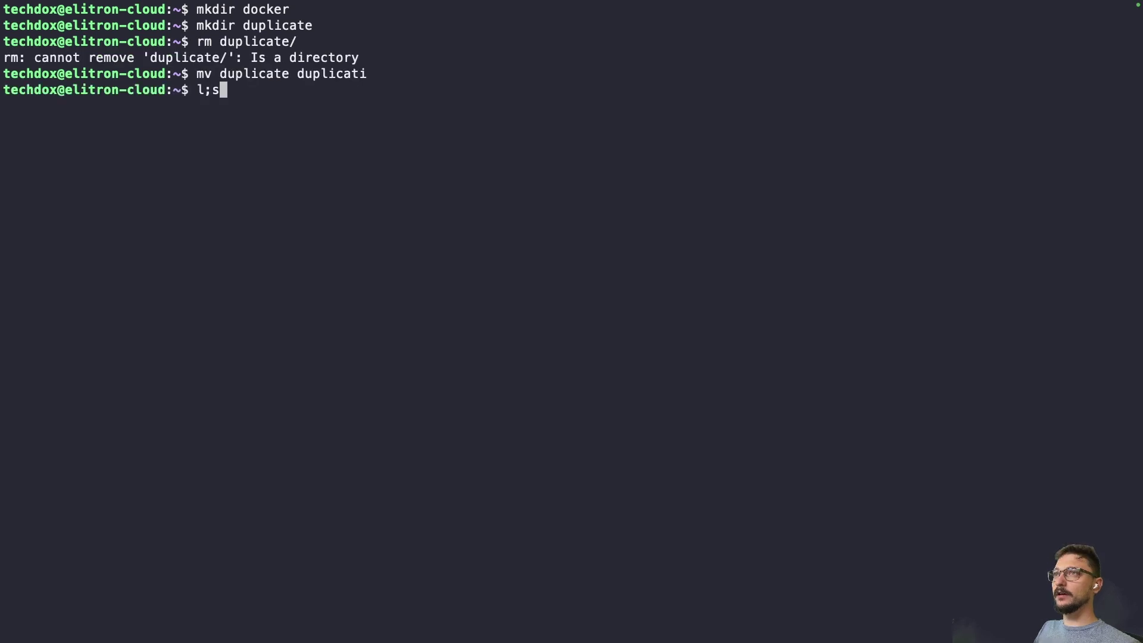
key(BackSpace)
text(s)
key(Return)
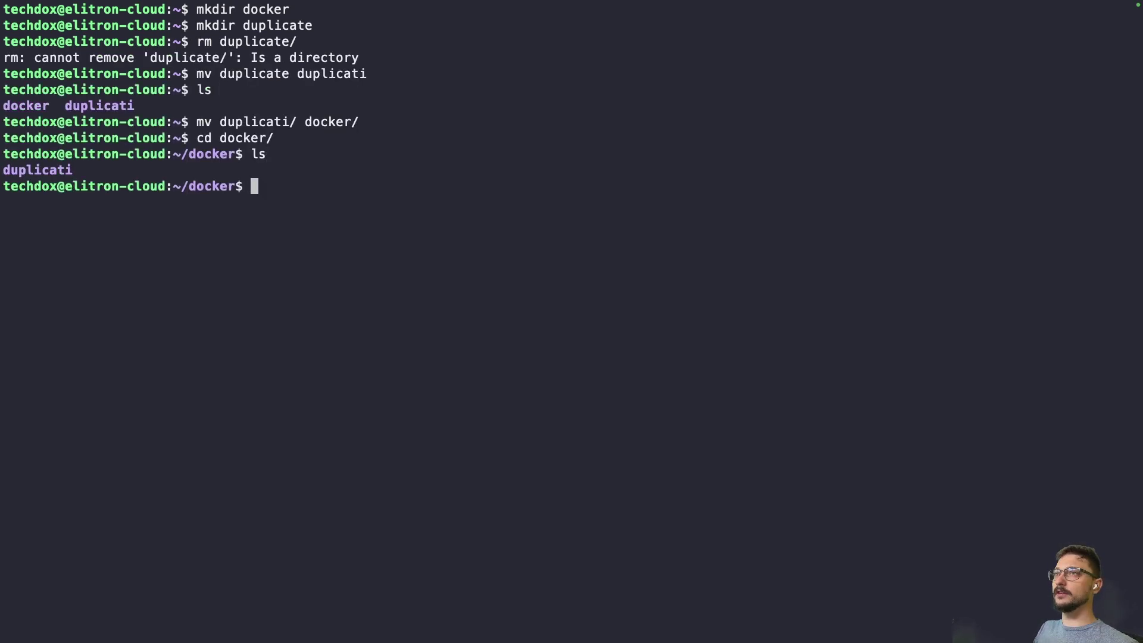
text(clear)
key(Return)
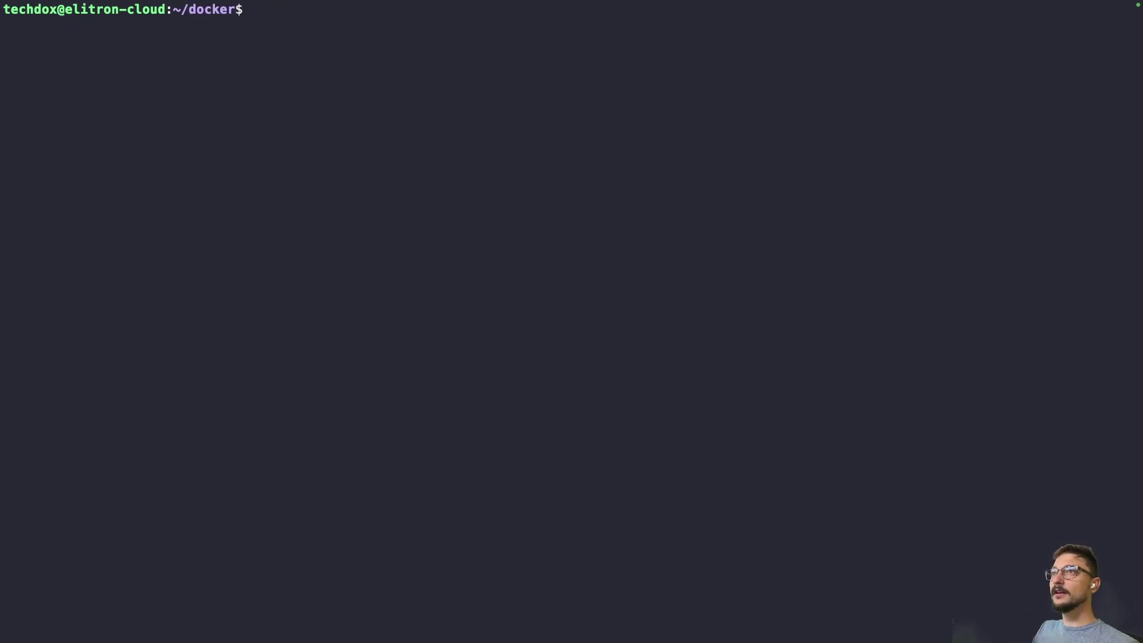
Enter the duplicati folder and create docker-compose.yml in nano
text(cd di)
key(BackSpace)
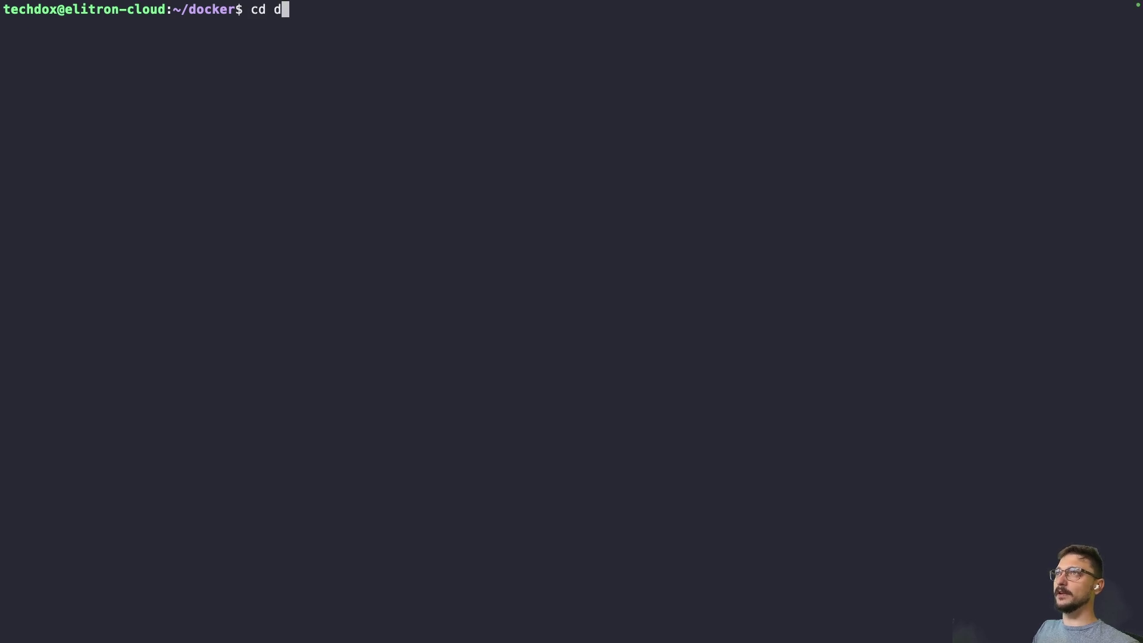
text(u)
key(Tab)
key(Return)
text(mkdir)
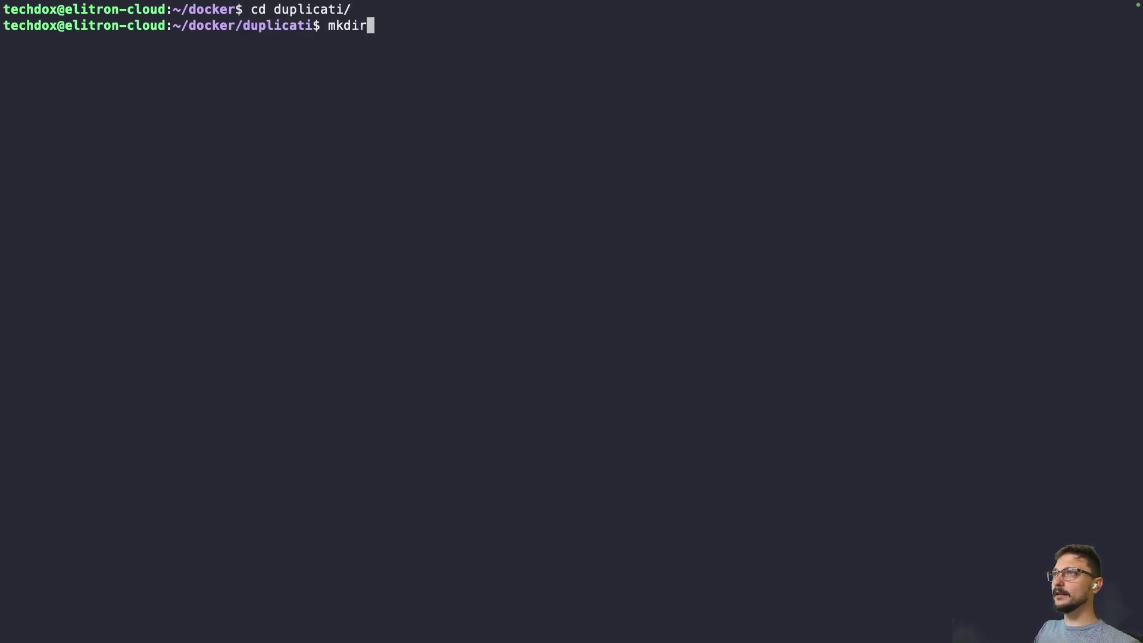
key(BackSpace)
key(BackSpace)
key(BackSpace)
key(BackSpace)
key(BackSpace)
text(nano docke)
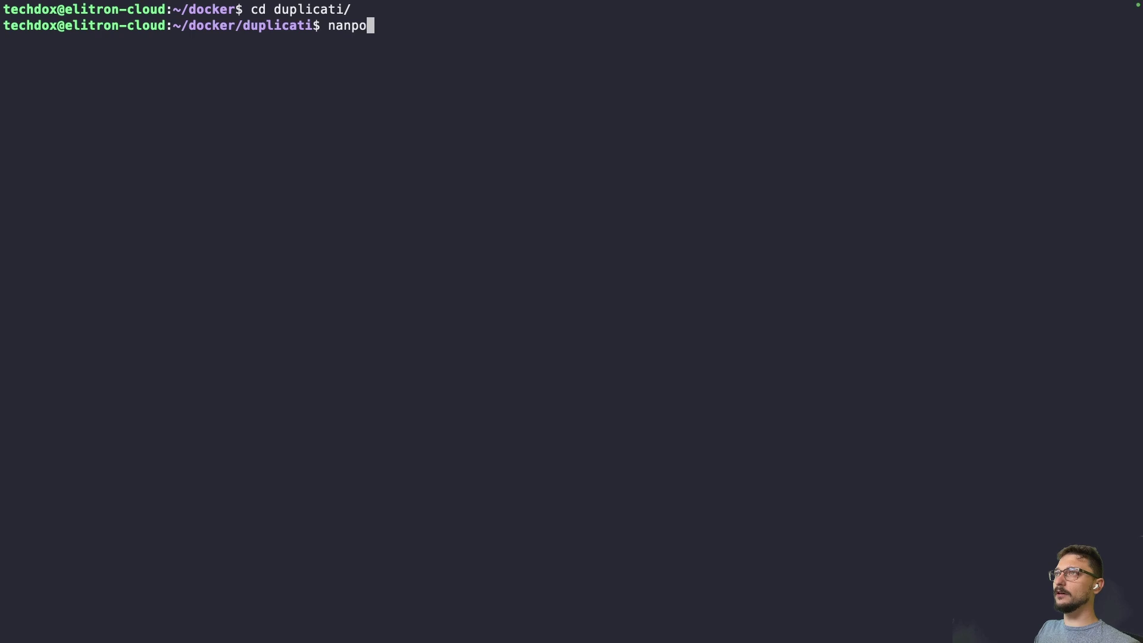
text(r-compose.yml)
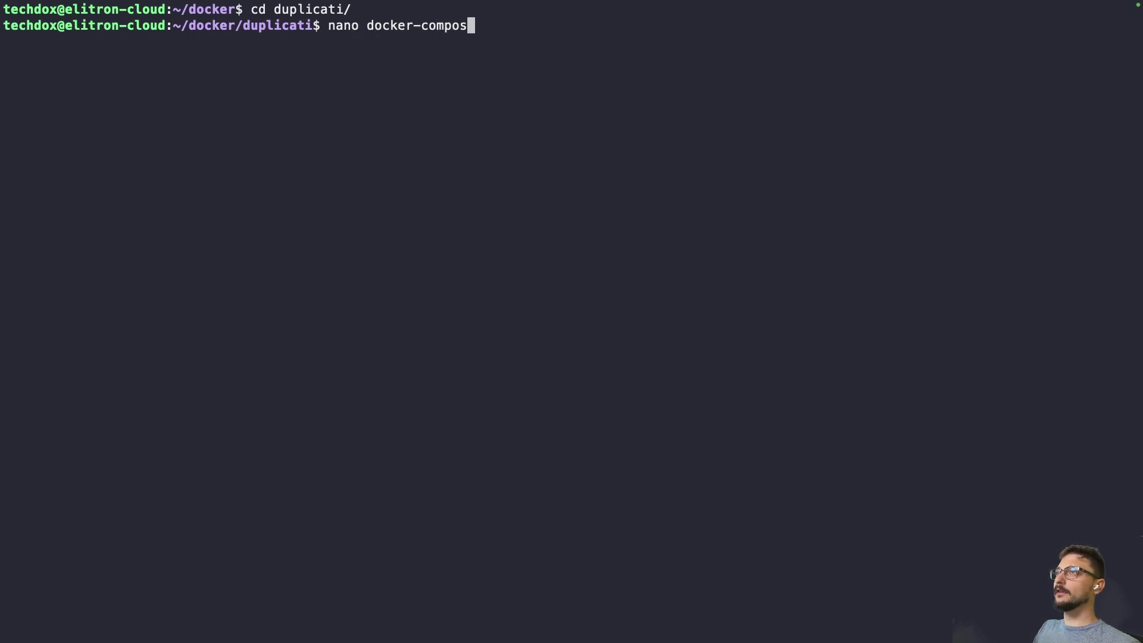
key(Return)
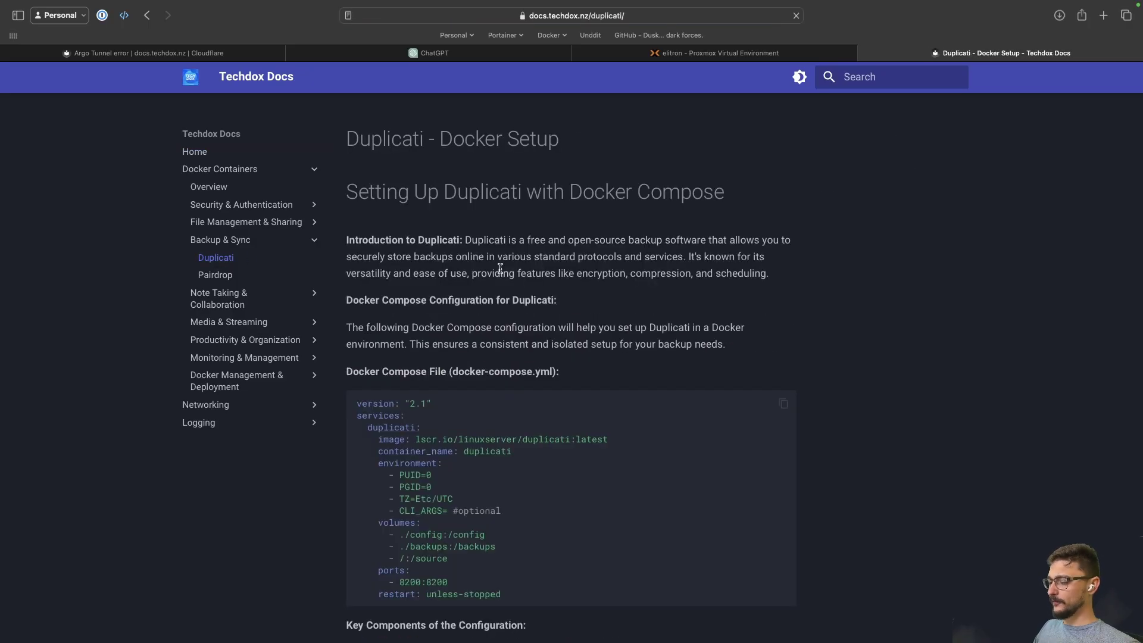
Paste the Duplicati compose YAML from Techdox Docs into docker-compose.yml and save it
key(super+plus)
scroll(500, 268, down, 3)
scroll(500, 268, down, 3)
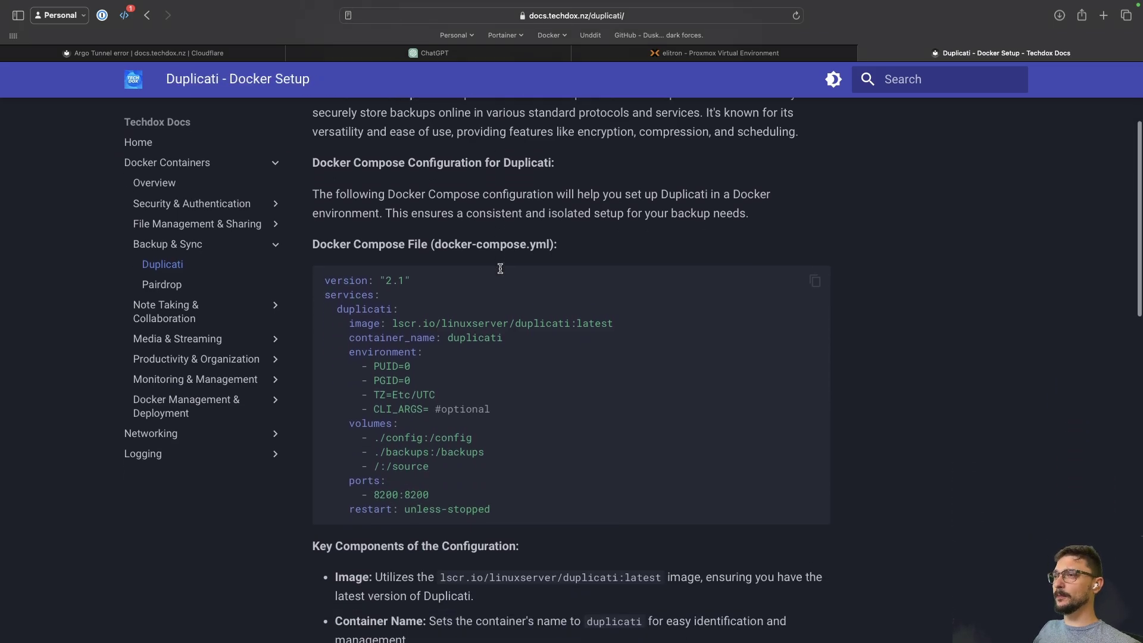
click(815, 274)
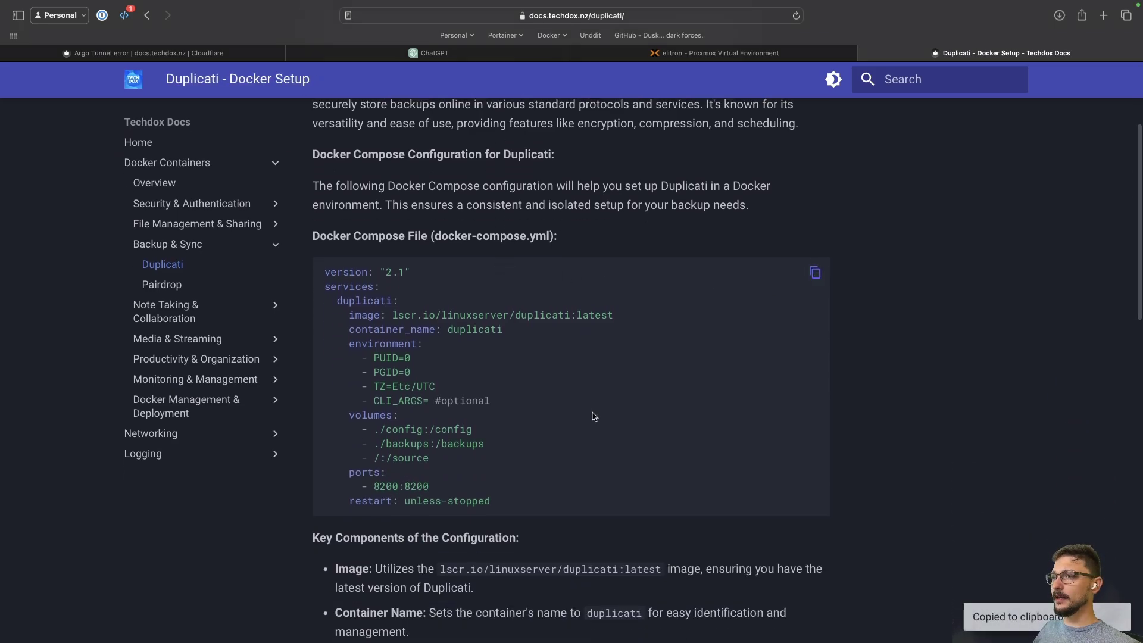
scroll(592, 413, up, 4)
scroll(592, 412, down, 10)
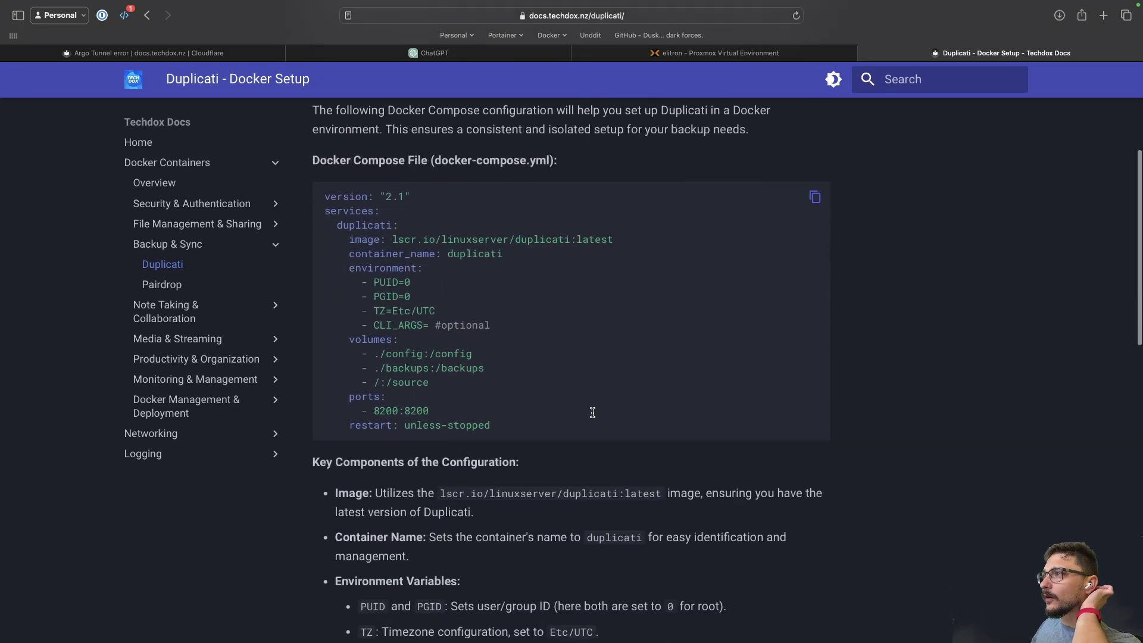
scroll(593, 415, down, 4)
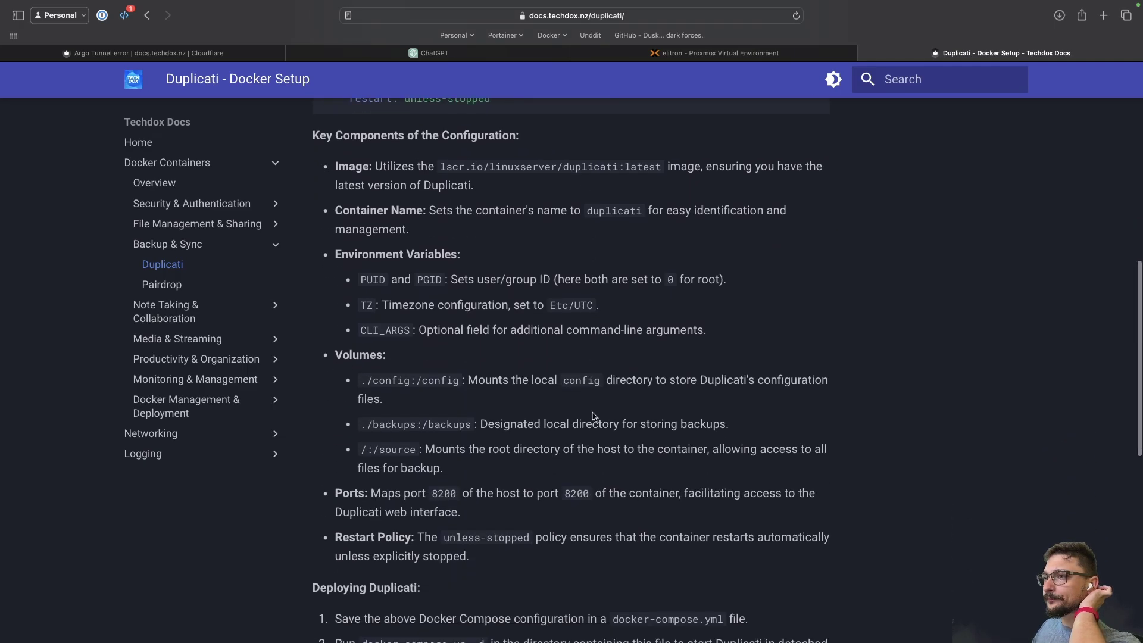
scroll(592, 414, down, 6)
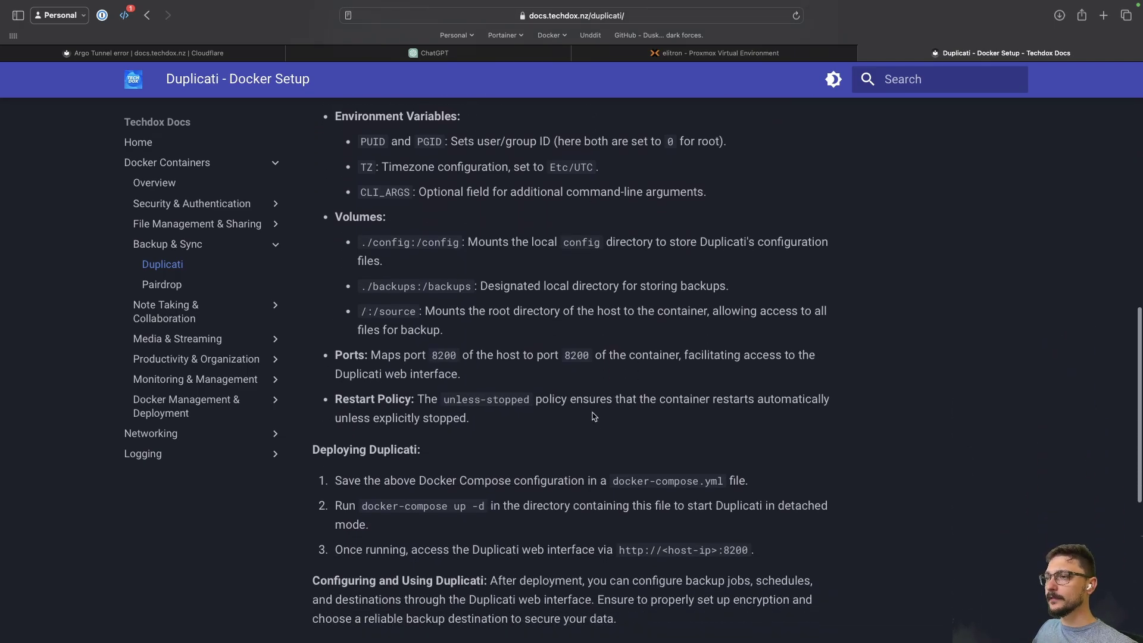
key(ctrl+Left)
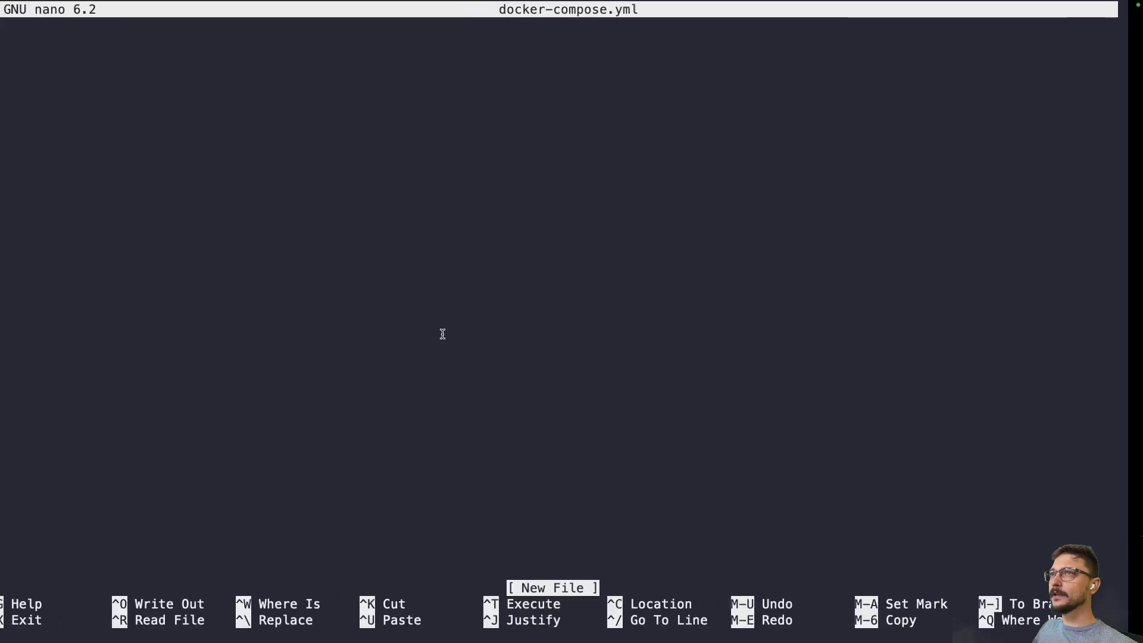
key(super+v)
key(ctrl+o)
key(Return)
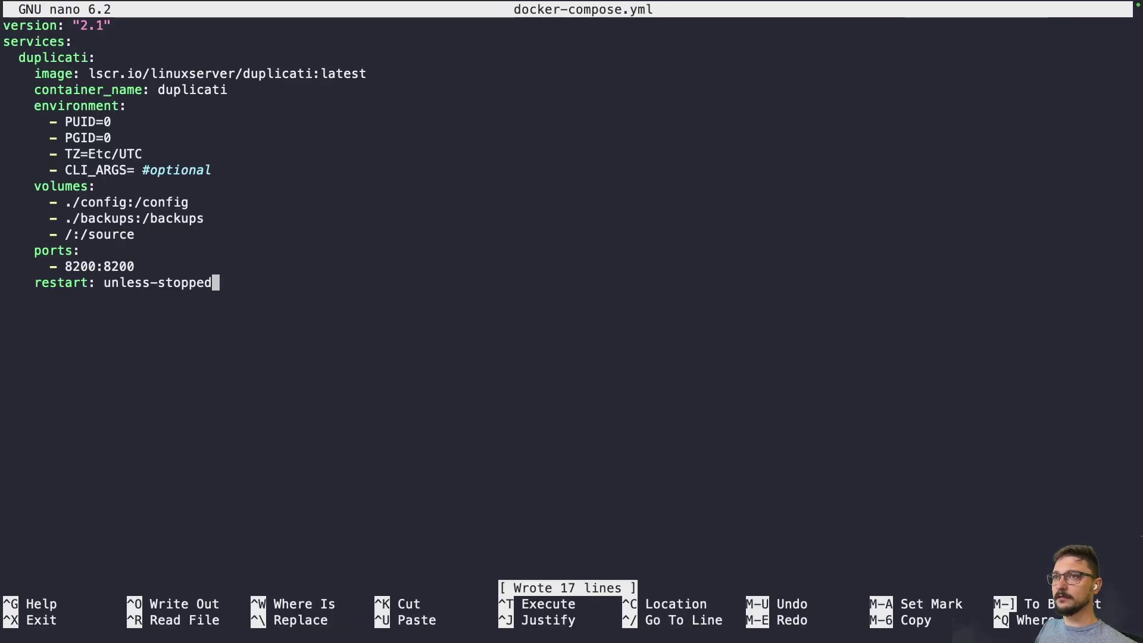
key(ctrl+x)
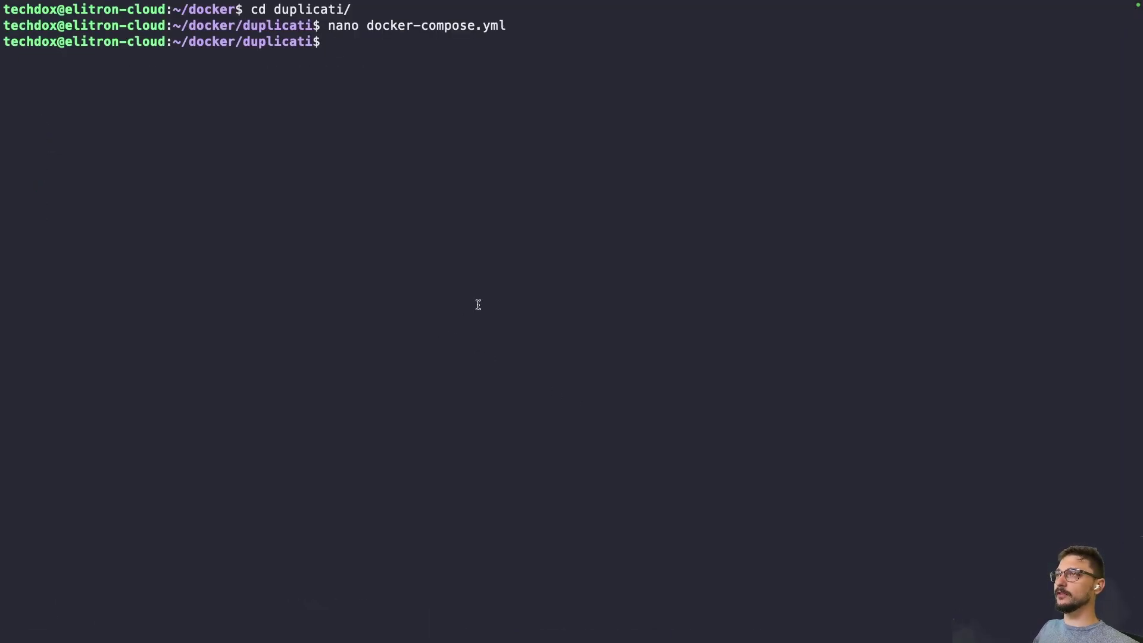
key(ctrl+Right)
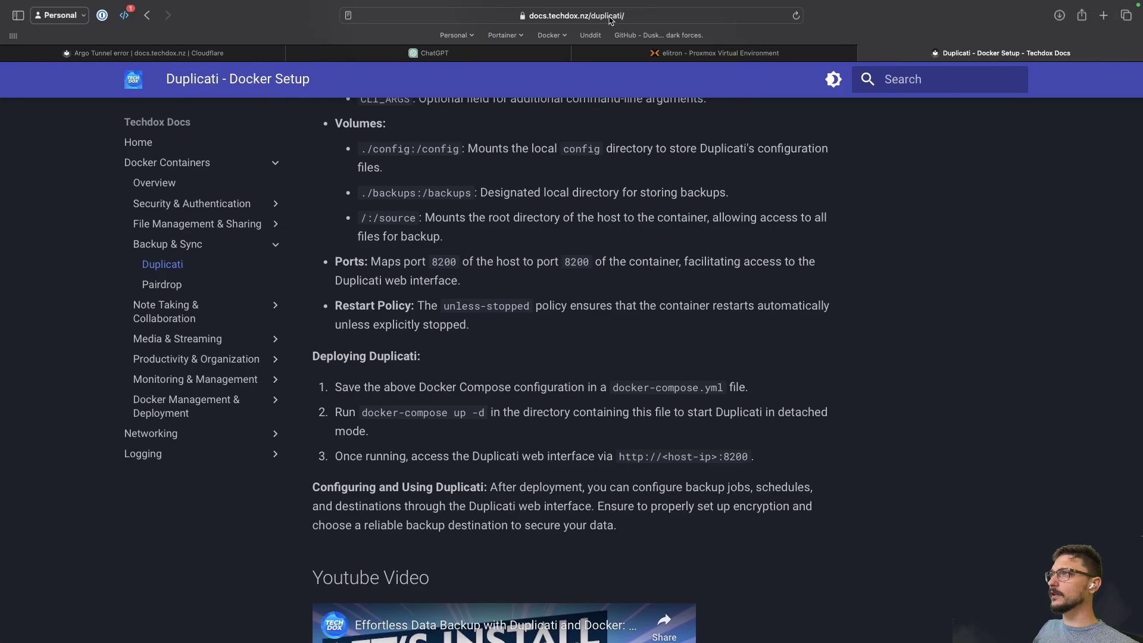
Run newgrp docker, copied from Docker's post-install docs, to apply the docker group
key(ctrl+Left)
key(ctrl+Right)
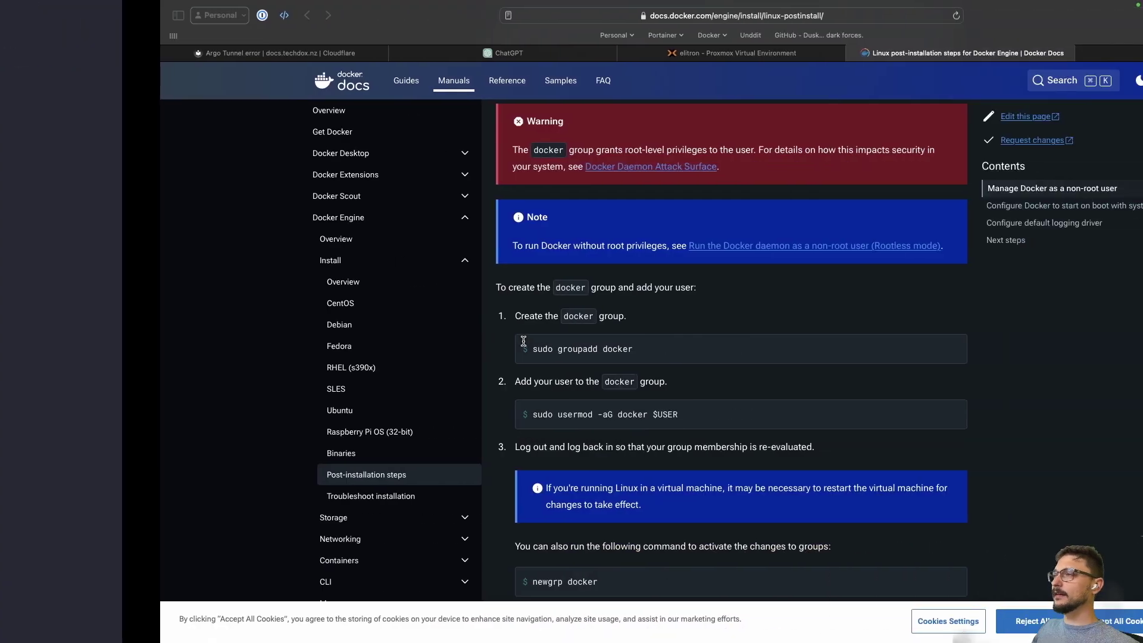
scroll(745, 453, down, 2)
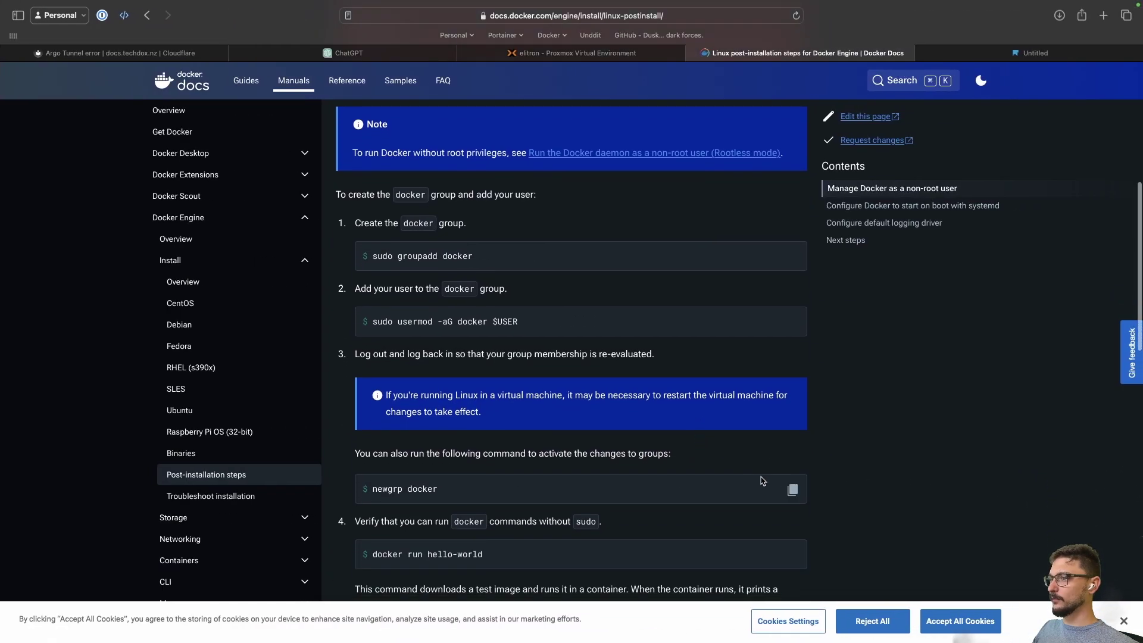
scroll(759, 481, down, 2)
click(793, 446)
key(ctrl+Left)
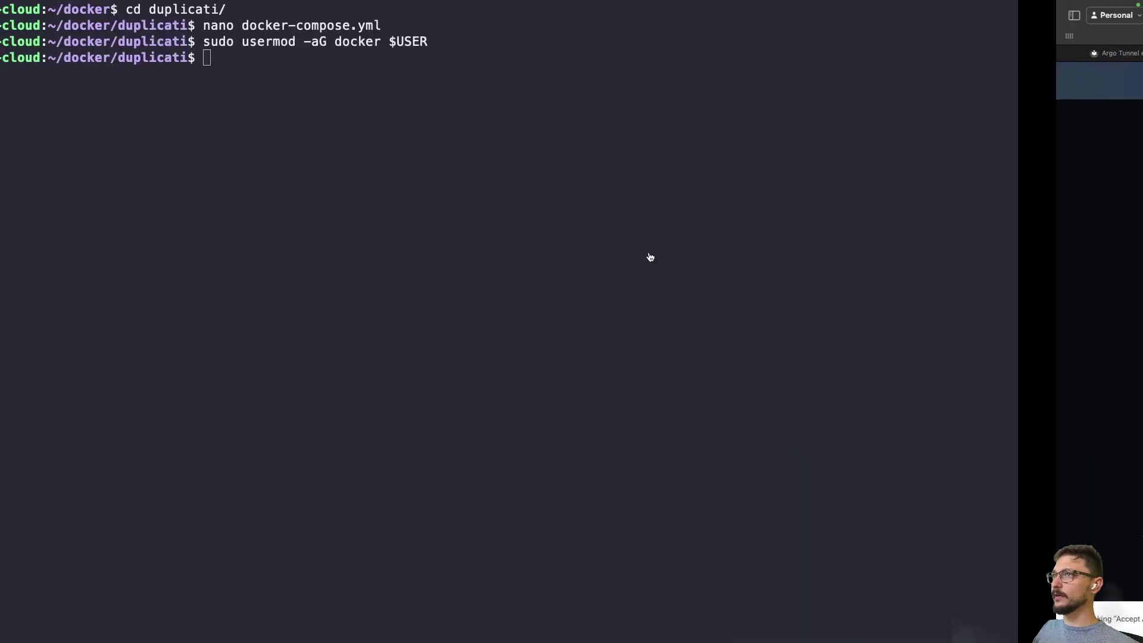
key(super+v)
key(Return)
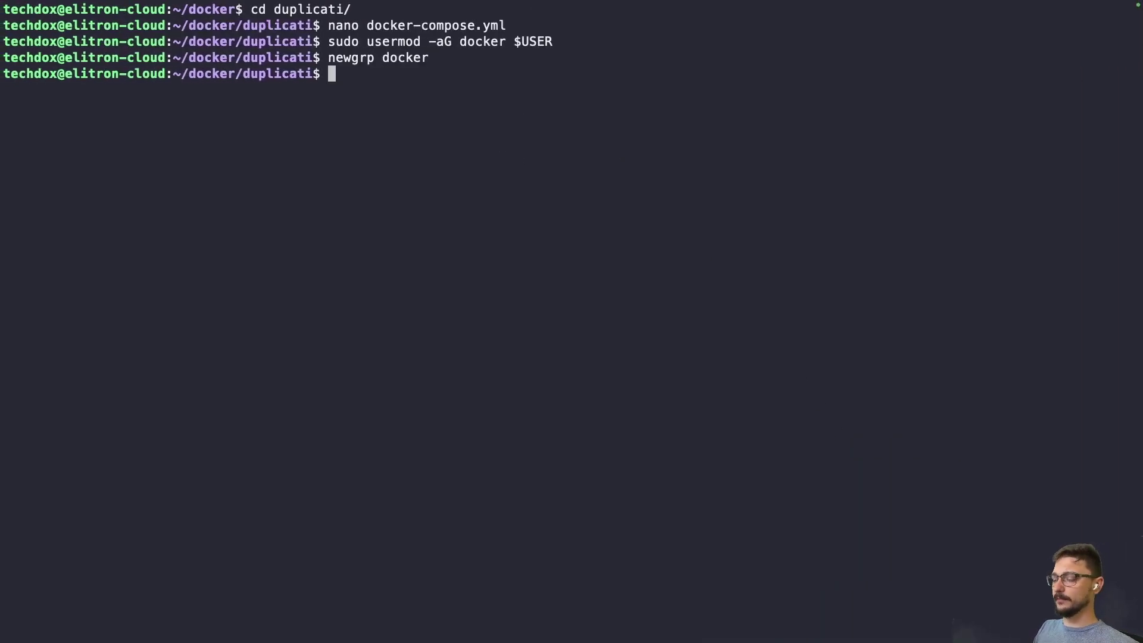
Start typing docker compose, then find the Duplicati - Docker Setup page on Techdox Docs
text(docker compose up -d)
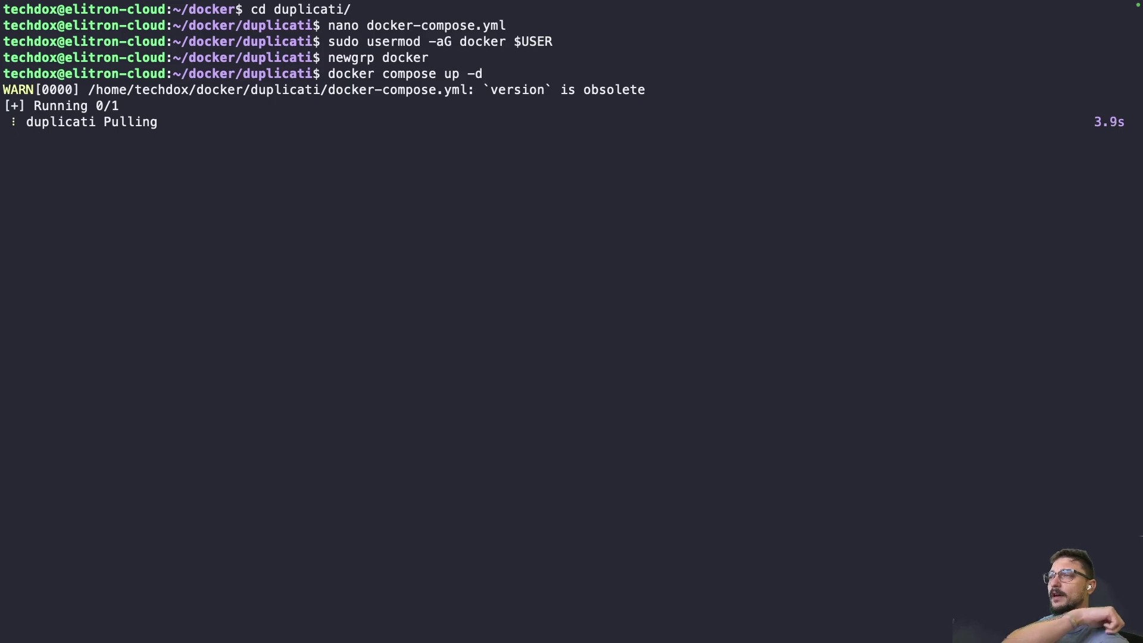
key(ctrl+Right)
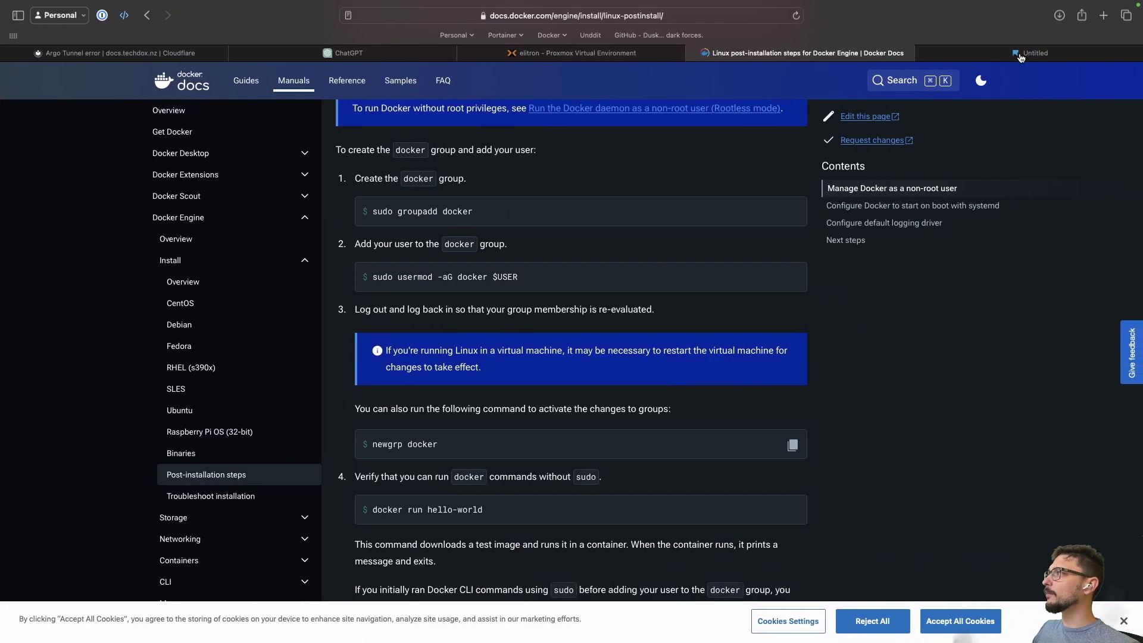
key(super+l)
text(docs.techdox.nz)
key(Return)
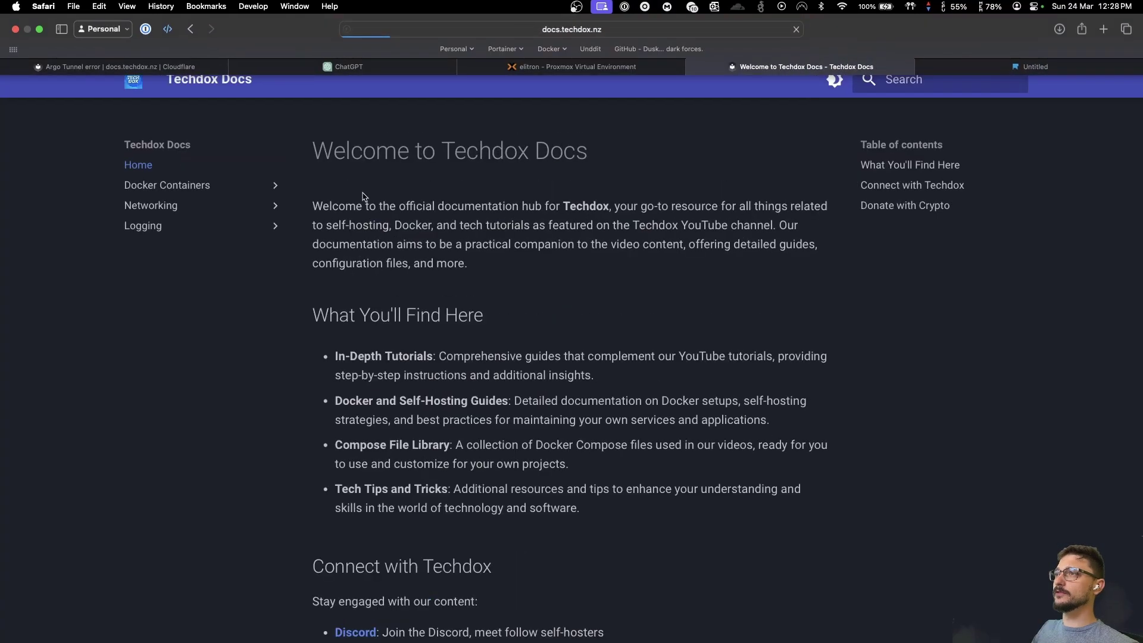
click(931, 81)
text(dup)
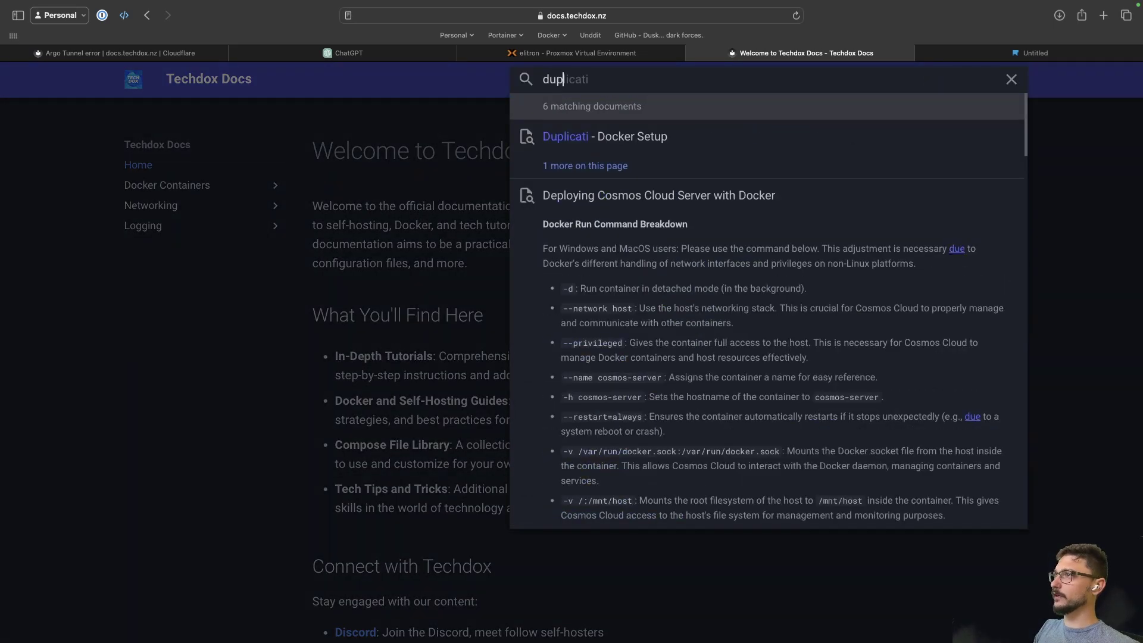
click(705, 145)
scroll(398, 399, down, 2)
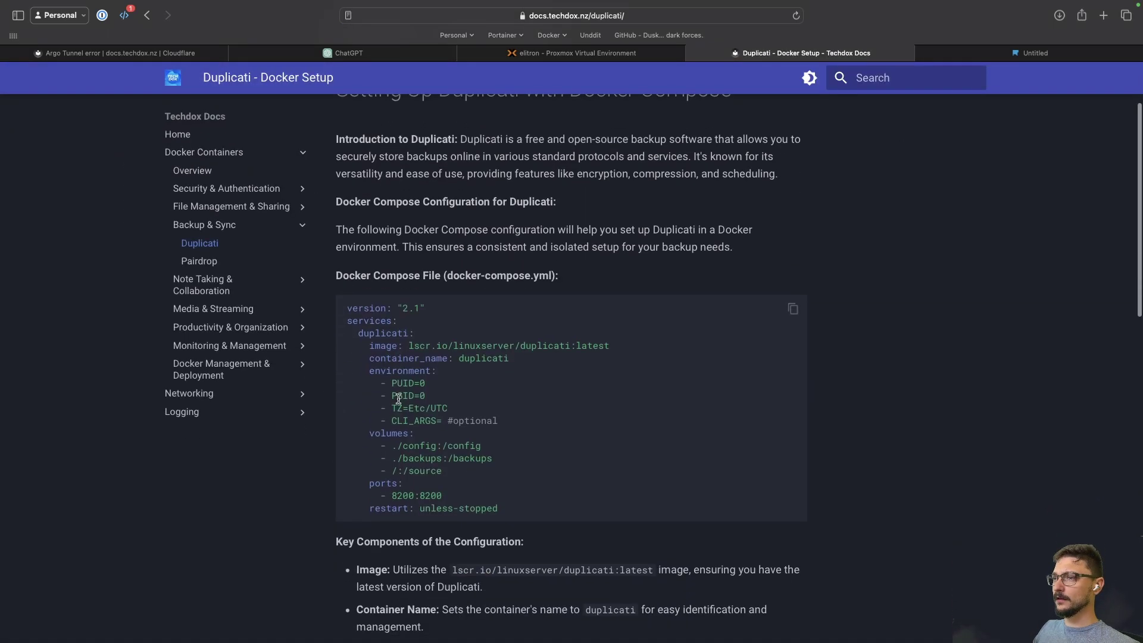
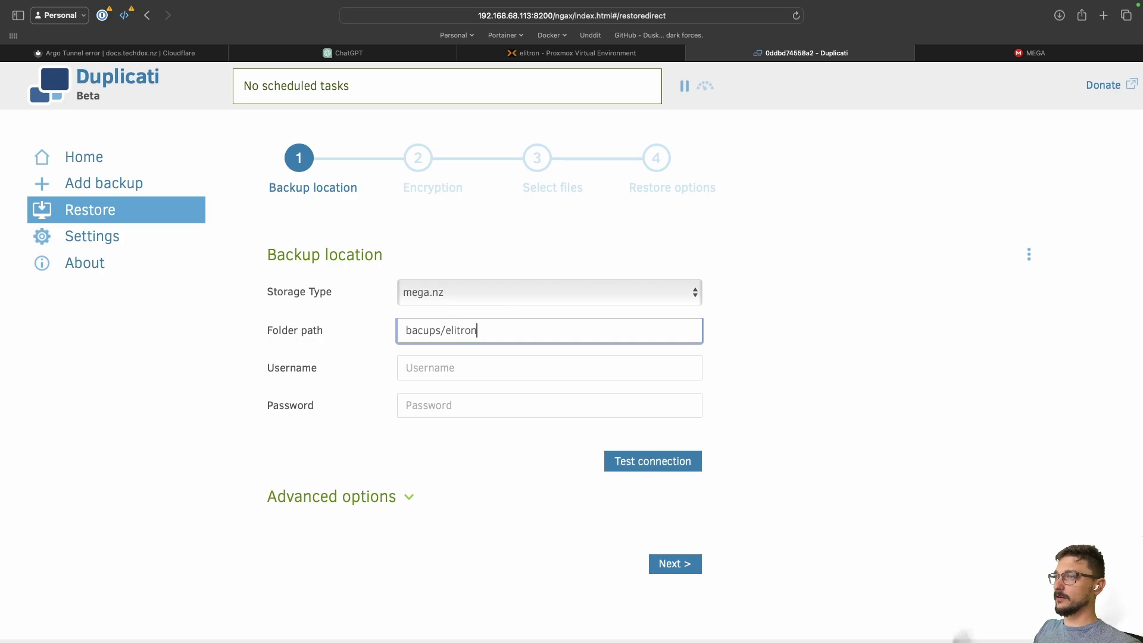
Complete the restore folder path as bacups/elitron-backup and advance to the Encryption step
text(bacu)
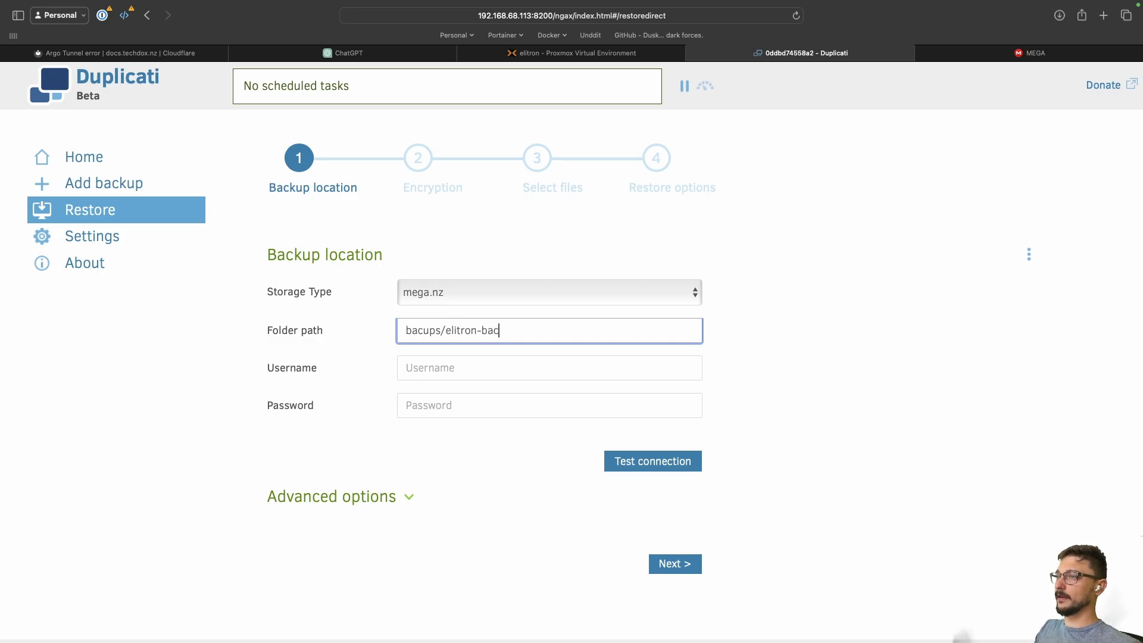
click(1024, 53)
click(761, 56)
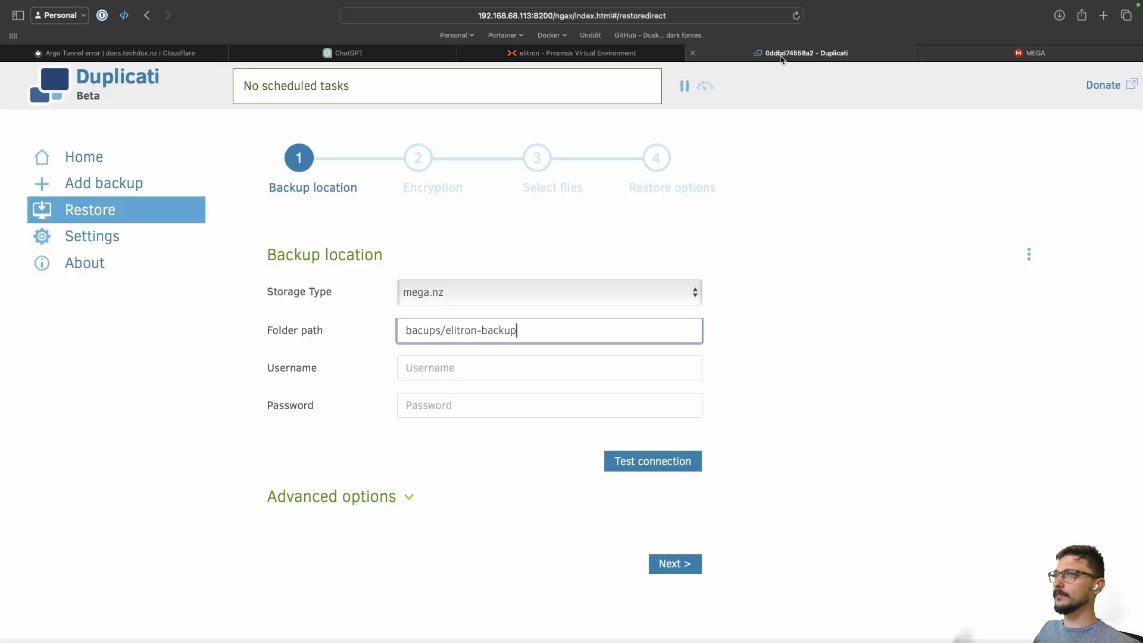
click(462, 368)
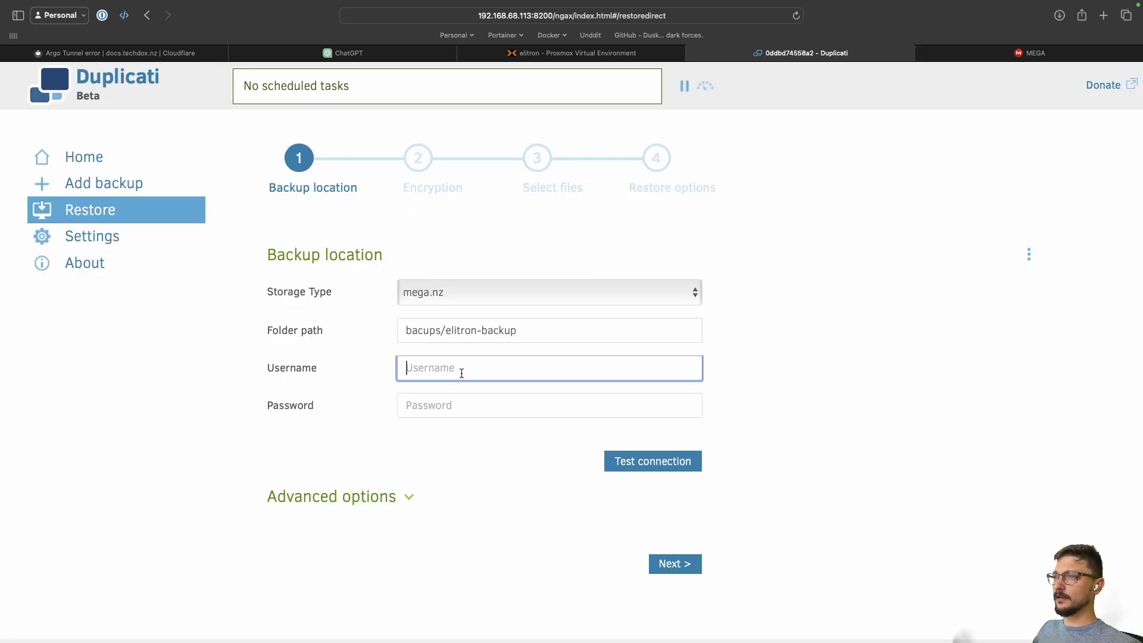
click(865, 401)
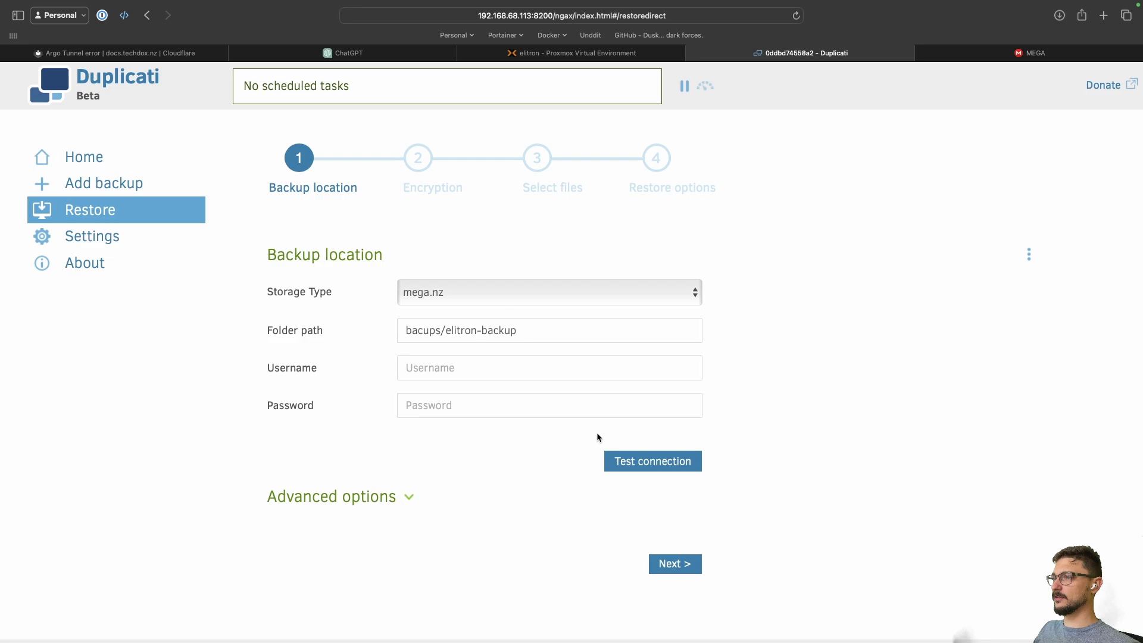
key(Return)
Enter the backup's encryption passphrase and connect so the backup dates list
click(476, 296)
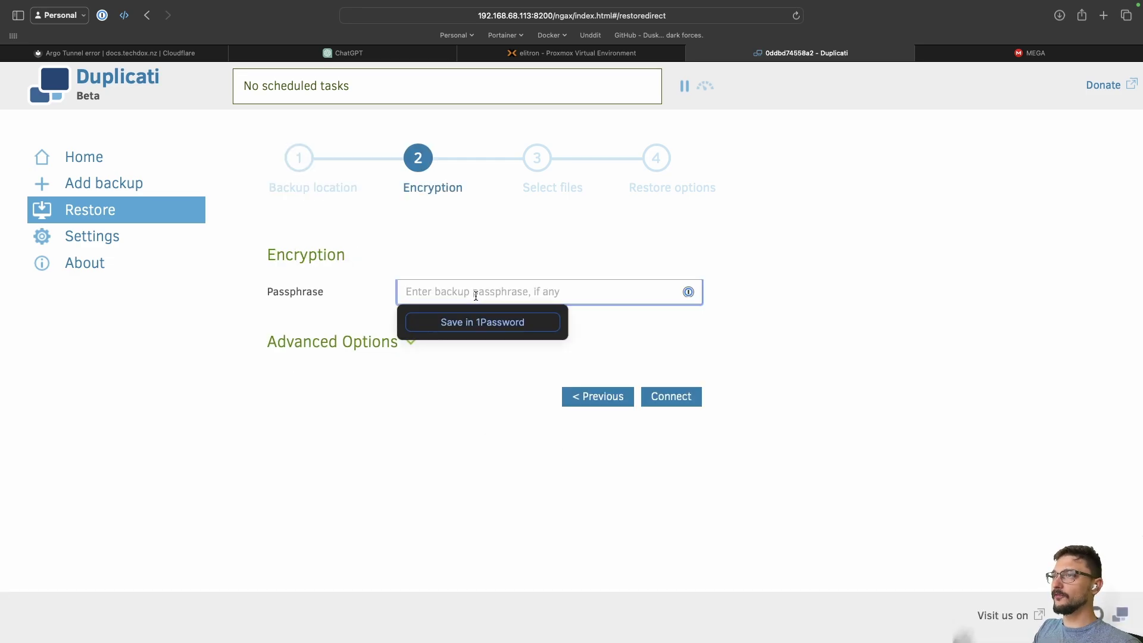
text(••)
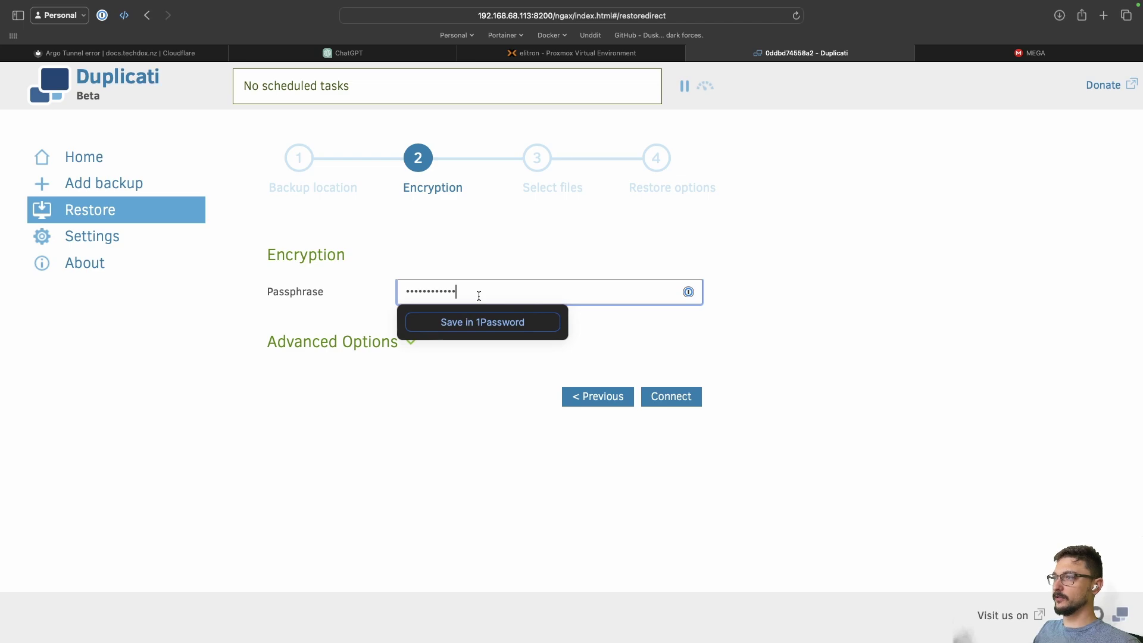
click(673, 398)
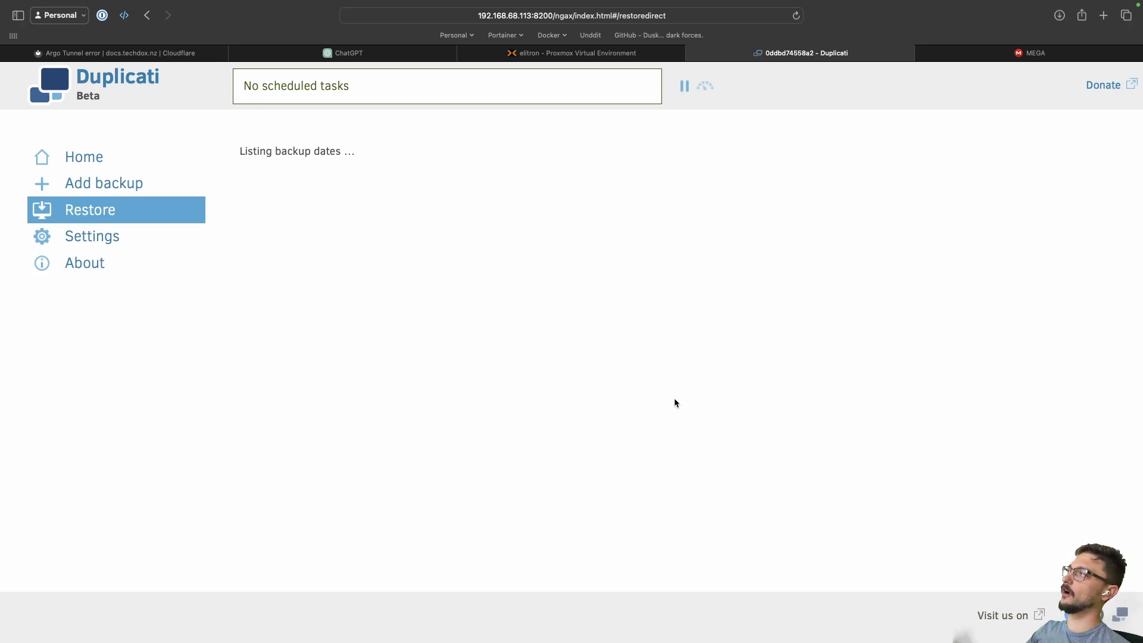
Open bacups/elitron-backup in MEGA and scroll through its duplicati backup files
click(994, 56)
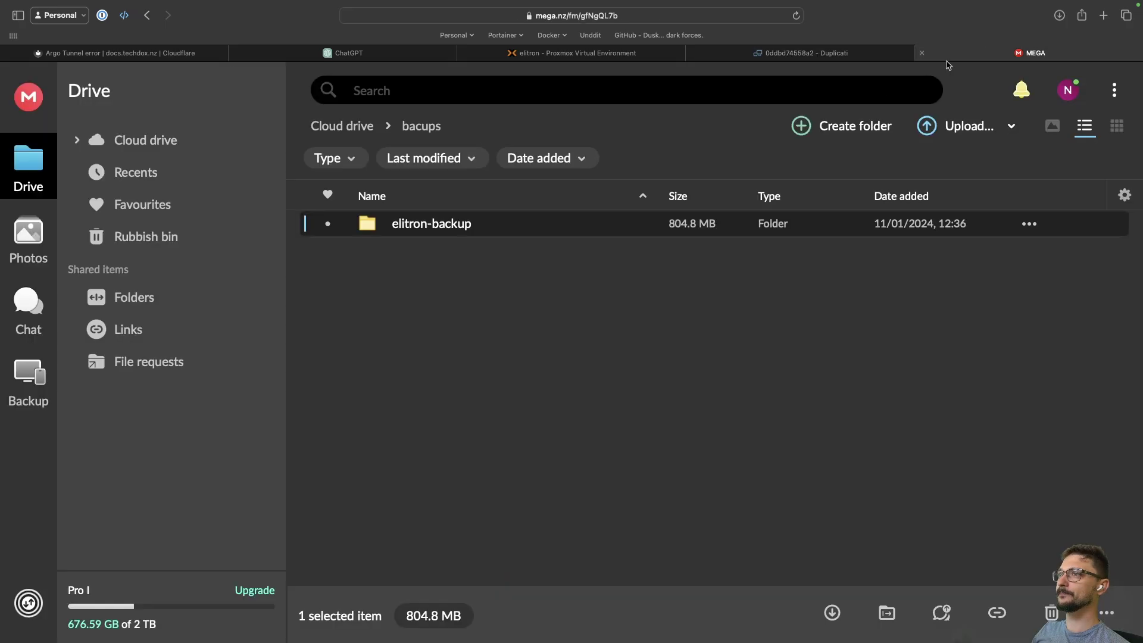
double_click(417, 224)
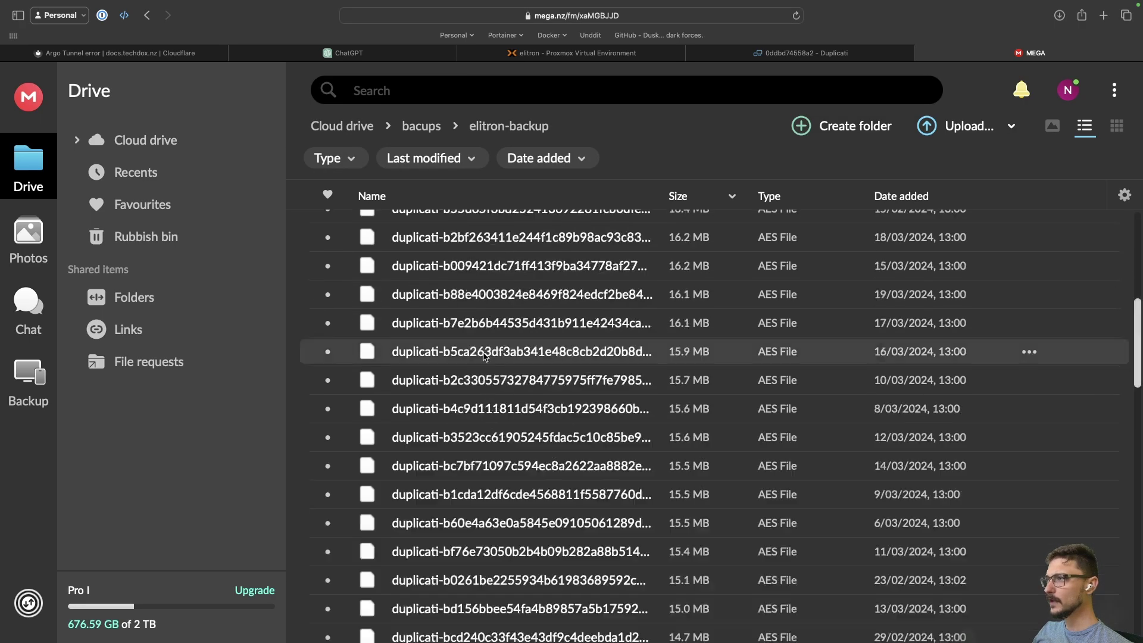
scroll(484, 356, down, 20)
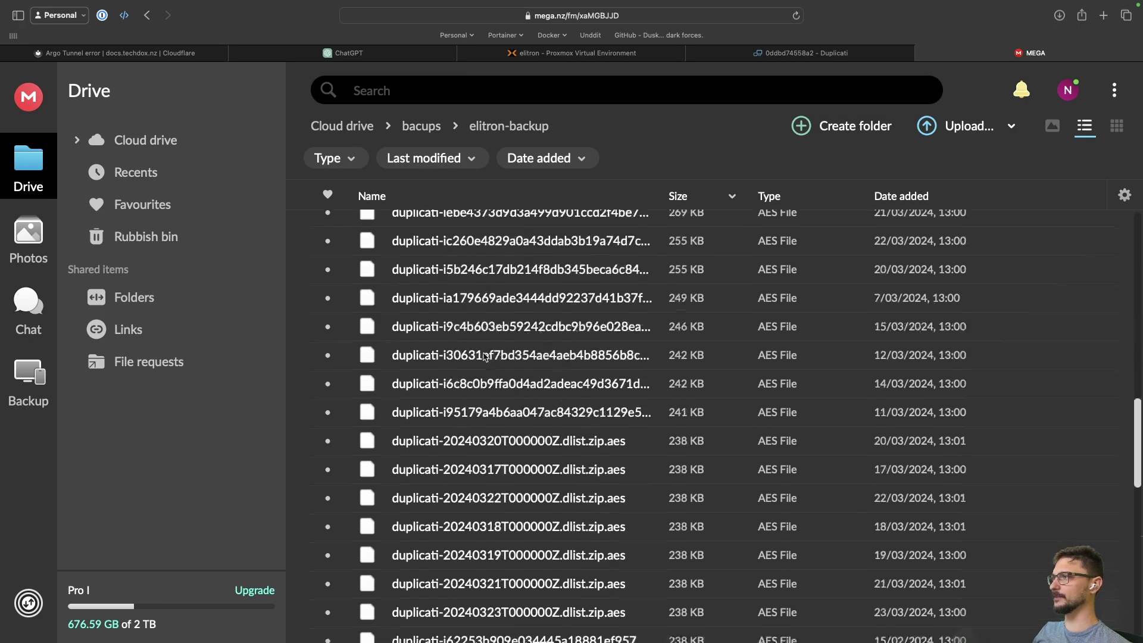
scroll(483, 356, up, 20)
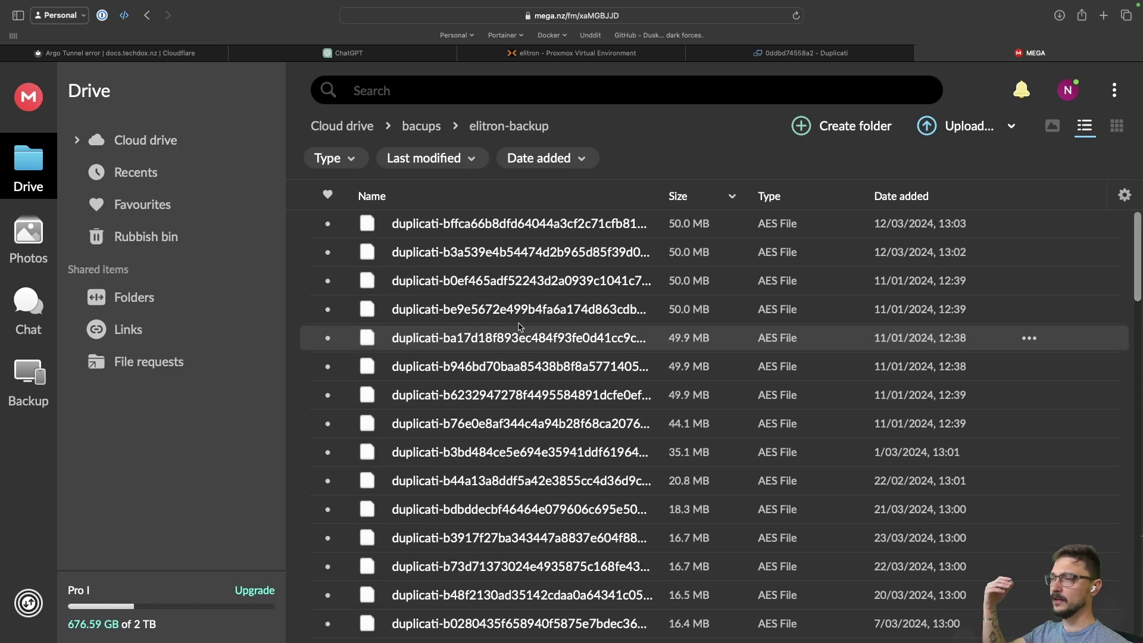
scroll(520, 327, down, 15)
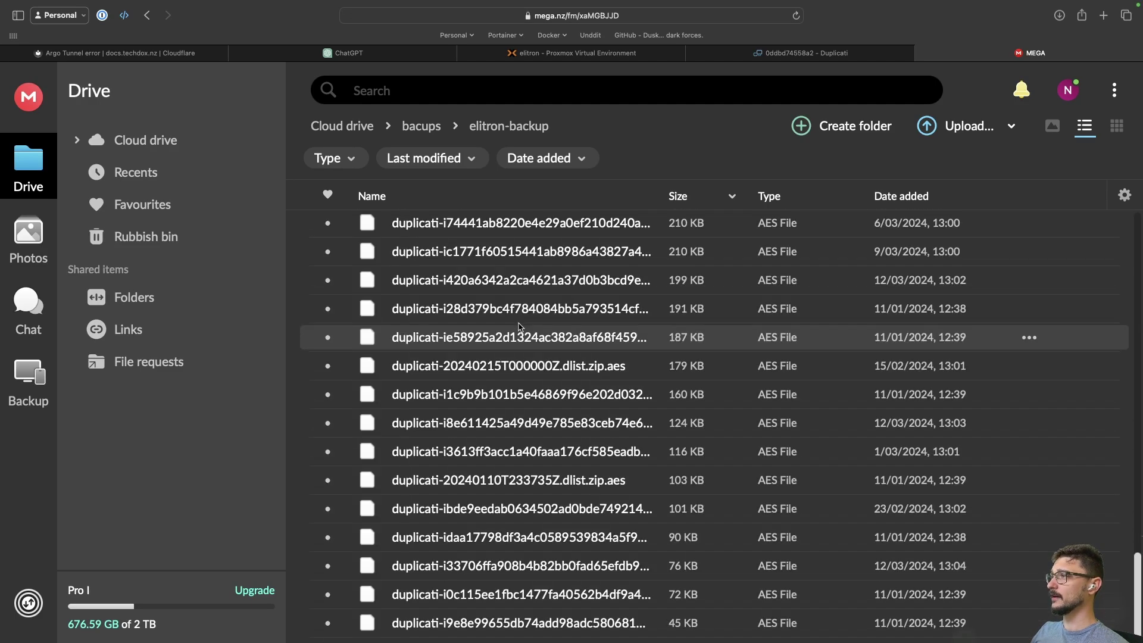
scroll(520, 327, up, 15)
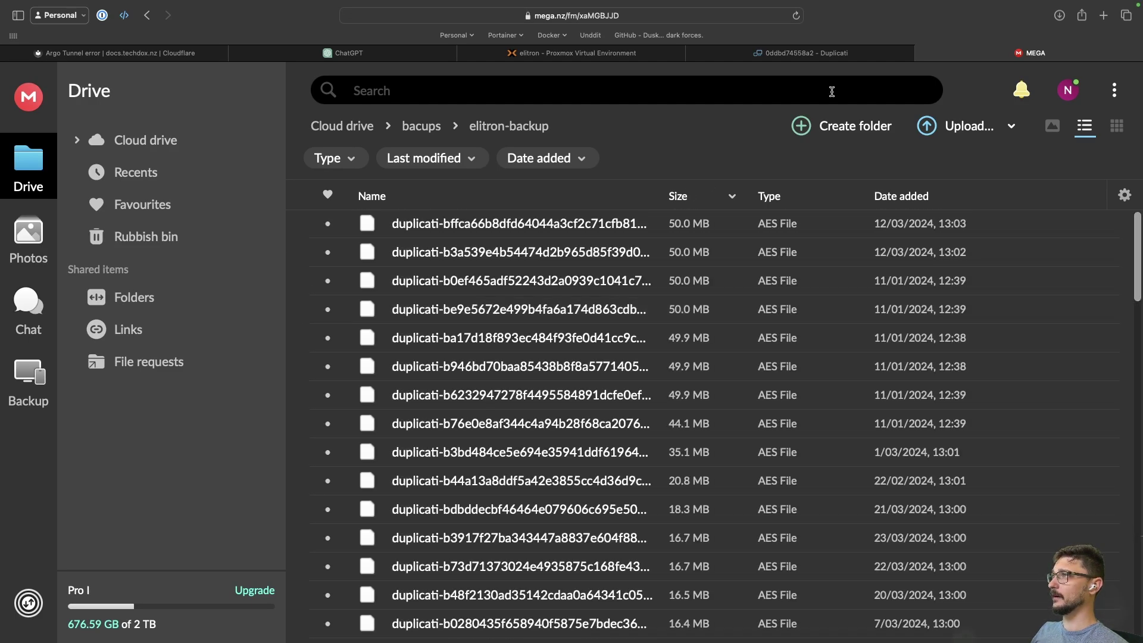
click(818, 56)
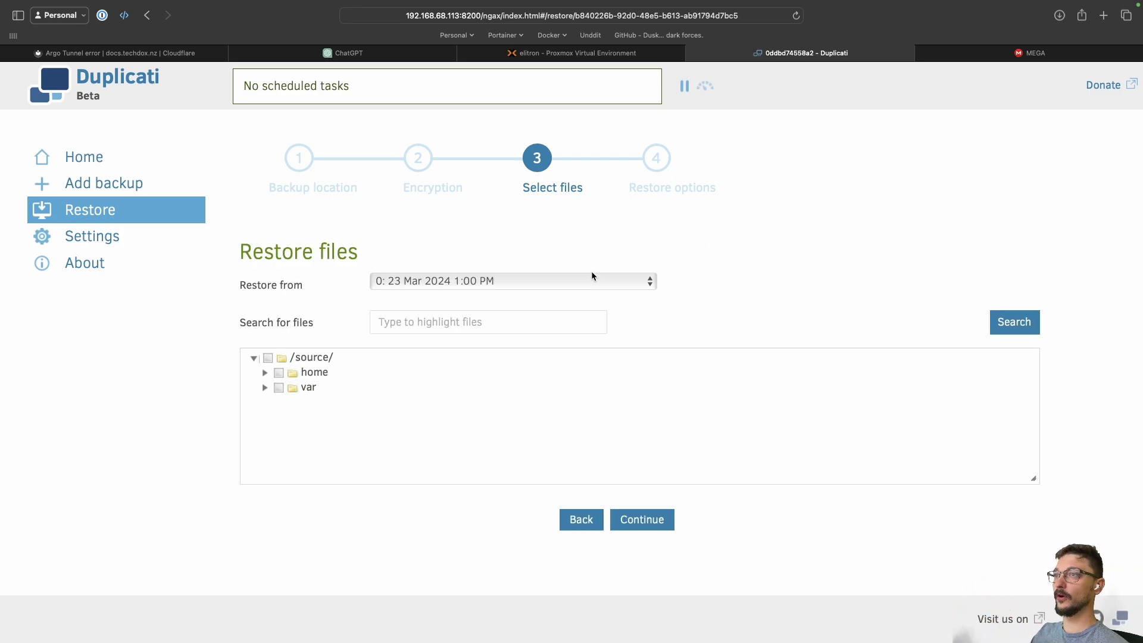
Expand /source/home/techdox/docker and browse the mkdocs, techdox-docs and docs folders
click(265, 370)
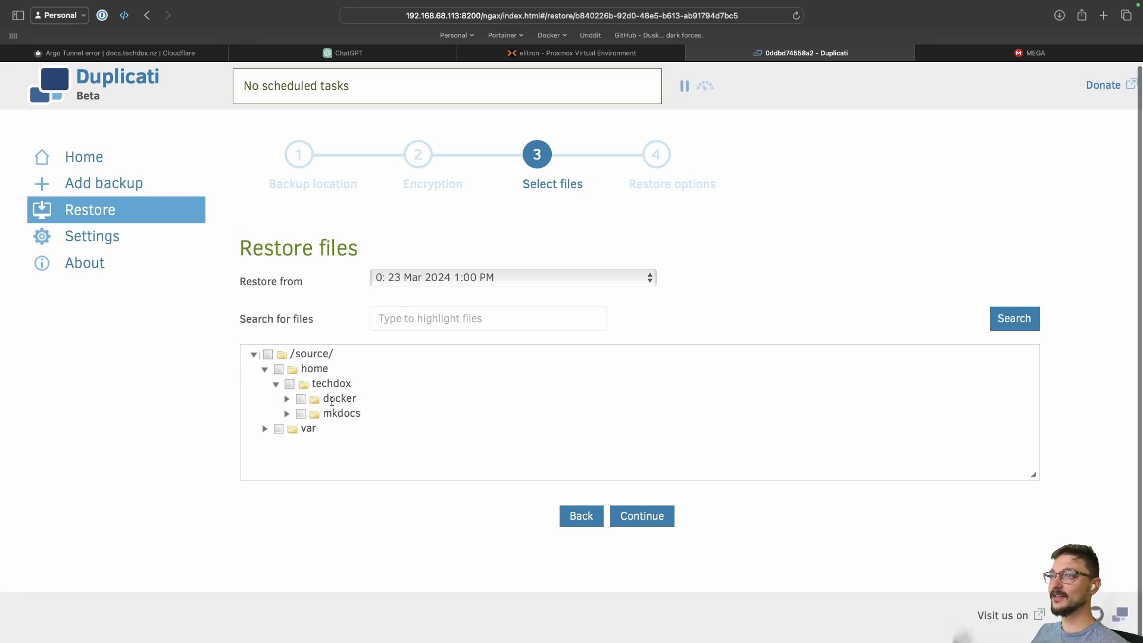
click(287, 399)
scroll(335, 407, down, 5)
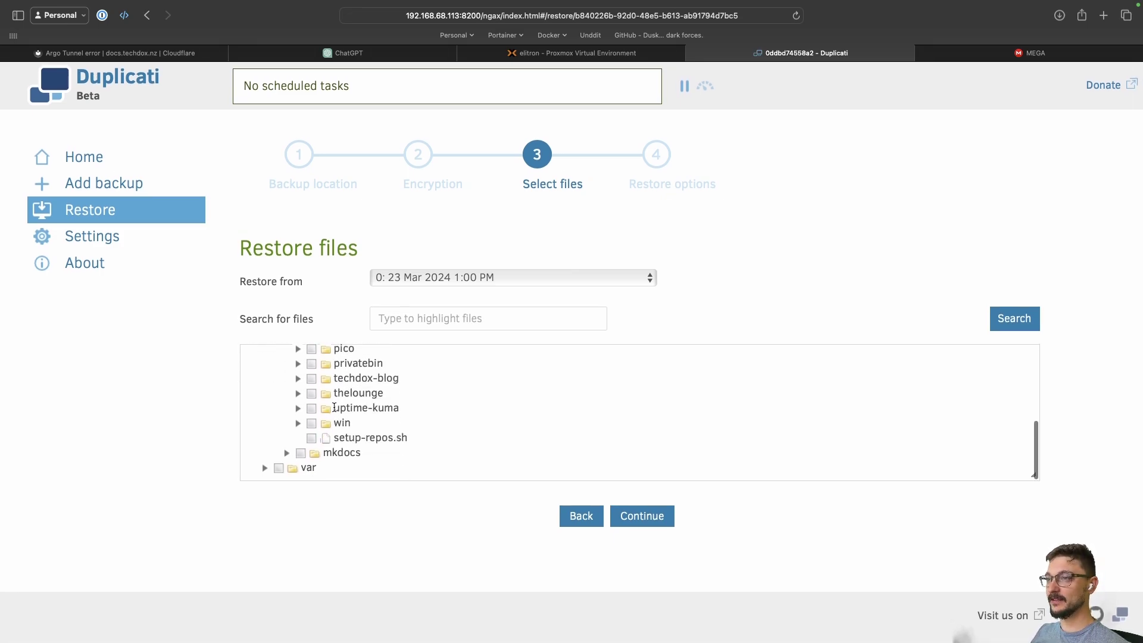
scroll(335, 408, up, 5)
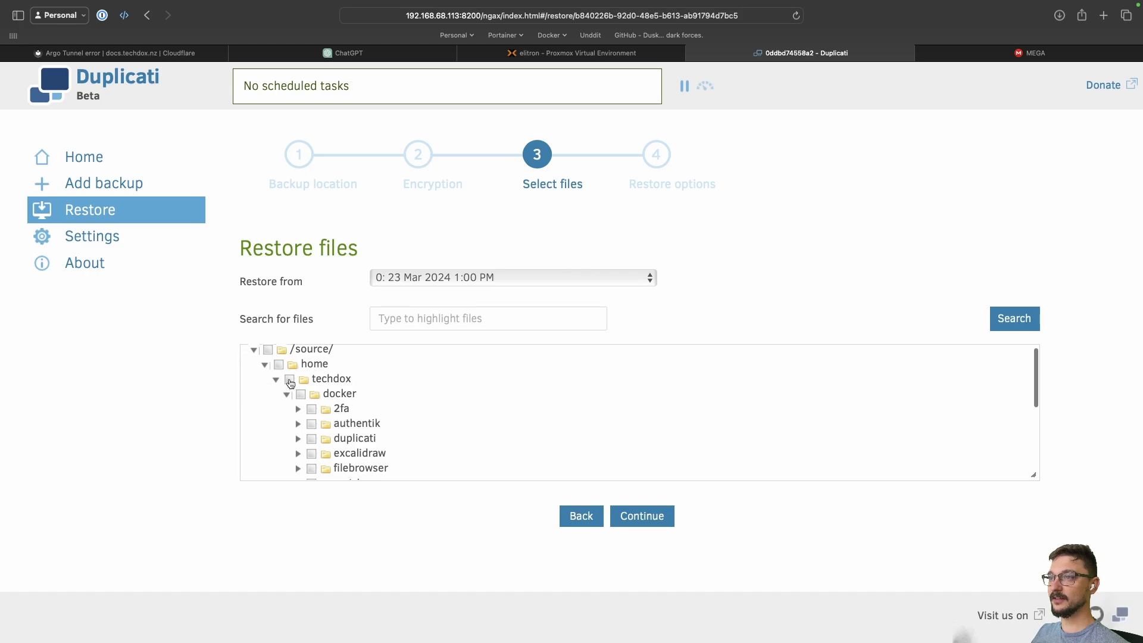
click(276, 379)
click(277, 384)
scroll(303, 398, down, 10)
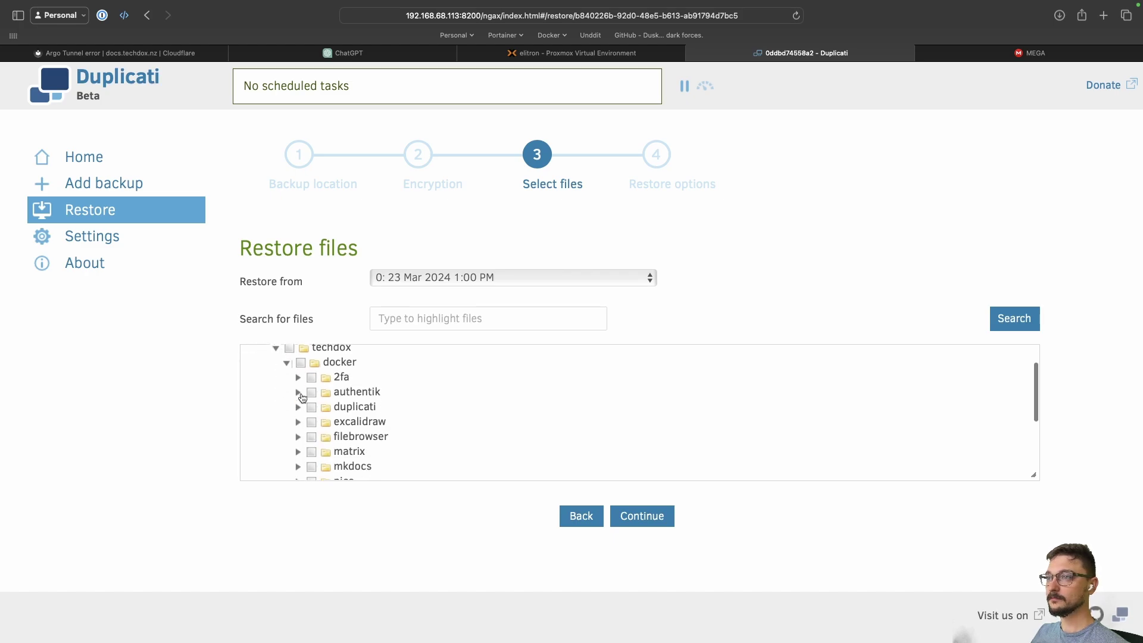
click(287, 455)
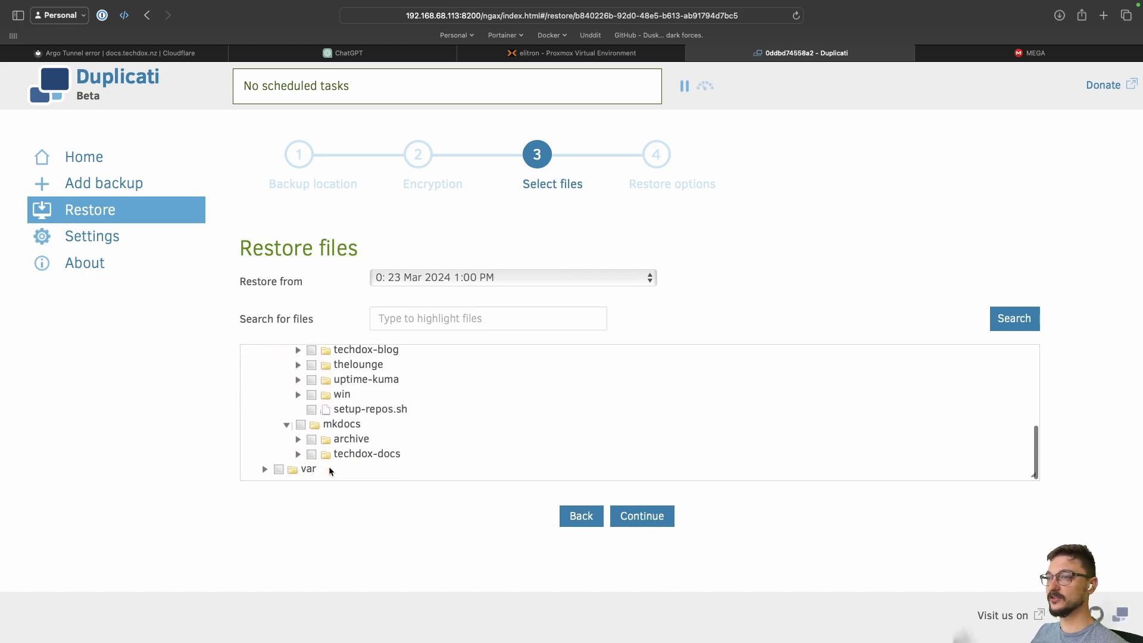
click(298, 452)
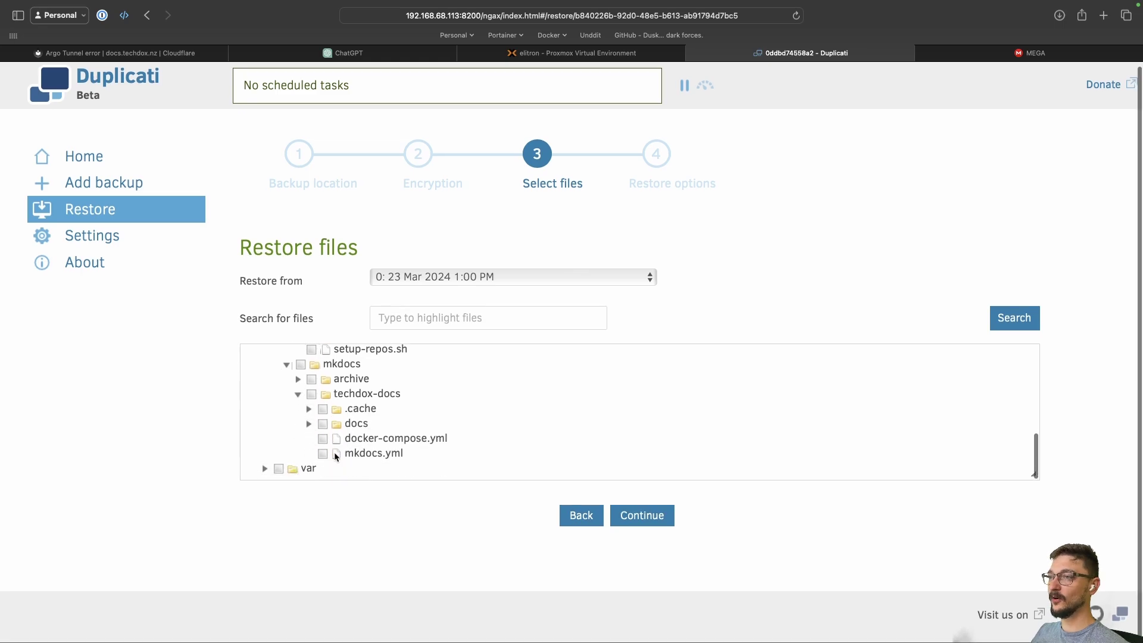
click(308, 423)
scroll(366, 452, down, 1)
scroll(367, 453, down, 1)
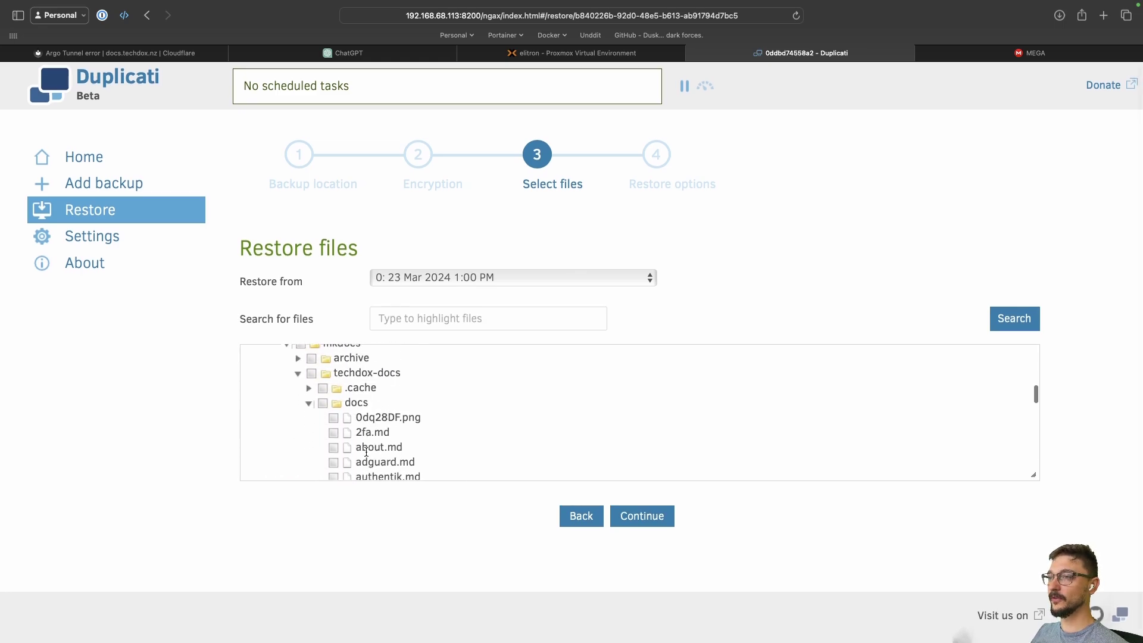
scroll(334, 429, up, 1)
click(309, 415)
Expand var/lib/docker/volumes and tick the volumes folder for restore
click(264, 468)
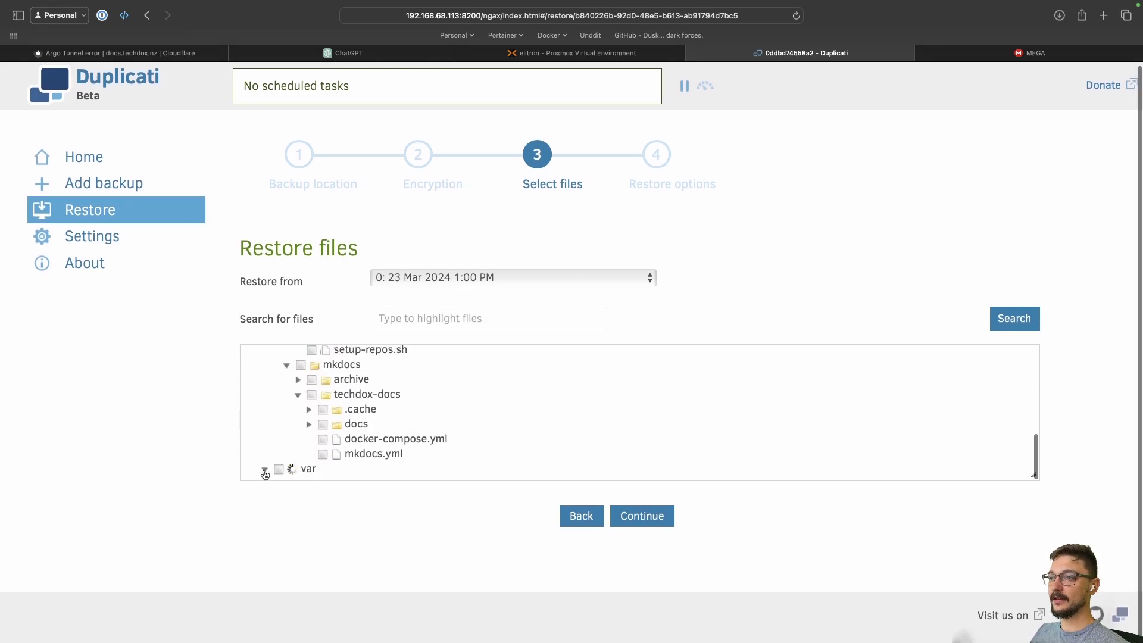
scroll(280, 470, down, 1)
click(276, 469)
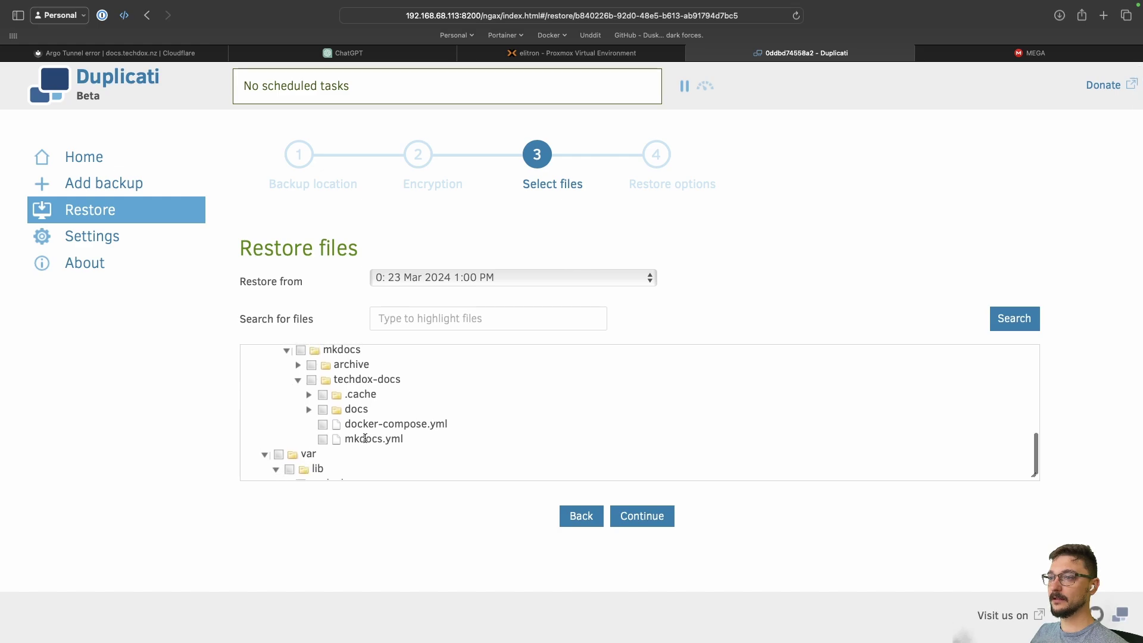
scroll(365, 439, down, 1)
click(287, 469)
scroll(321, 461, down, 1)
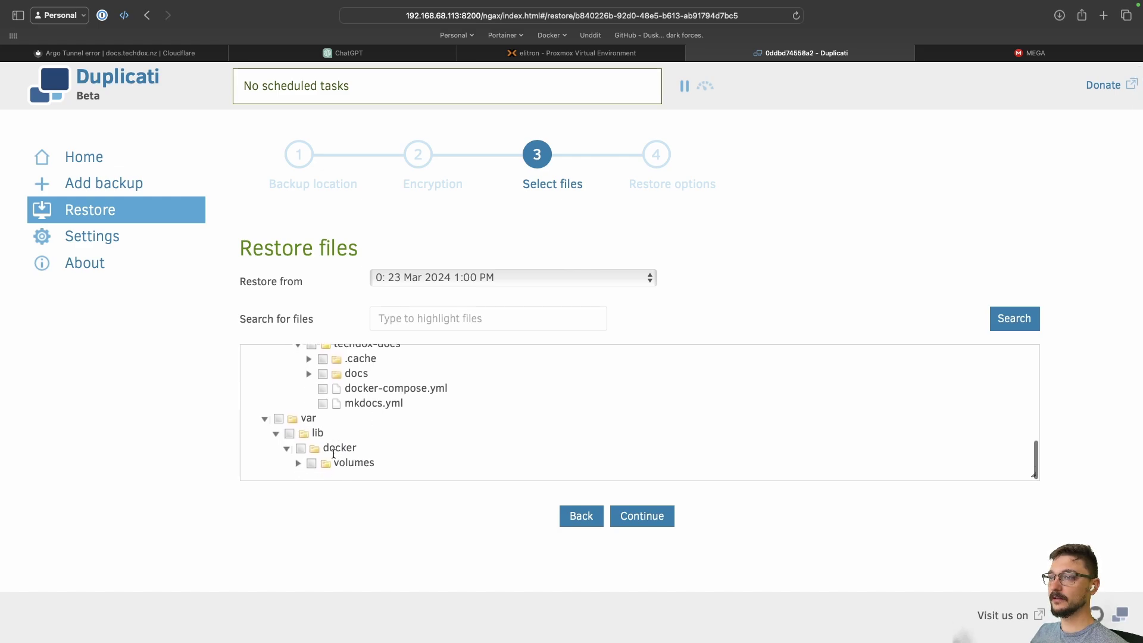
click(298, 469)
scroll(354, 448, down, 4)
scroll(354, 447, down, 3)
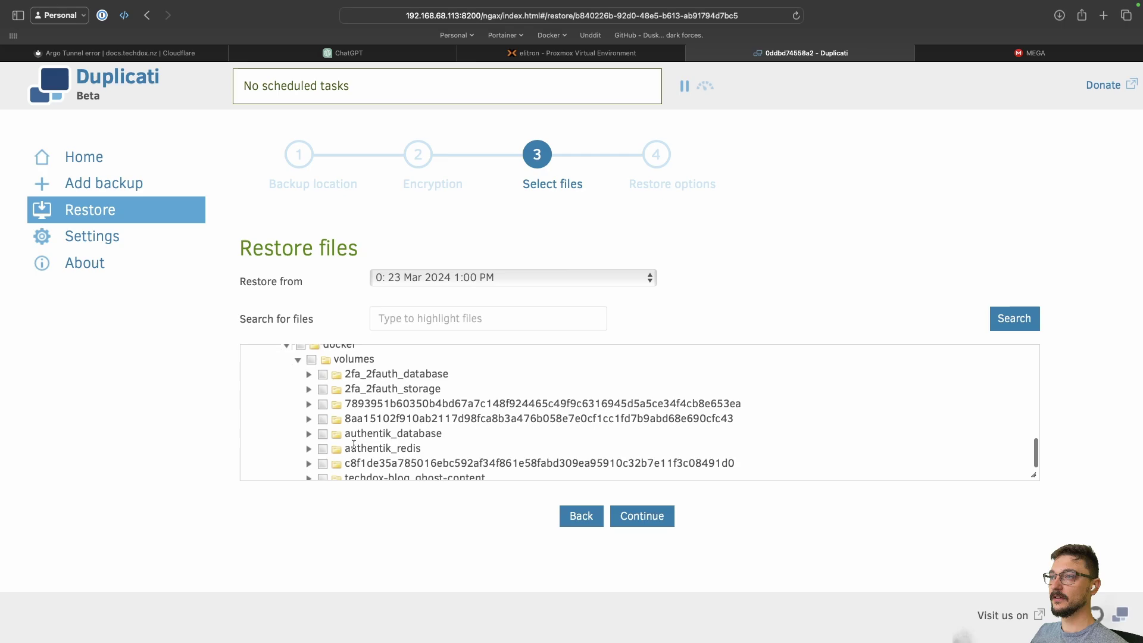
scroll(354, 446, up, 7)
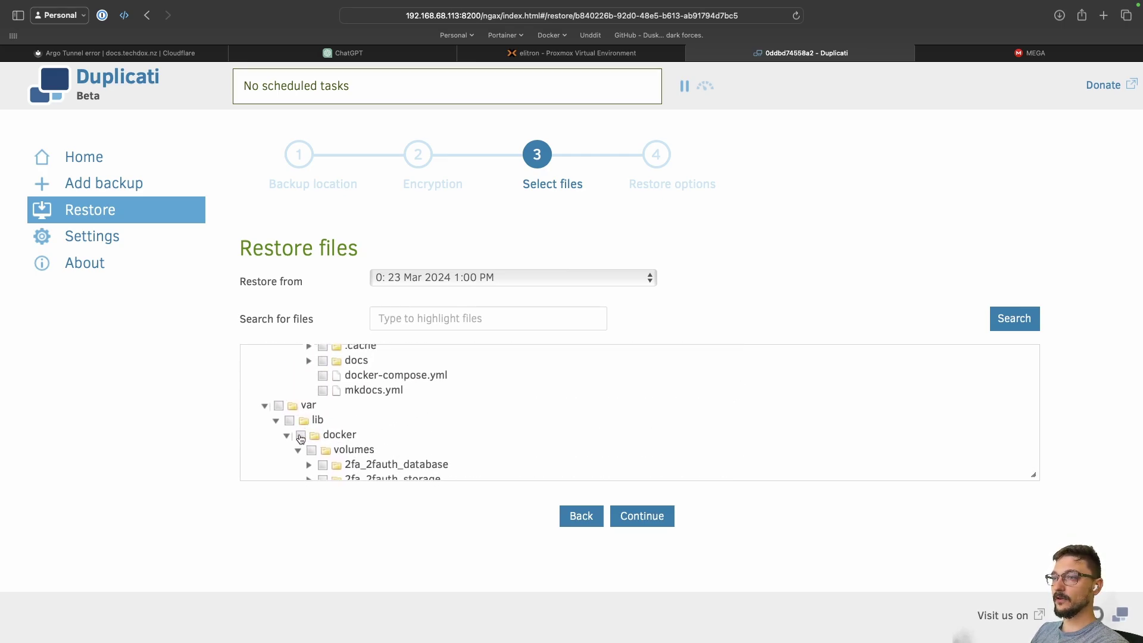
click(314, 455)
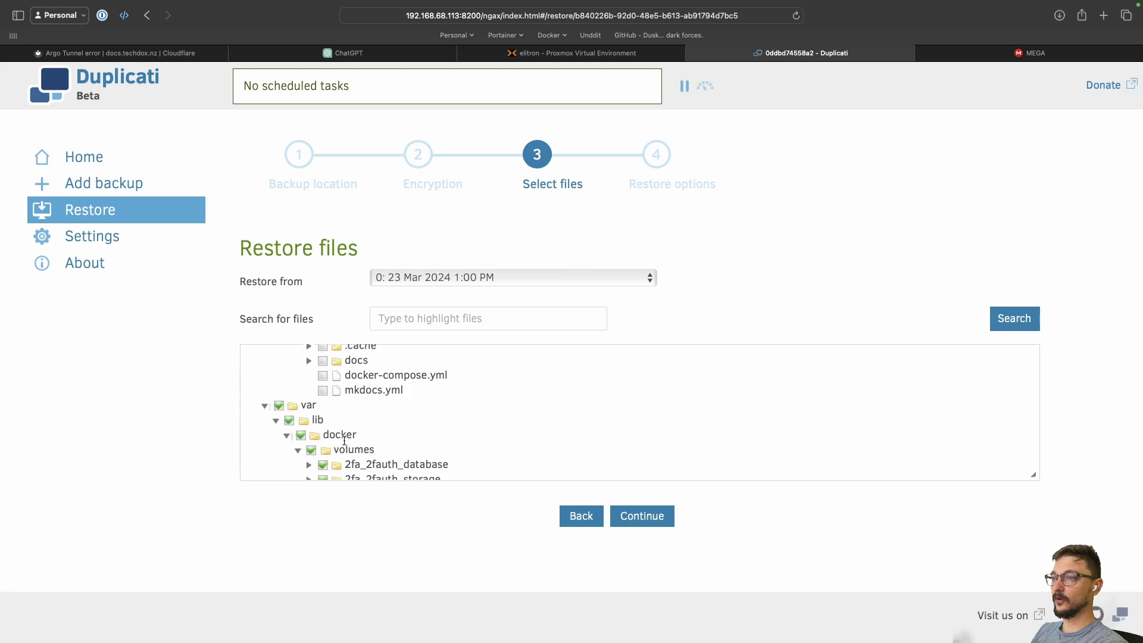
Tick home/techdox/docker so it restores with all its service subfolders
scroll(377, 430, up, 3)
scroll(378, 430, up, 10)
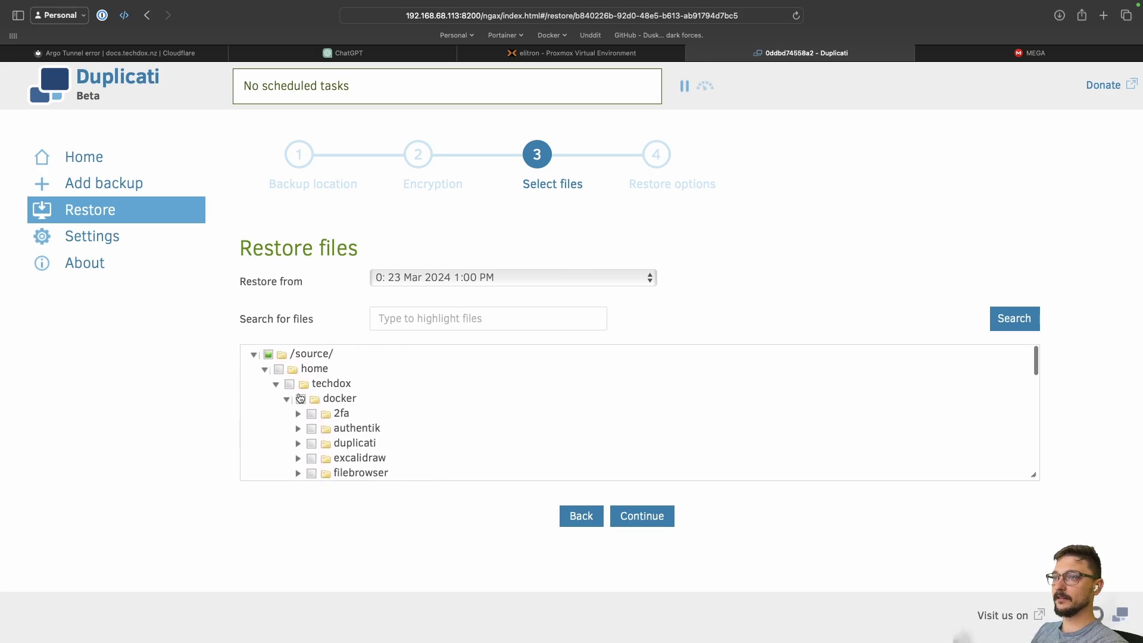
click(302, 399)
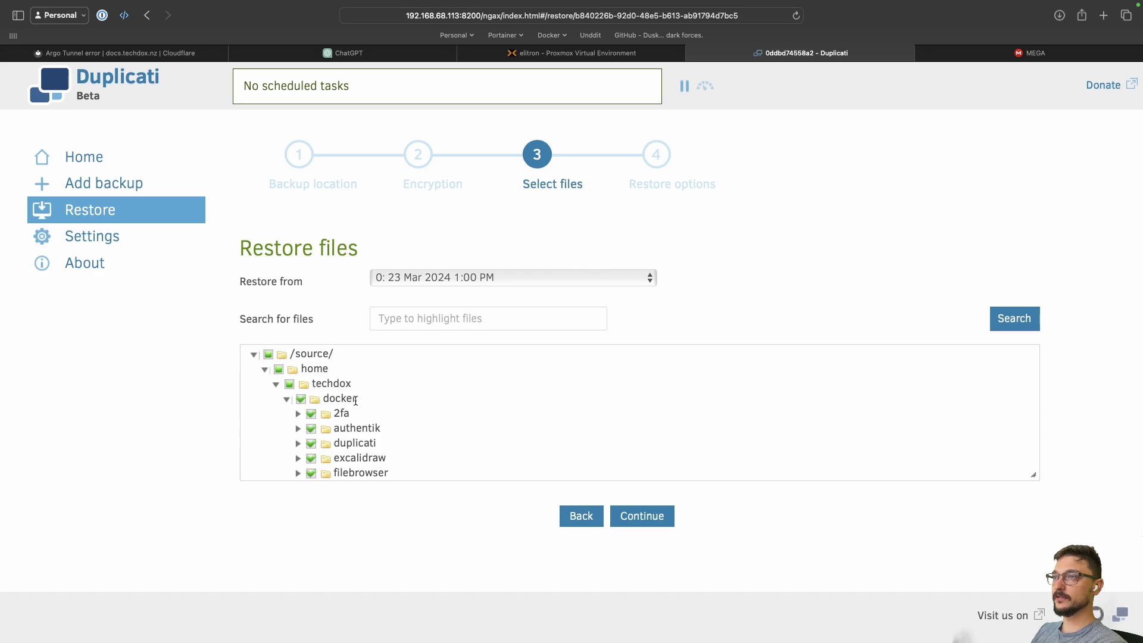
scroll(393, 405, down, 5)
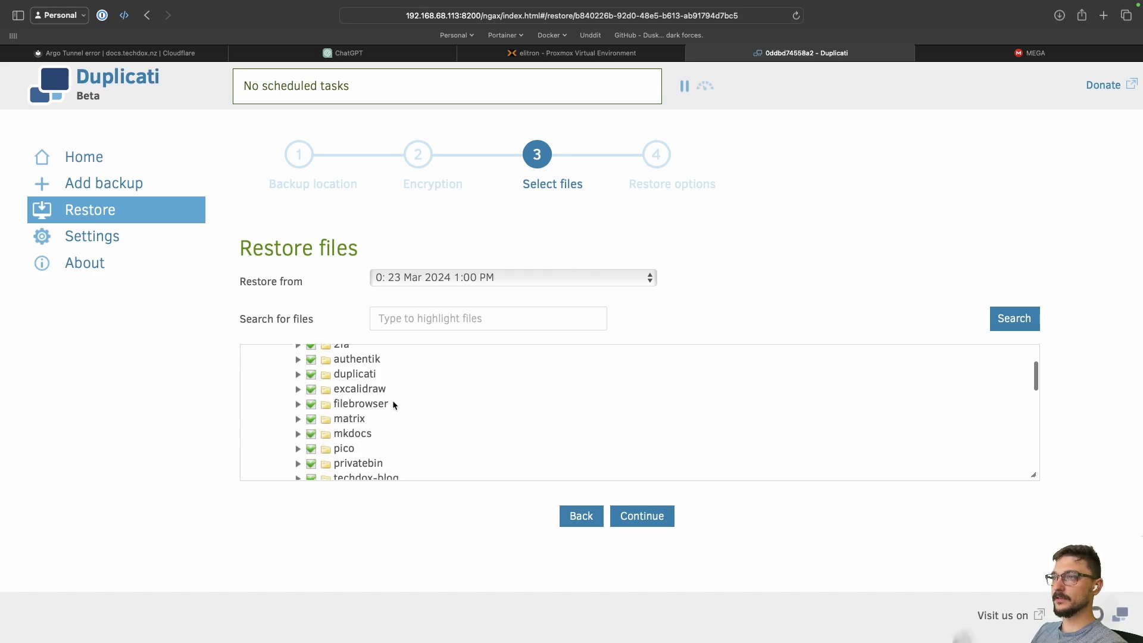
scroll(391, 400, up, 5)
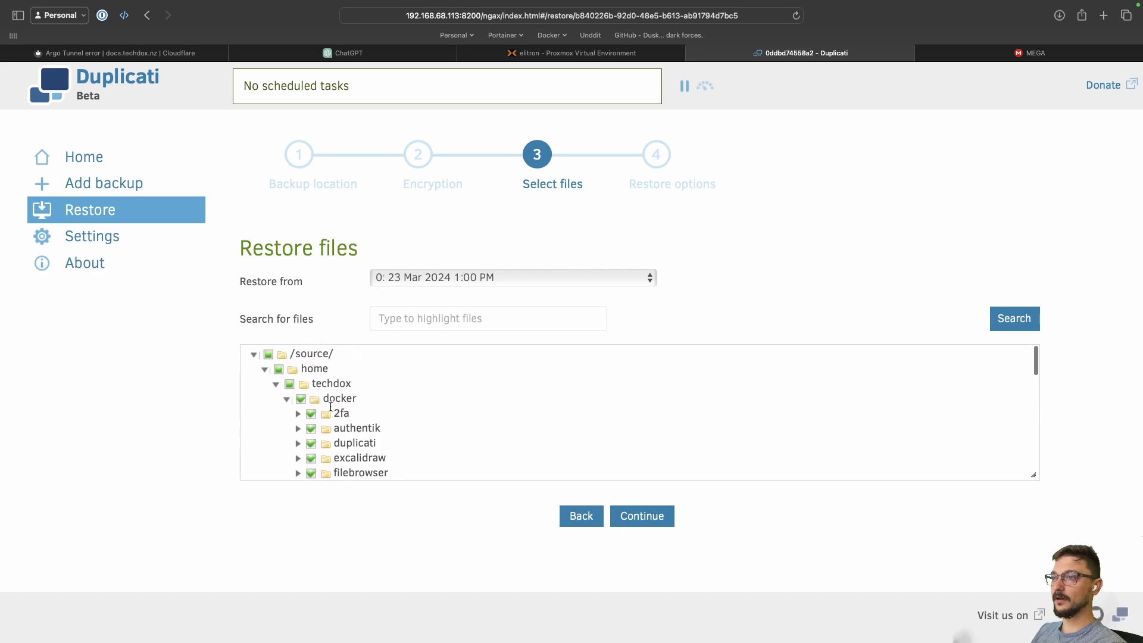
Keep Original location and Overwrite in the restore options, then start the restore
click(641, 514)
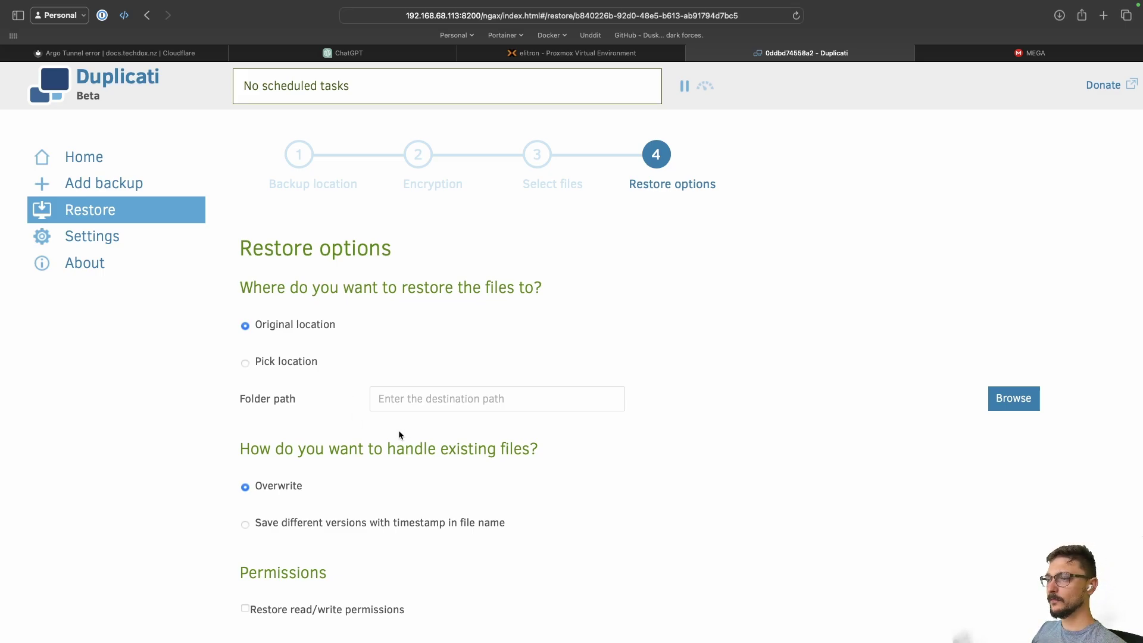
scroll(335, 365, down, 2)
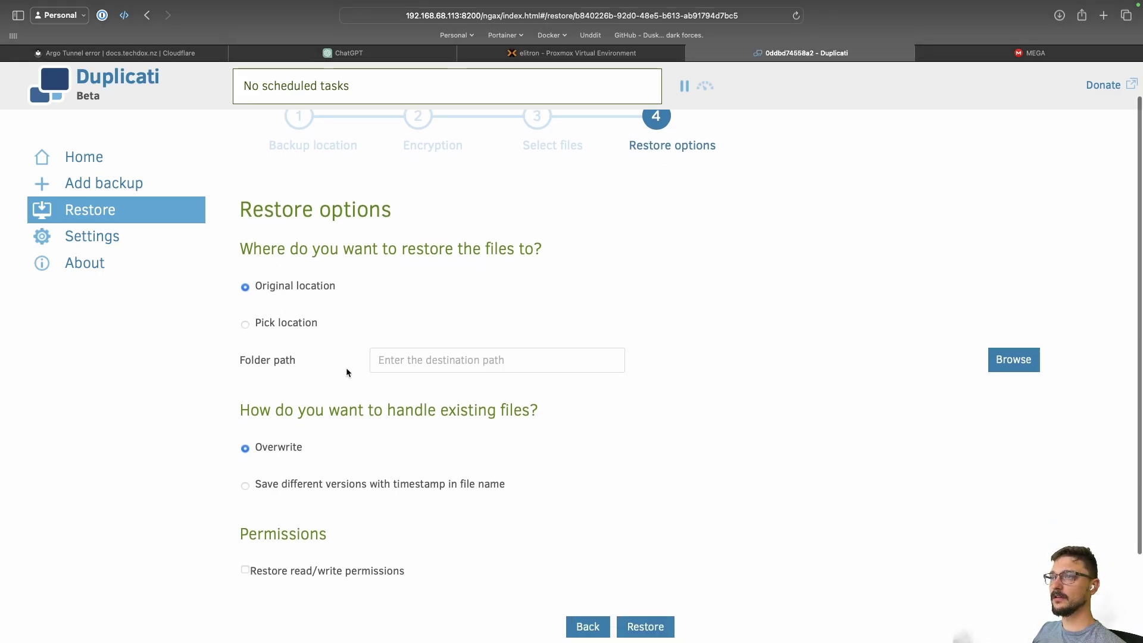
click(641, 545)
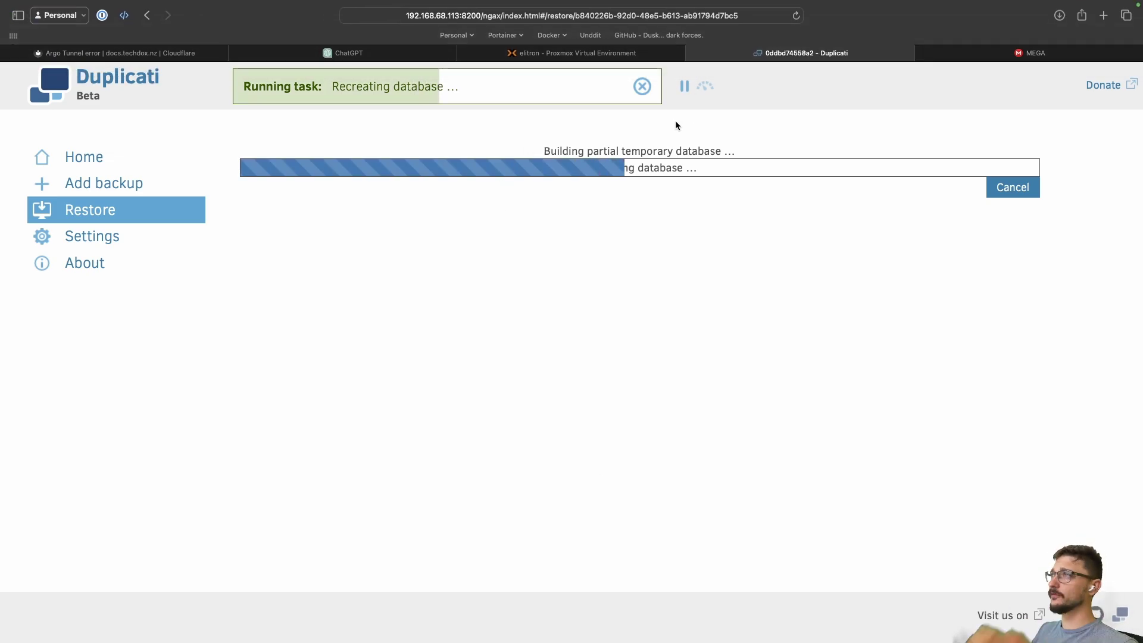
click(976, 55)
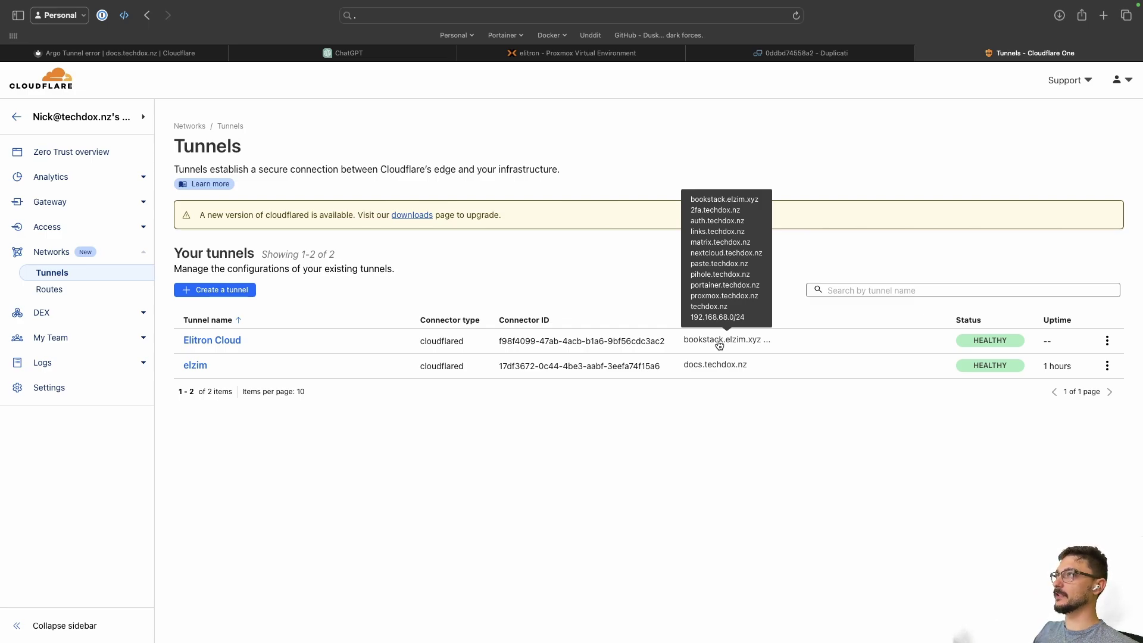
key(ctrl+shift+Tab)
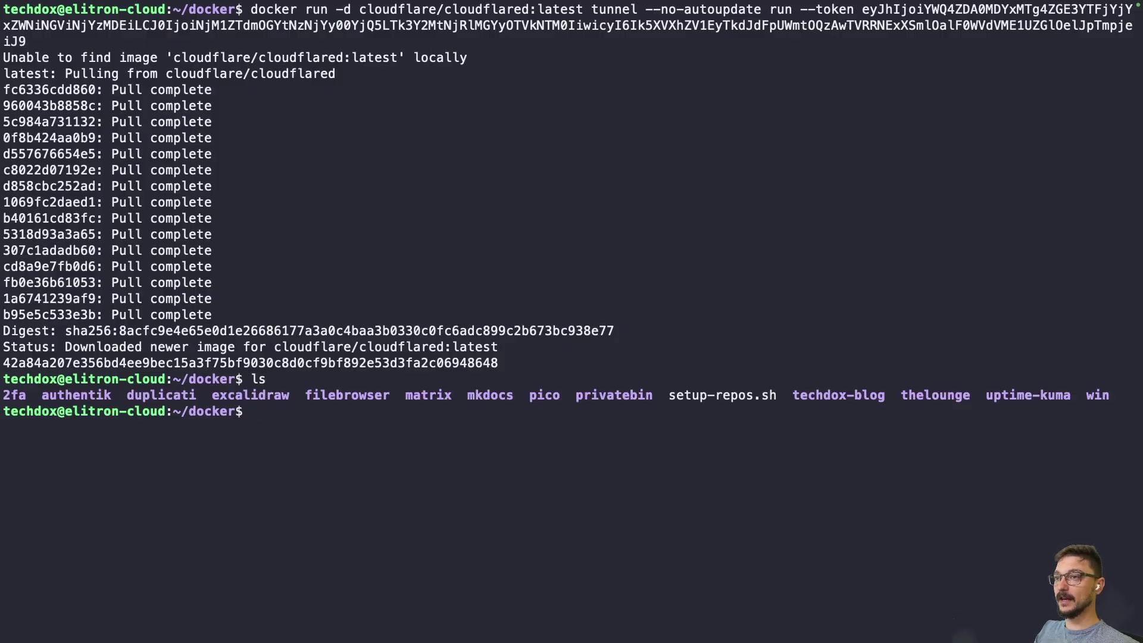
List the restored docker folders and change into the authentik folder
text(ls)
key(Return)
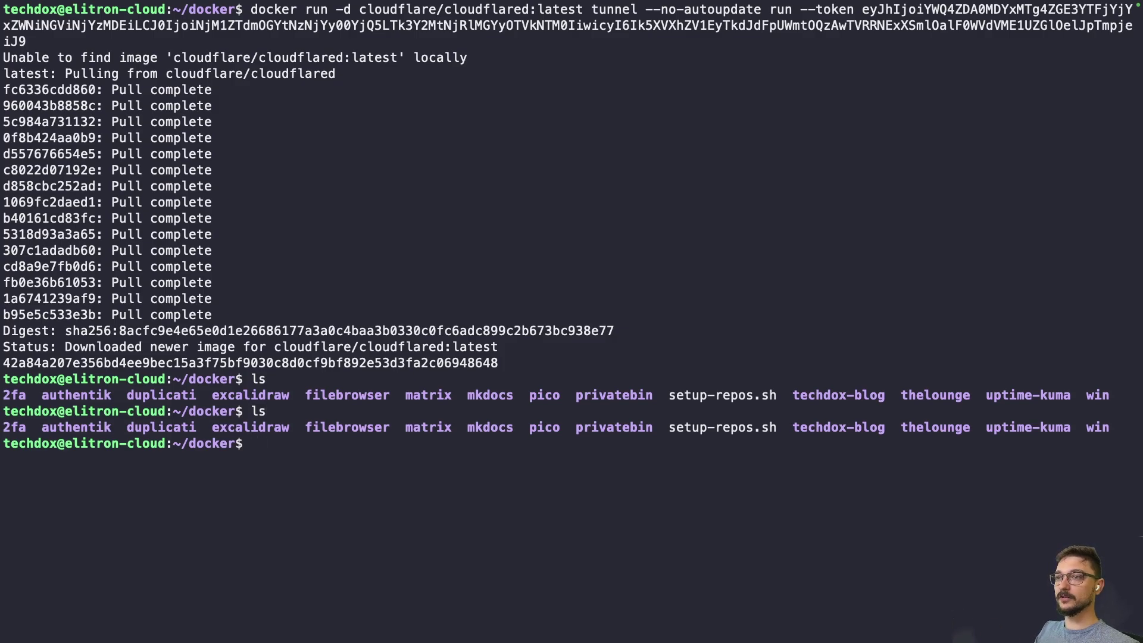
text(ls a)
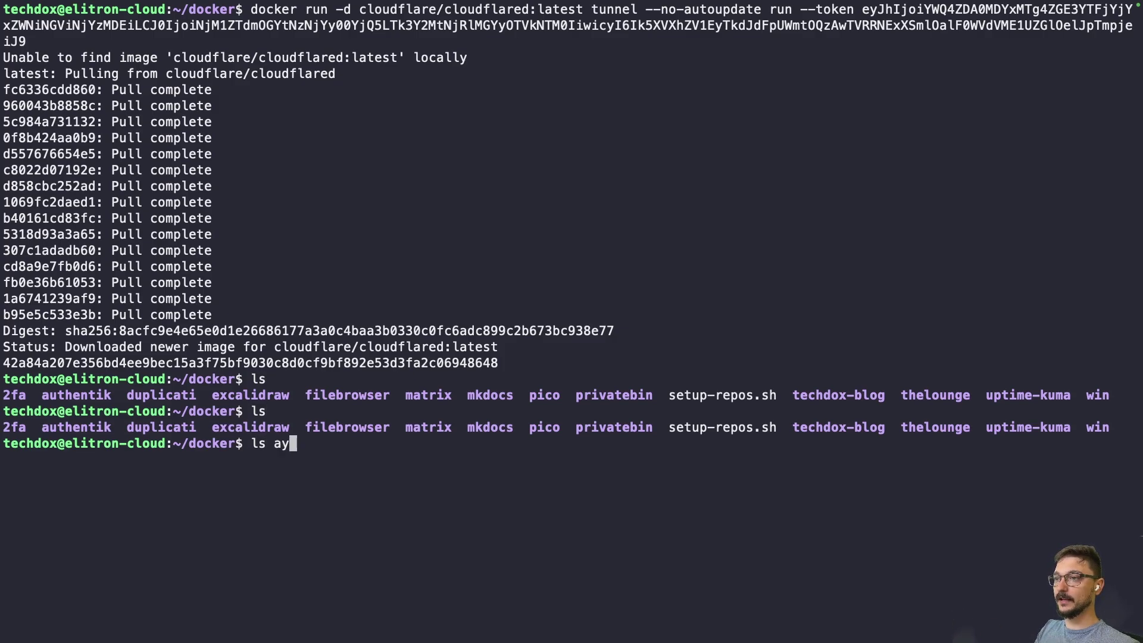
key(Tab)
key(Return)
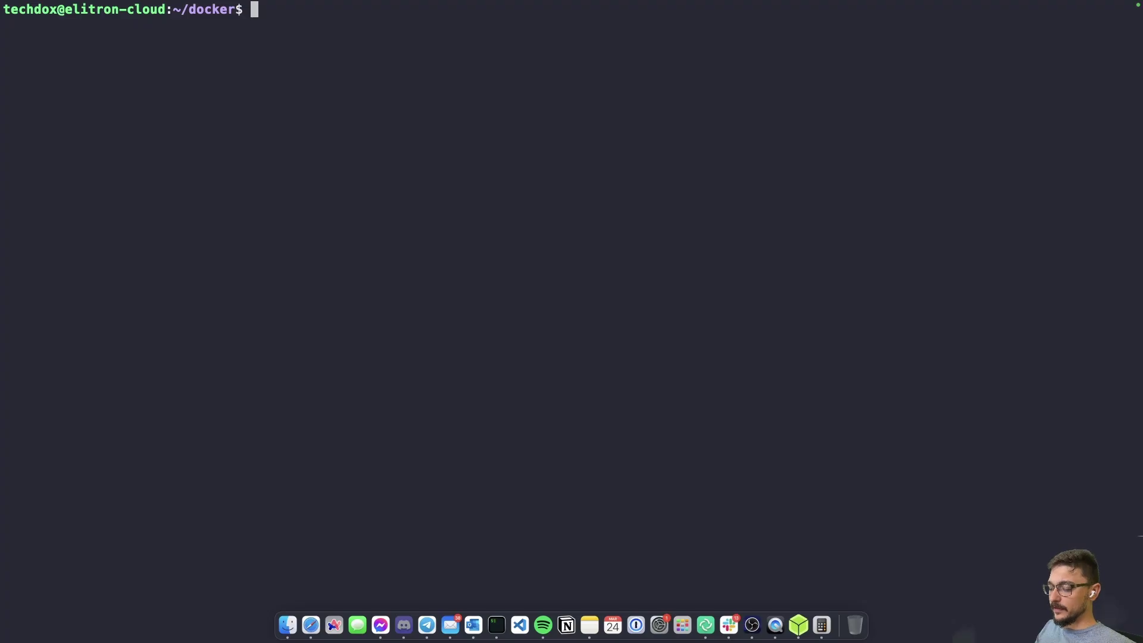
text(ls)
key(Return)
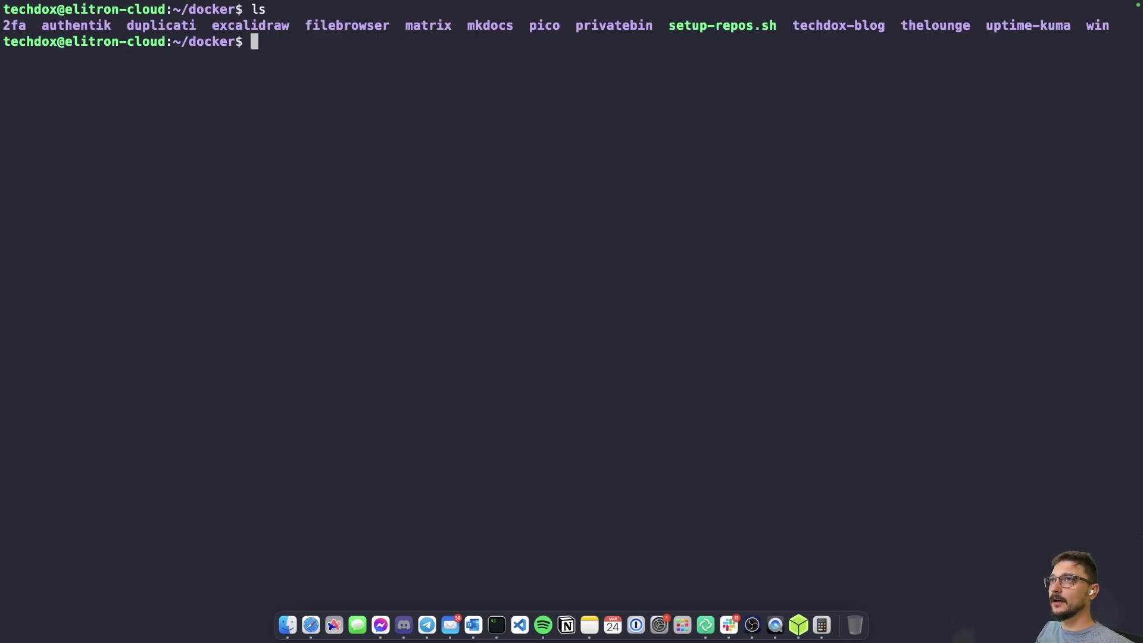
text(cd authentik/)
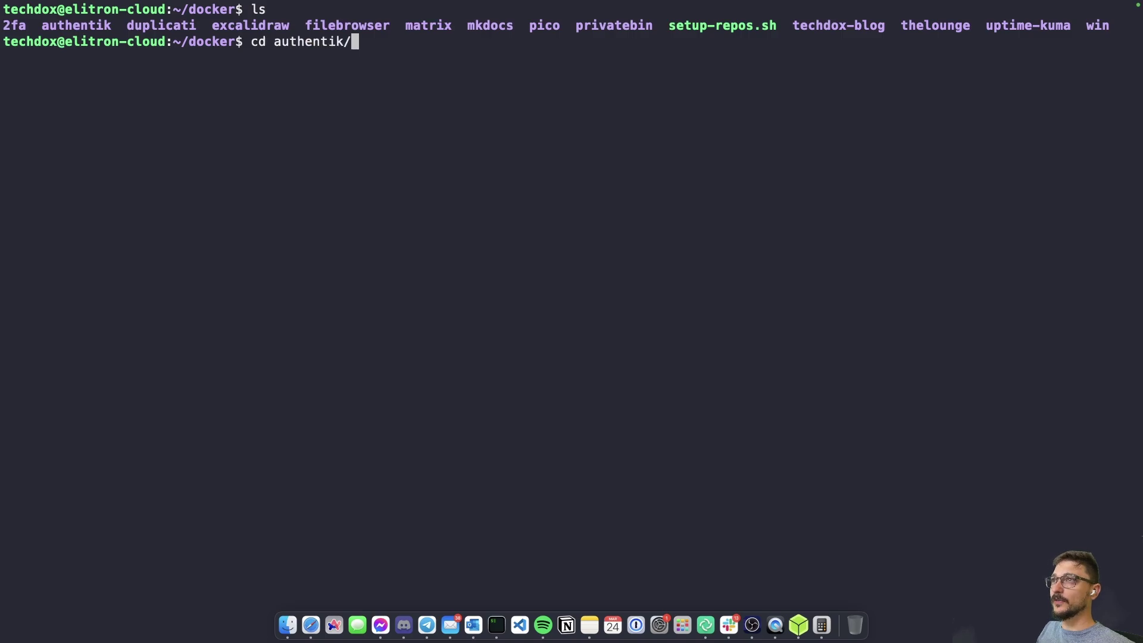
key(Return)
text(ls)
key(Return)
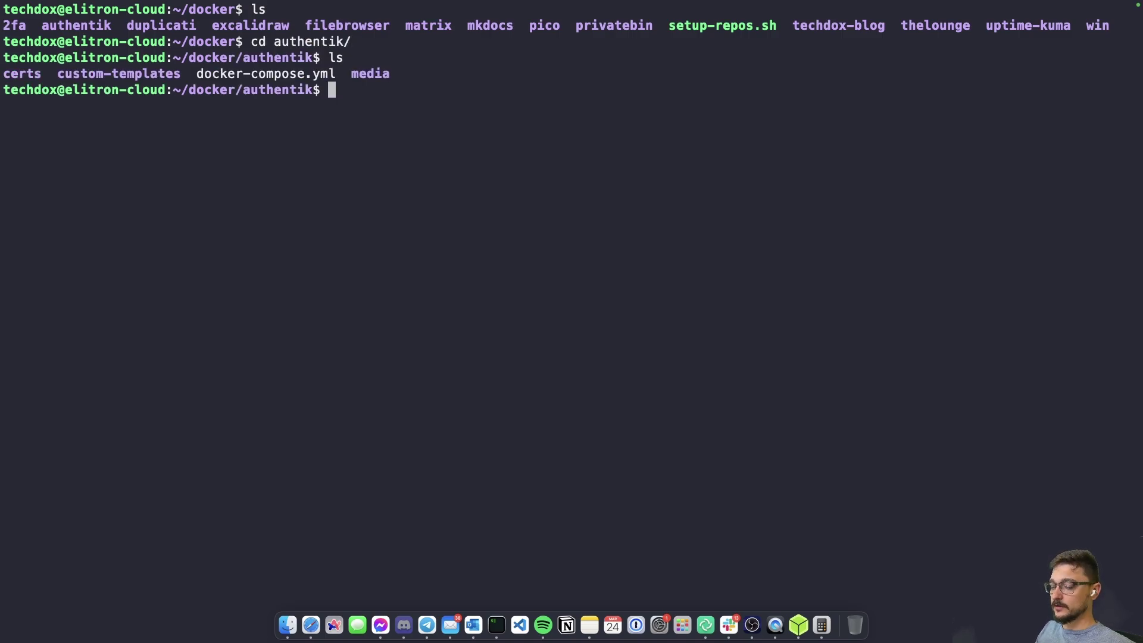
Start the authentik stack in the background with docker compose up -d
text(docker compose )
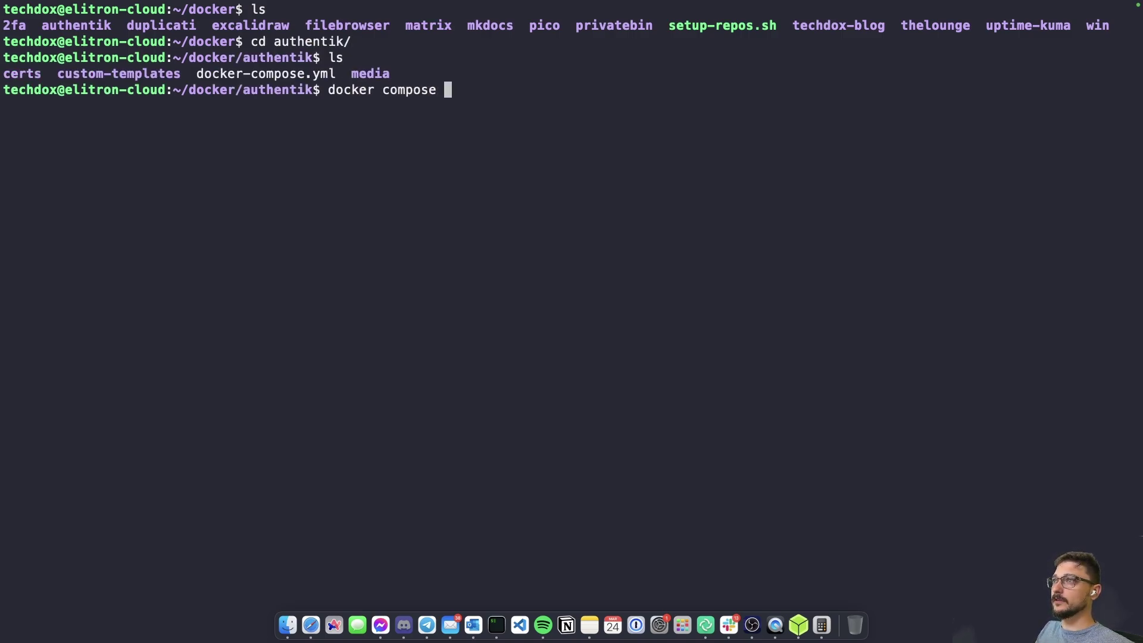
text(up -d)
key(Return)
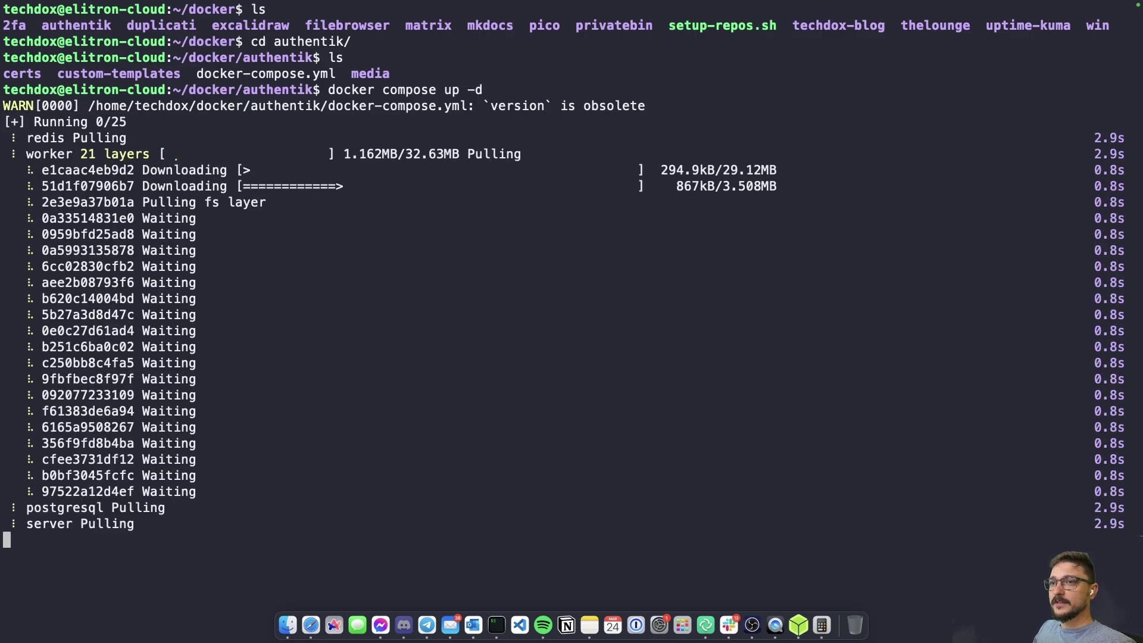
key(super+Tab)
key(super+l)
Open auth.techdox.nz, log out, and sign back in with the saved credentials
text(au)
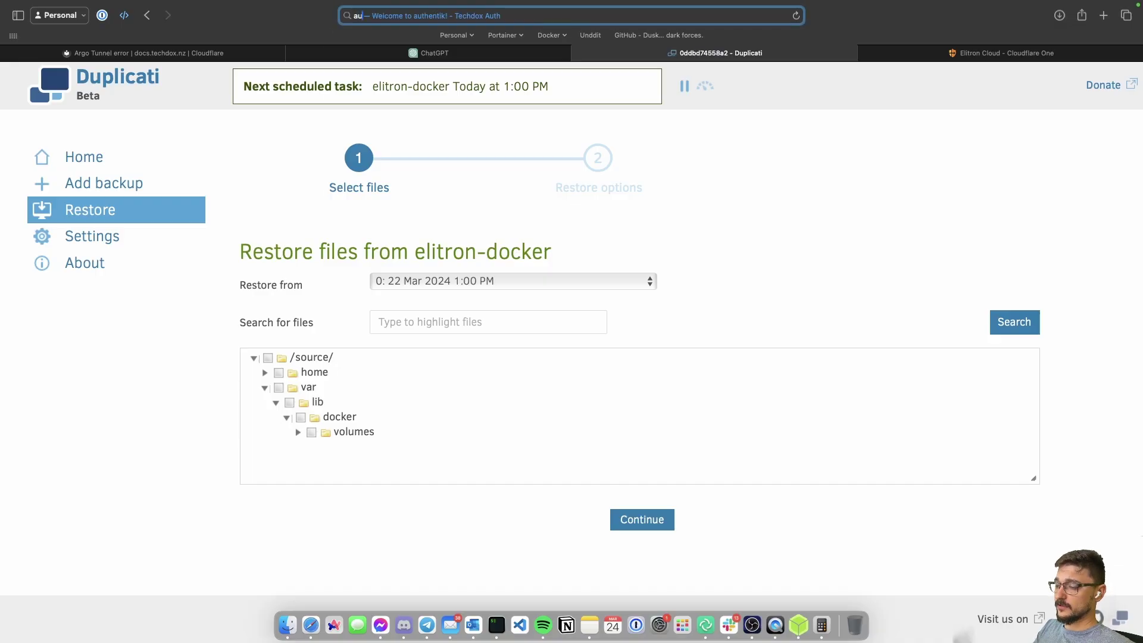
text(th)
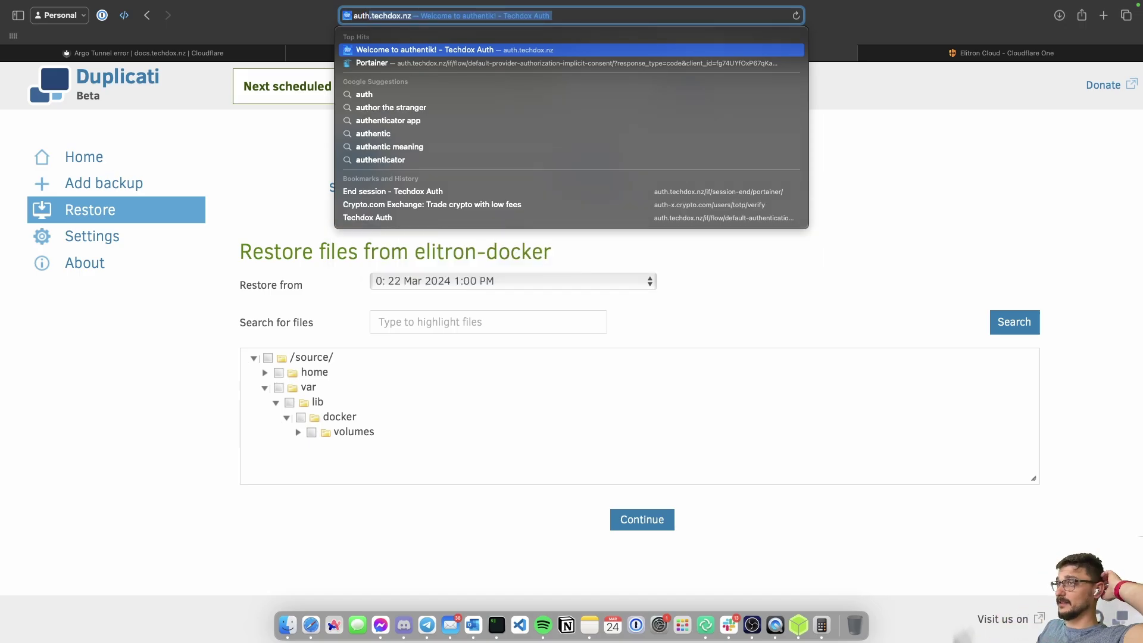
key(Return)
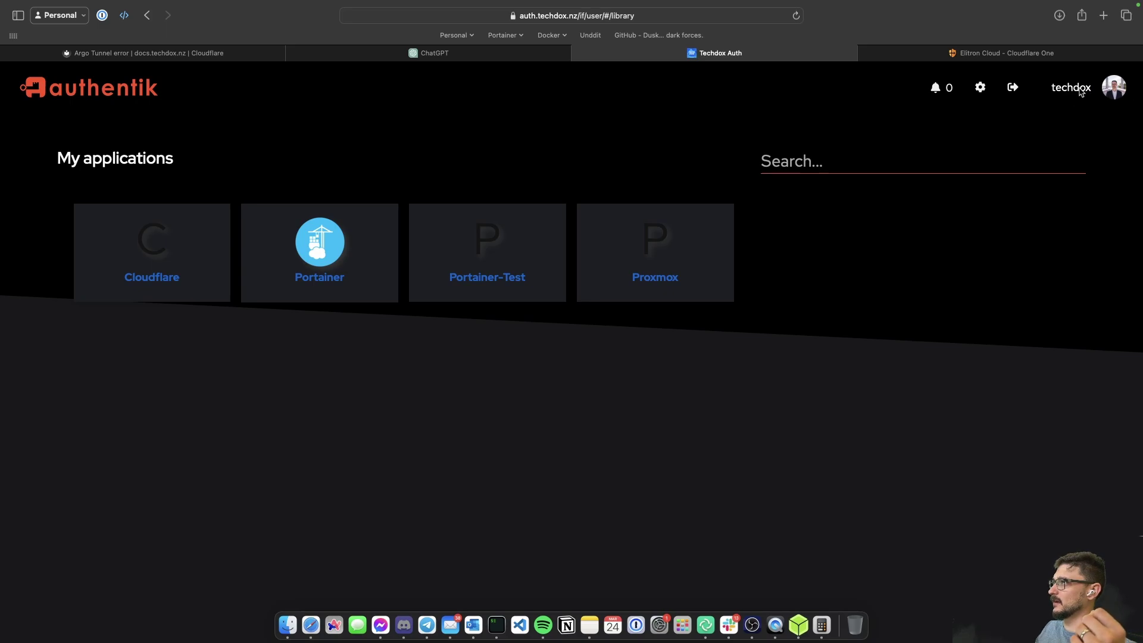
click(1013, 87)
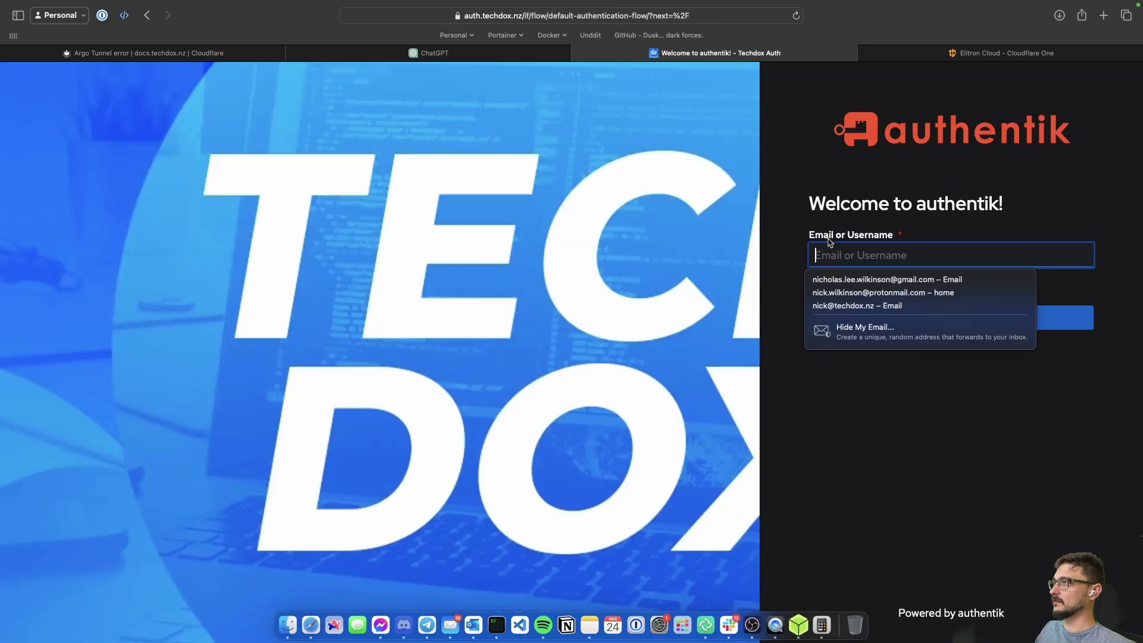
key(super+backslash)
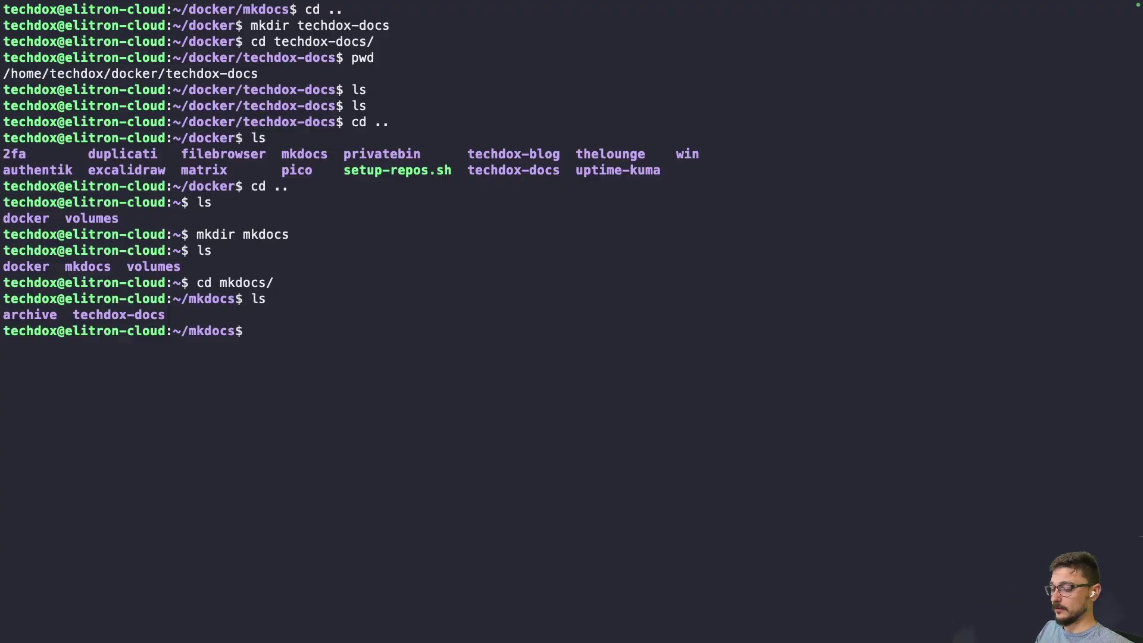
Clear the terminal and list the restored mkdocs folder contents
text(clear)
key(Return)
text(;s)
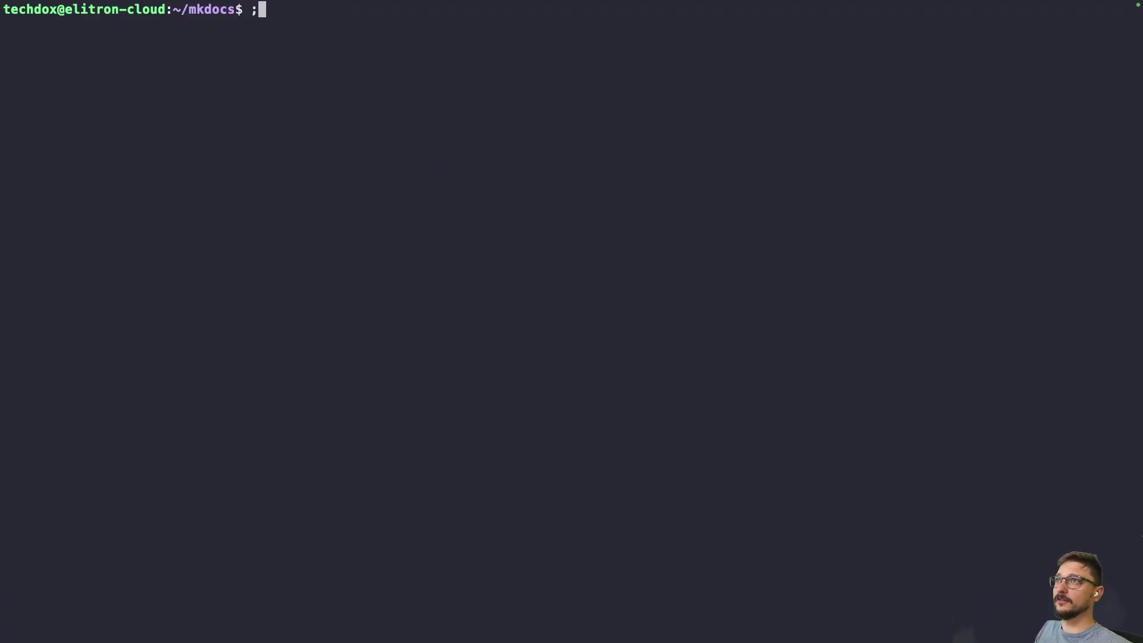
key(Return)
text(ar)
key(Return)
text(ls)
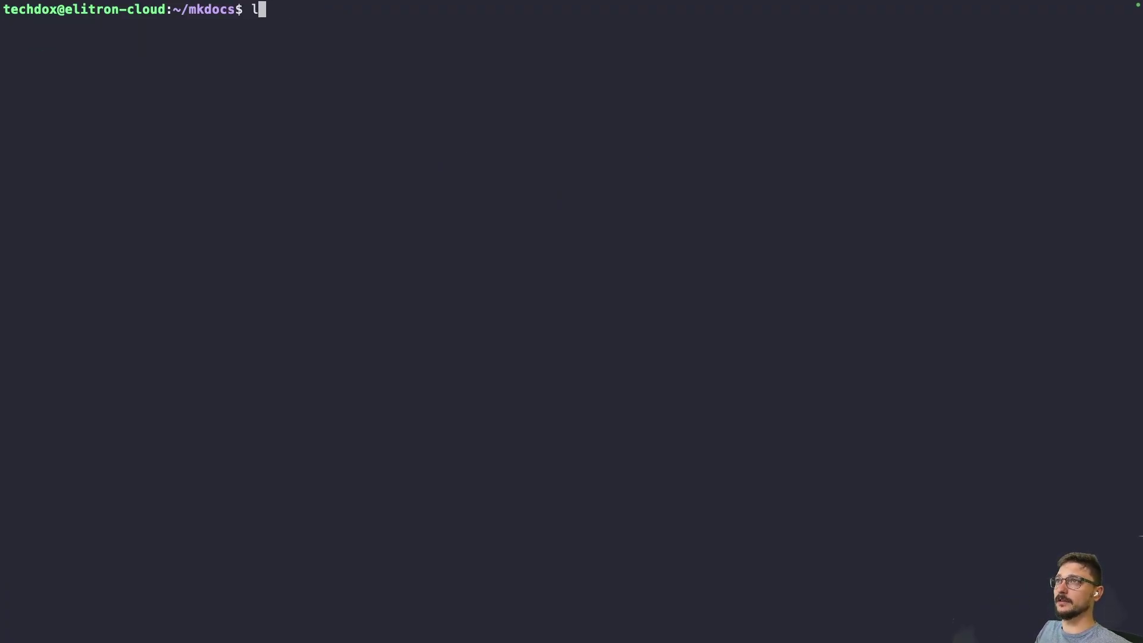
key(Return)
Enter techdox-docs and list it until docker-compose.yml is present
text(cd tec)
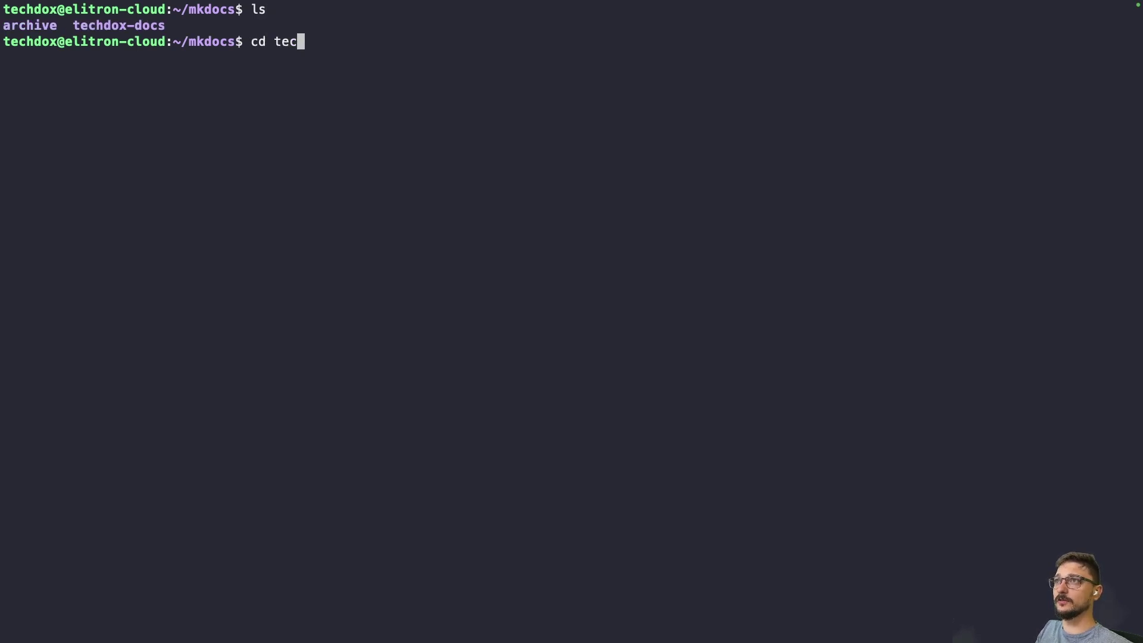
key(Tab)
key(Return)
text(ls)
key(Return)
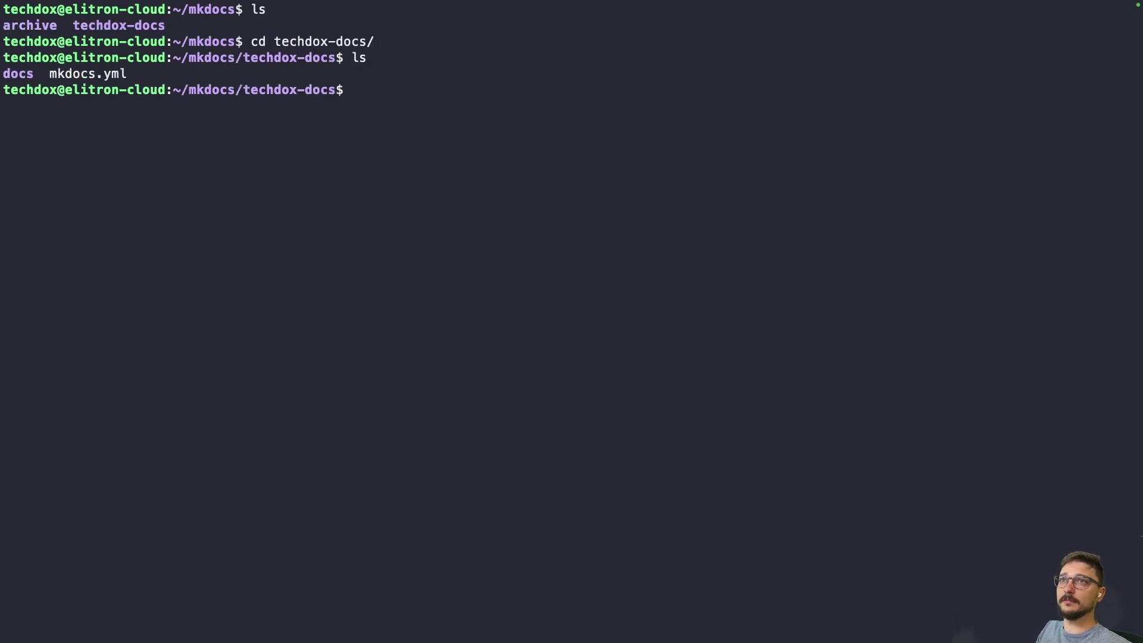
text(ls)
key(Return)
text(ls)
key(Return)
Check docker-compose.yml in nano for the 8005:8000 port mapping, then view restore progress
text(nano doc)
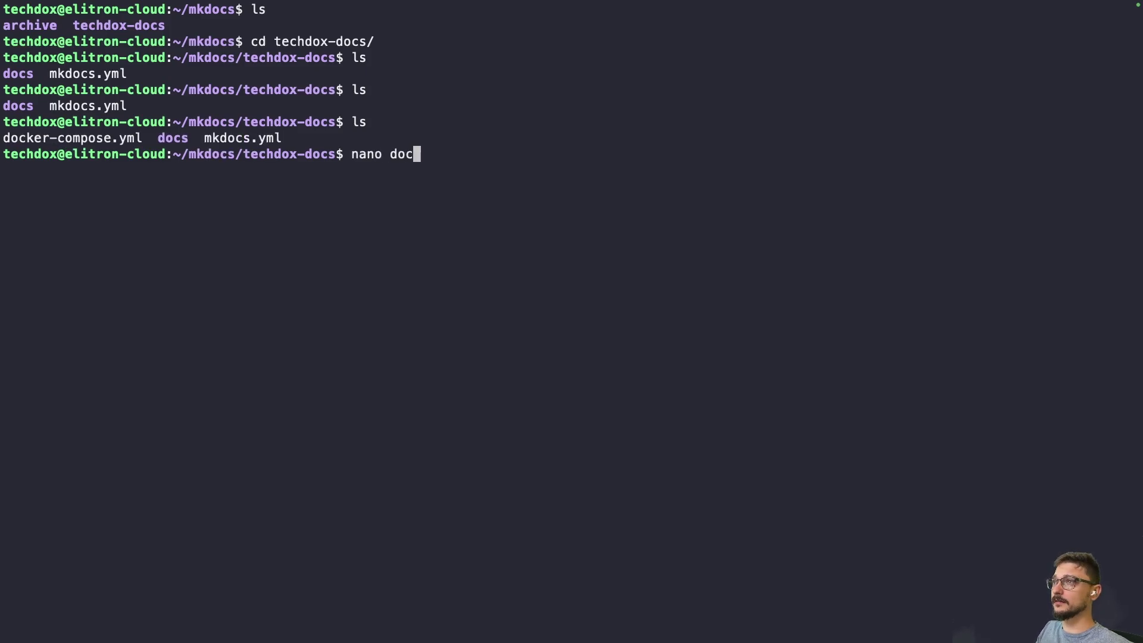
key(BackSpace)
text(ck)
key(Tab)
key(Return)
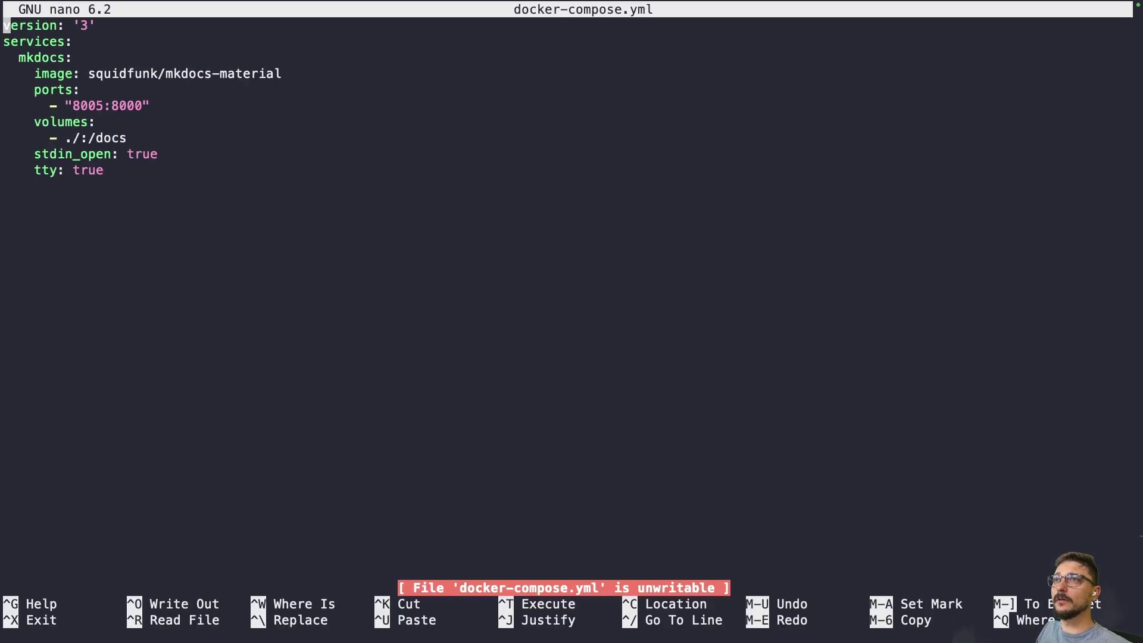
key(Down)
key(Down)
key(Down)
key(Down)
key(Down)
key(Down)
key(Down)
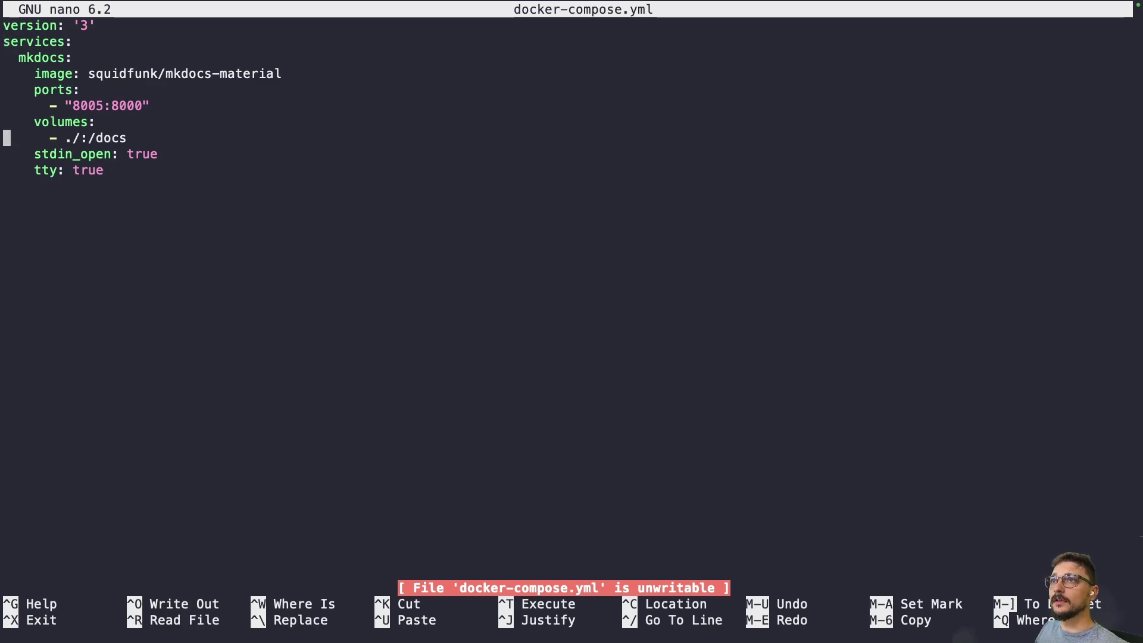
key(ctrl+x)
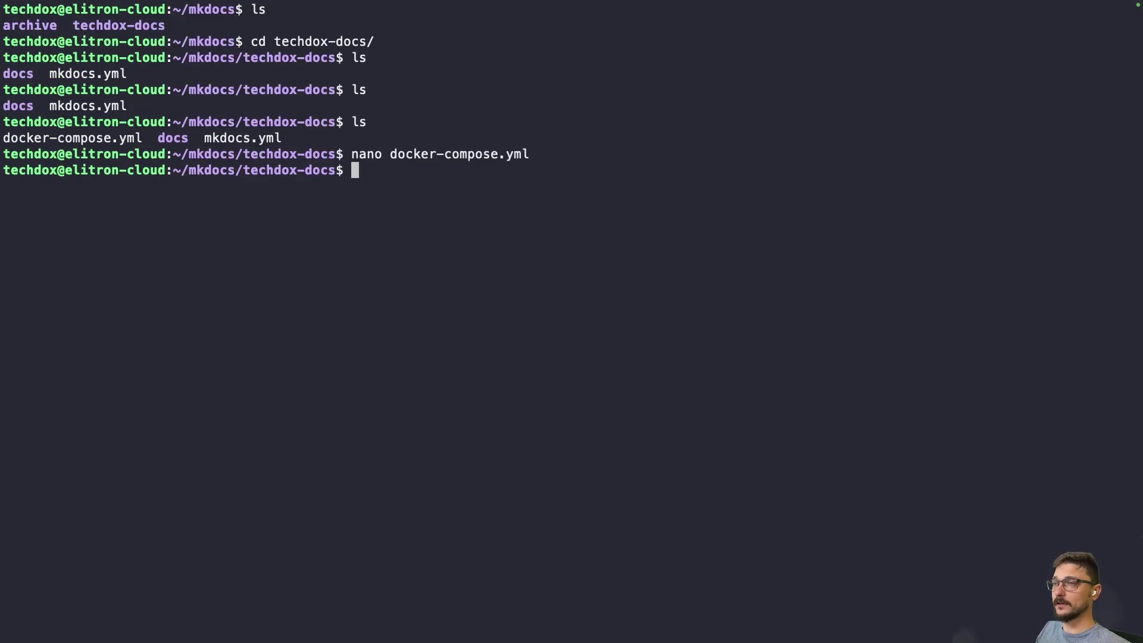
key(ctrl+Left)
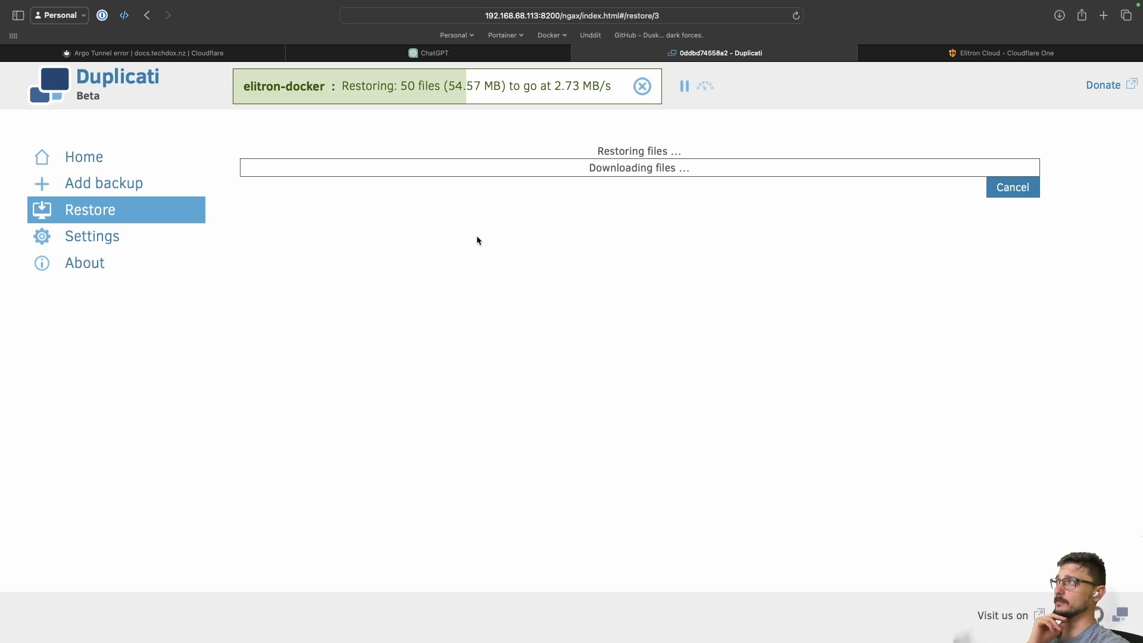
List techdox-docs and its docs folder, then start mkdocs with docker compose up -d
key(ctrl+Right)
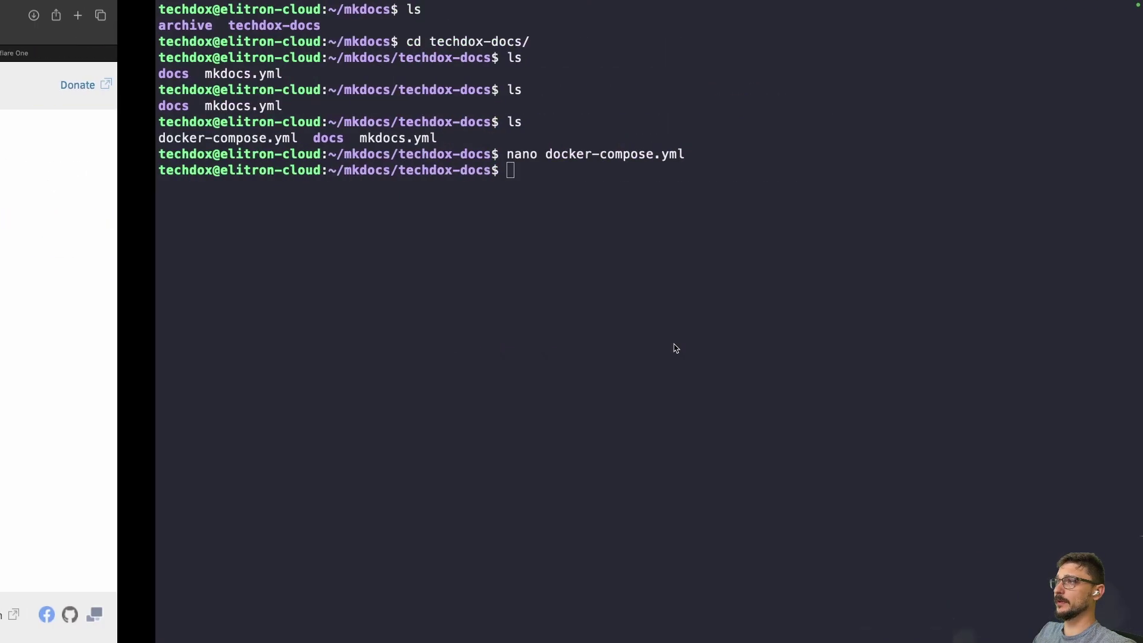
text(ls)
key(Return)
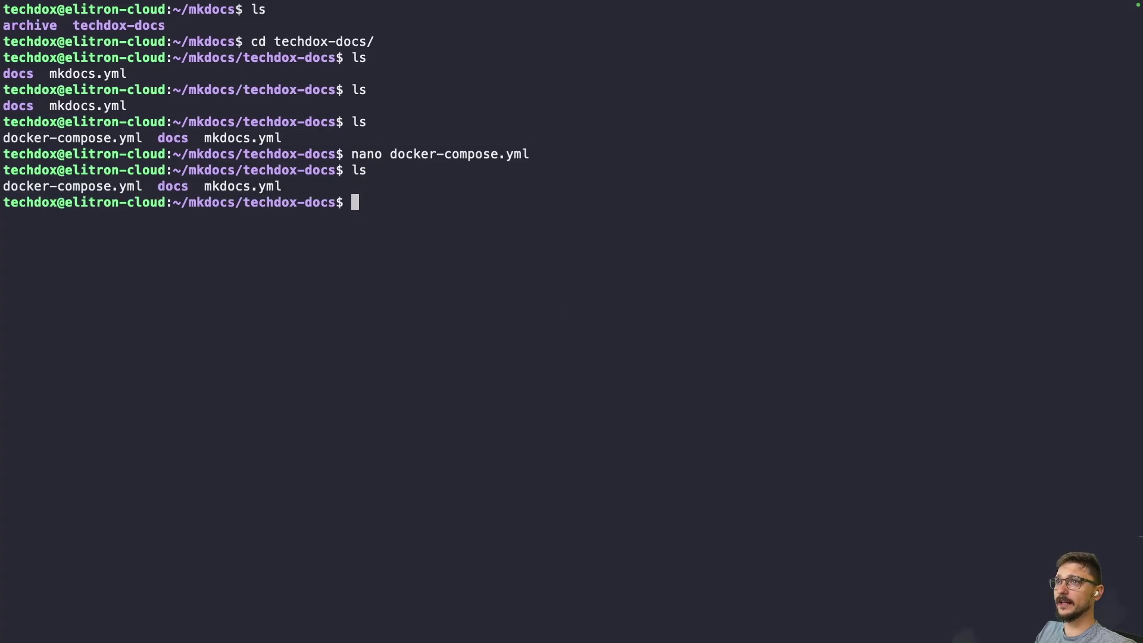
text(ls do)
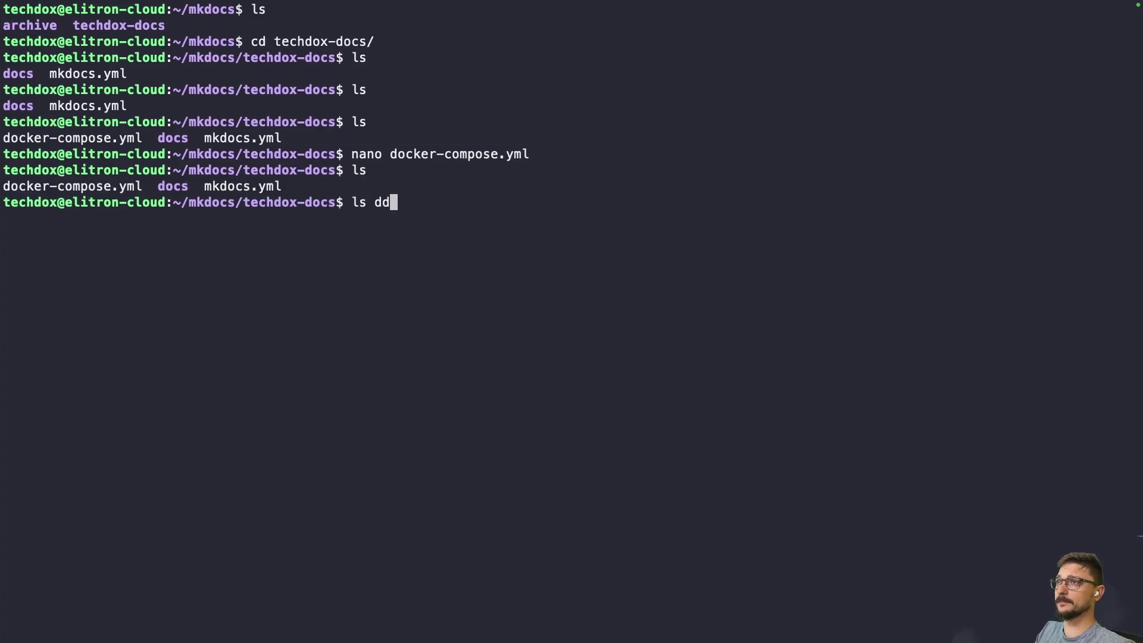
key(Tab)
key(Return)
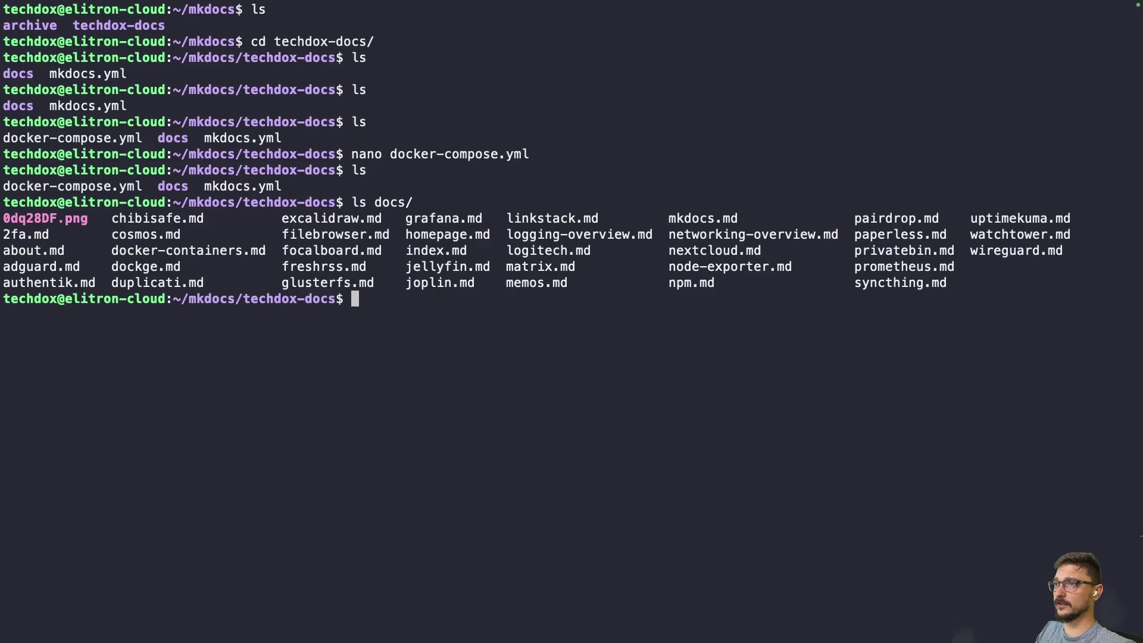
text(docker compose up )
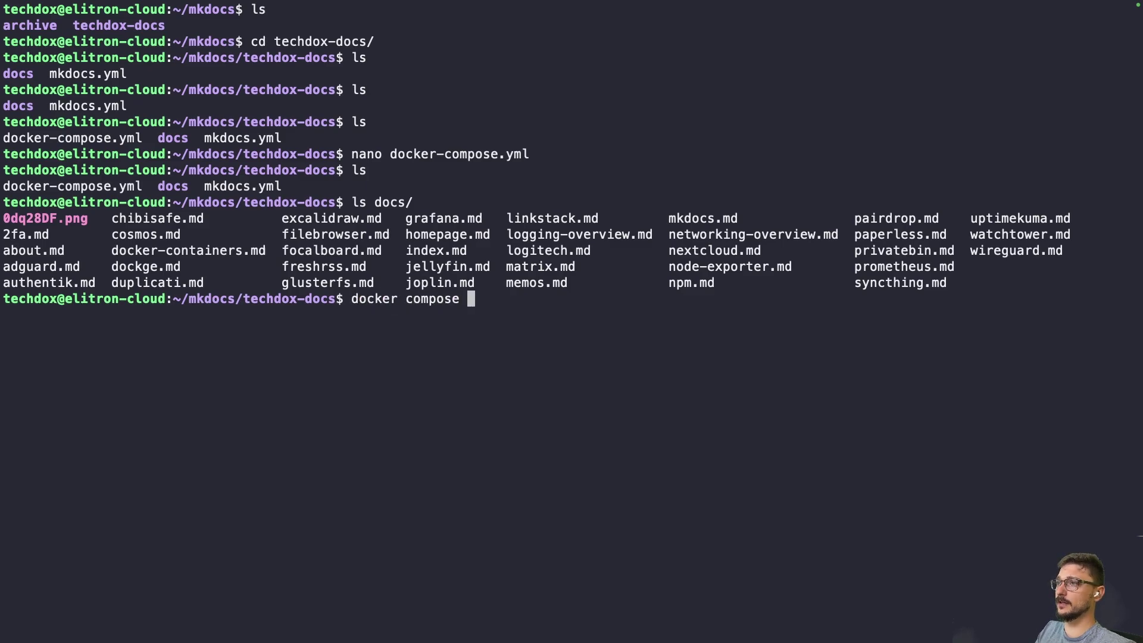
text(-d)
key(Return)
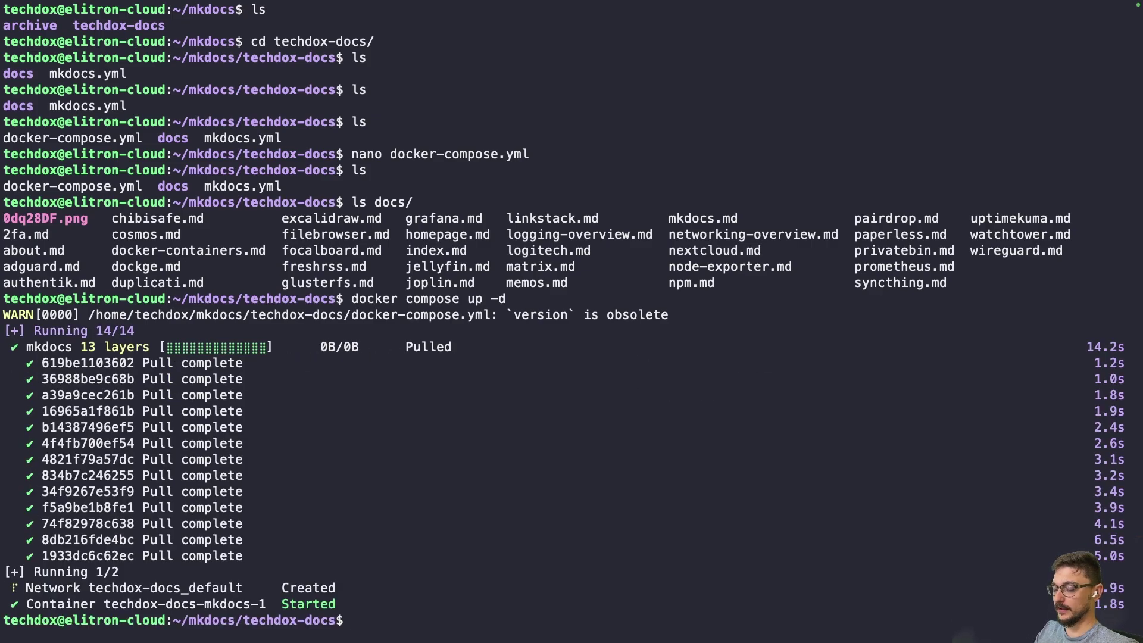
Reopen docker-compose.yml in nano to recheck the port mapping
text(nano doc)
key(BackSpace)
key(BackSpace)
key(BackSpace)
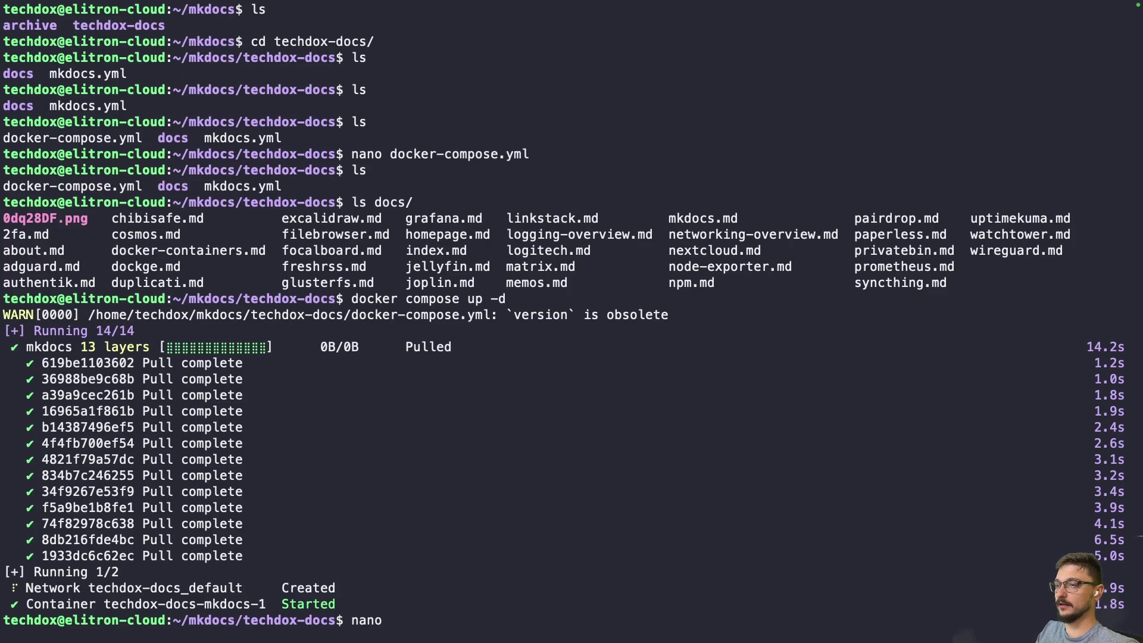
text(dock)
key(Tab)
key(Return)
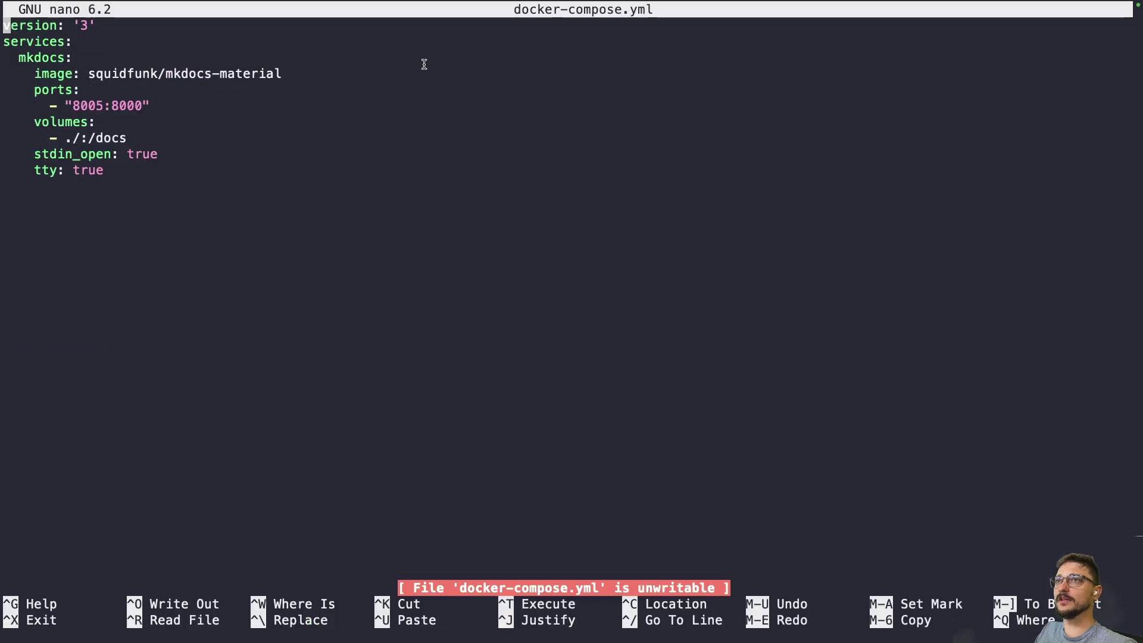
key(ctrl+Right)
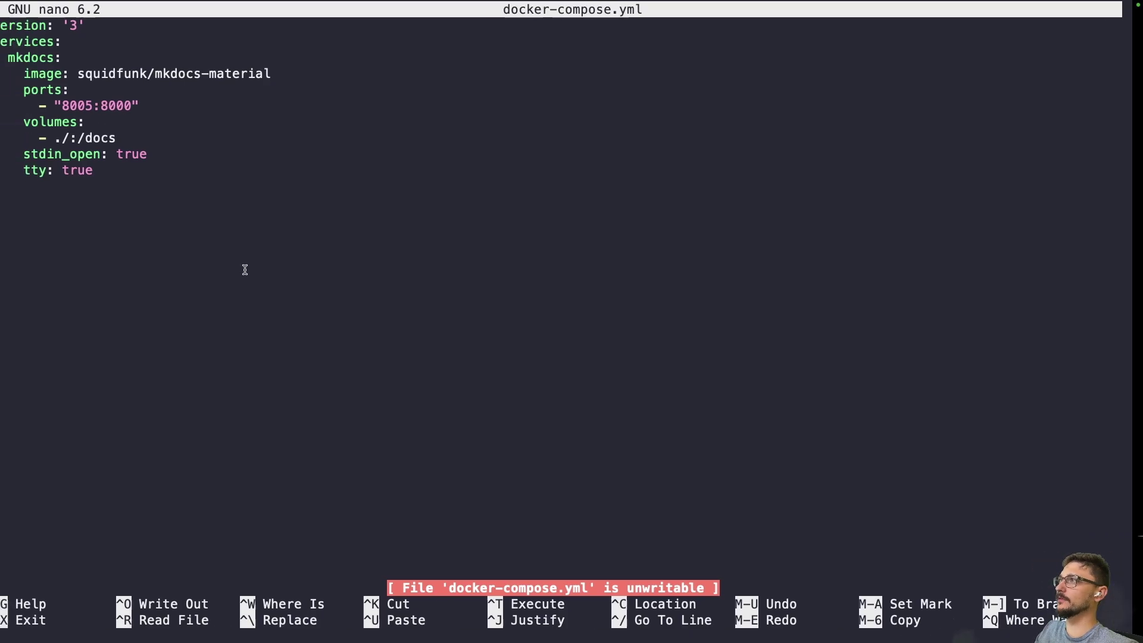
Load Techdox Docs at 192.168.68.113:8005, accept cookies and expand Docker Containers
click(413, 16)
text(192.168.68.113:8005)
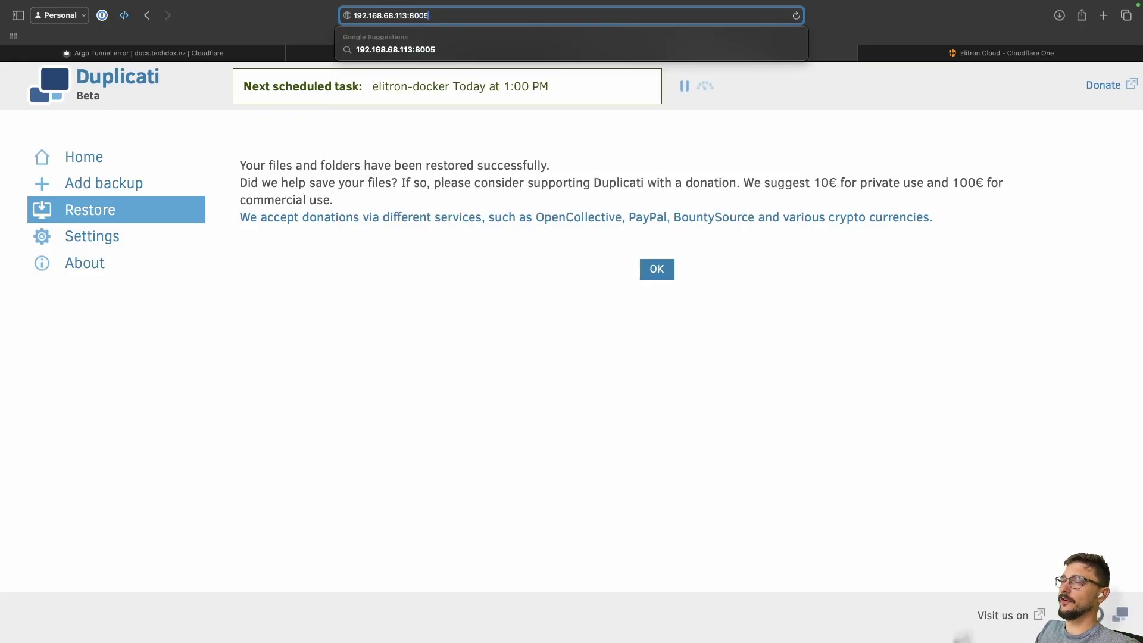
key(Return)
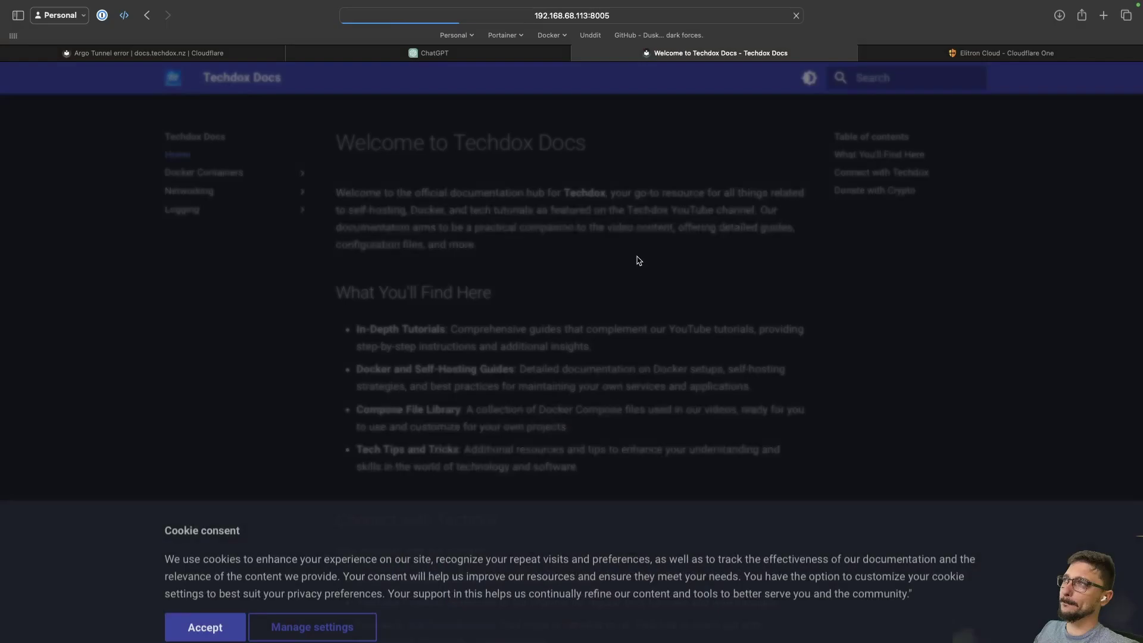
click(200, 603)
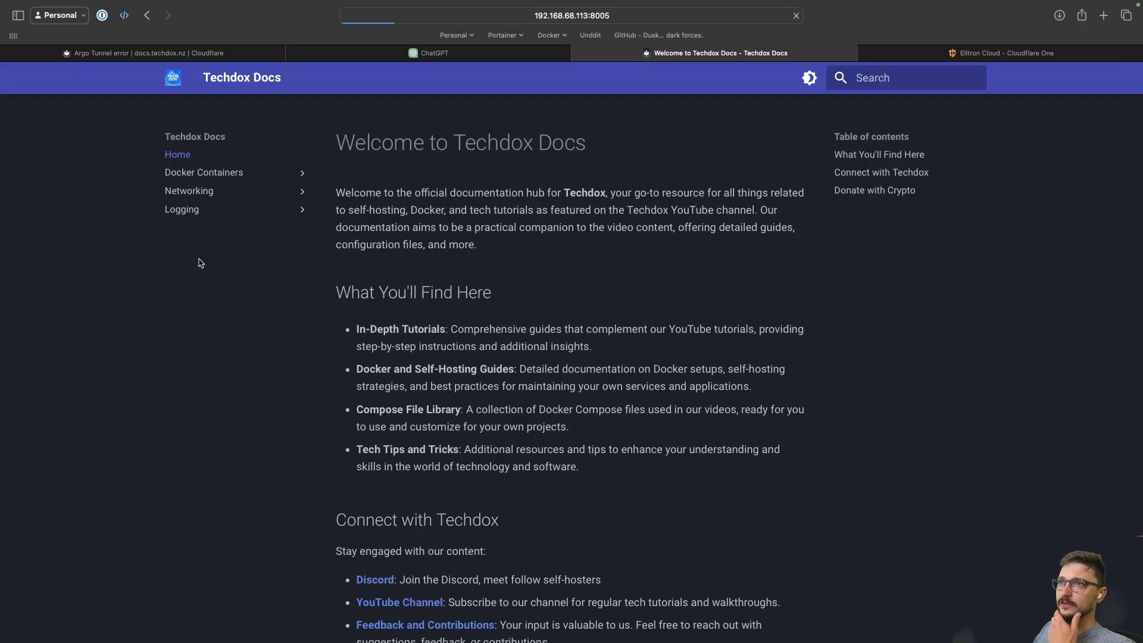
click(215, 172)
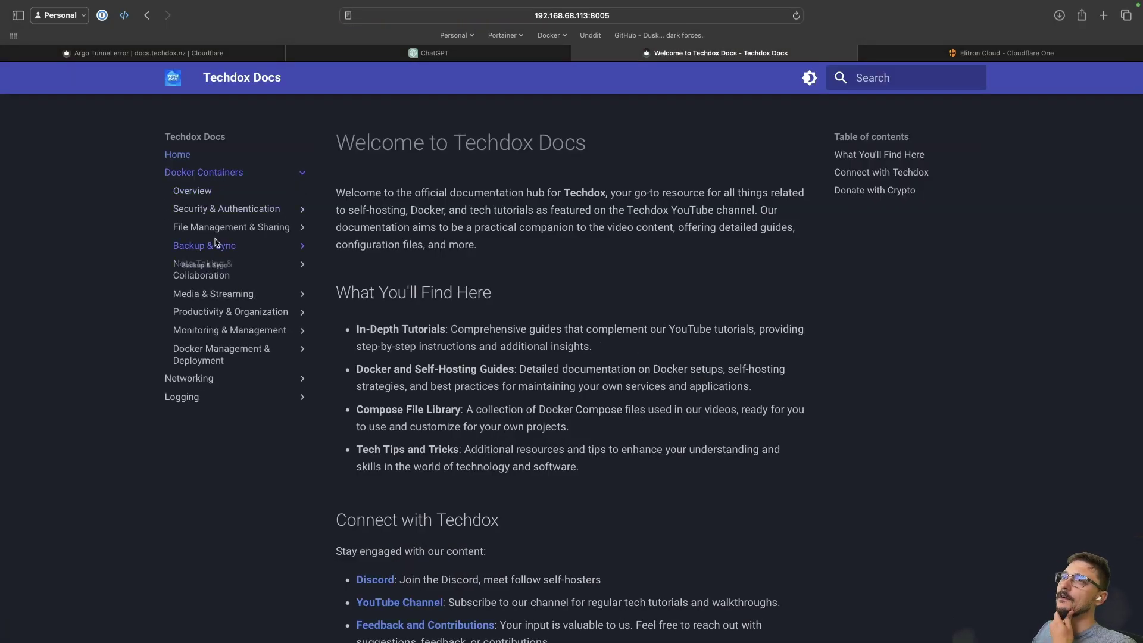
click(222, 354)
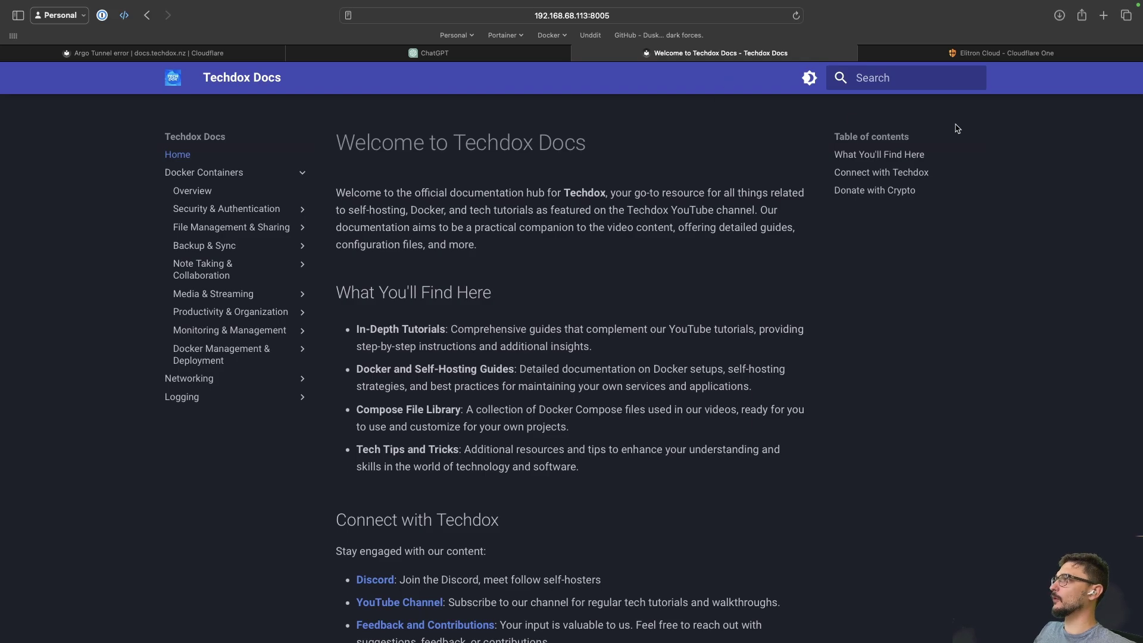
click(976, 53)
Delete the docs.techdox.nz public hostname from the elzim tunnel
scroll(554, 299, down, 1)
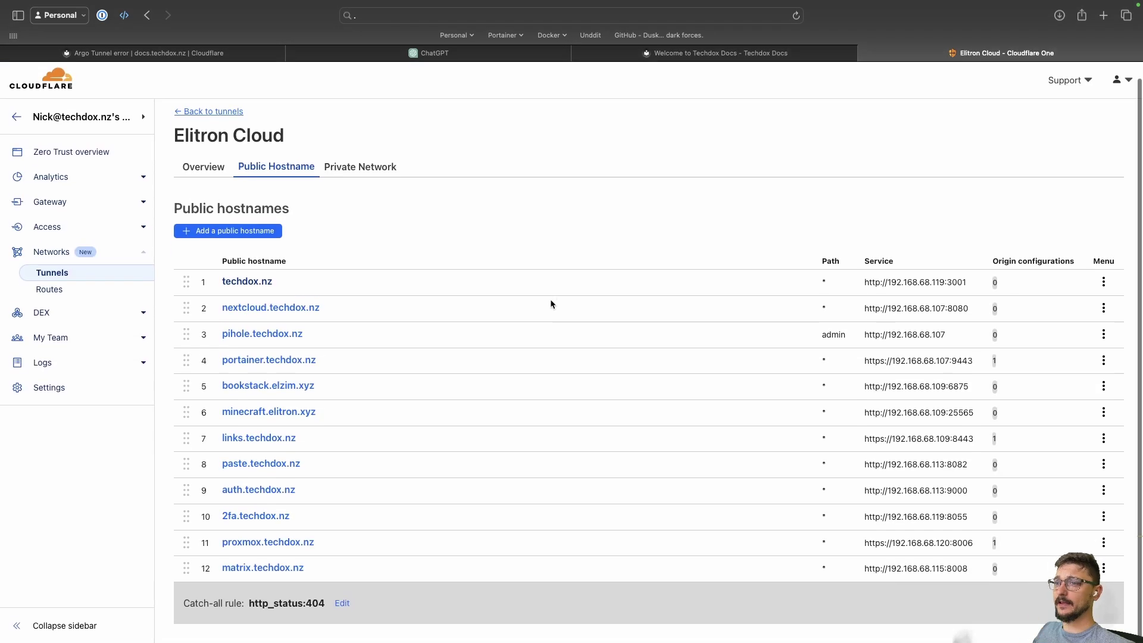
key(super+bracketleft)
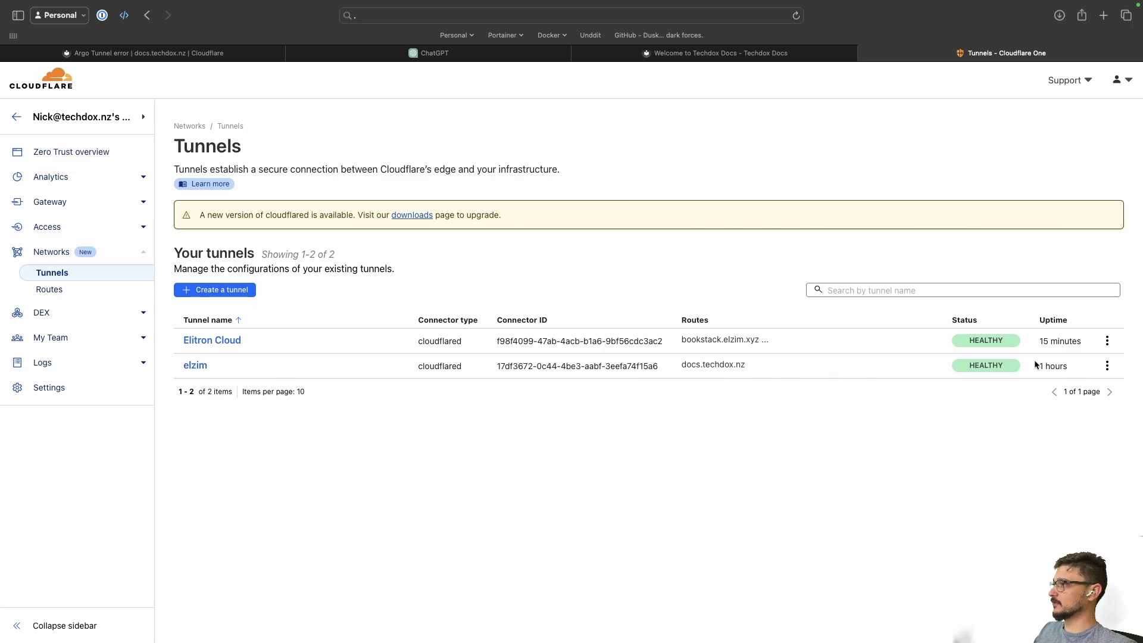
click(395, 367)
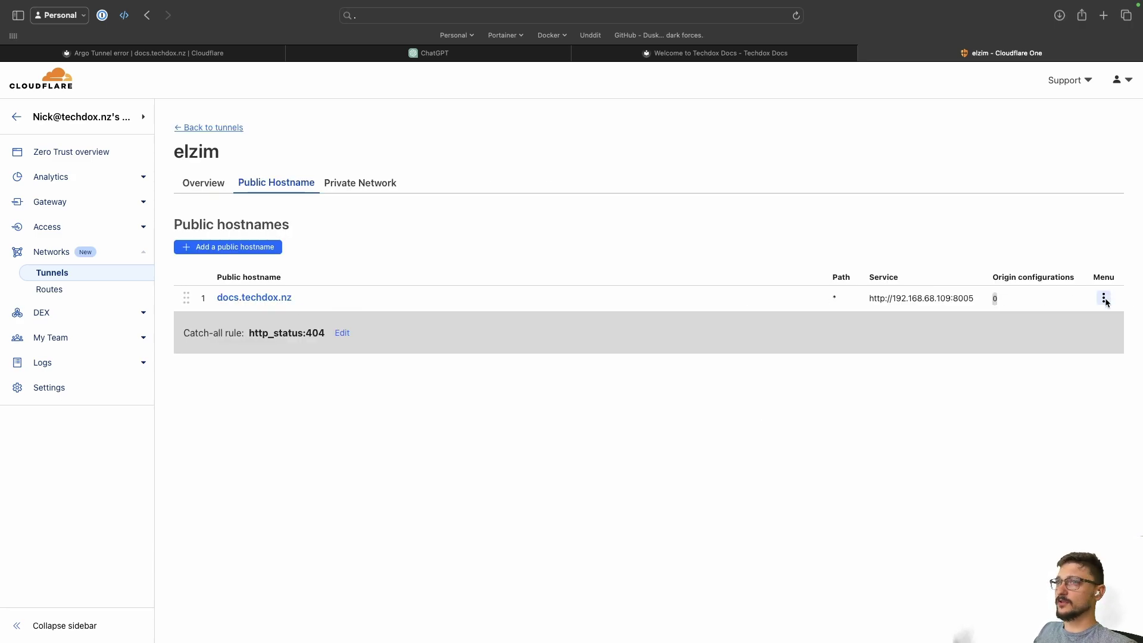
click(1103, 300)
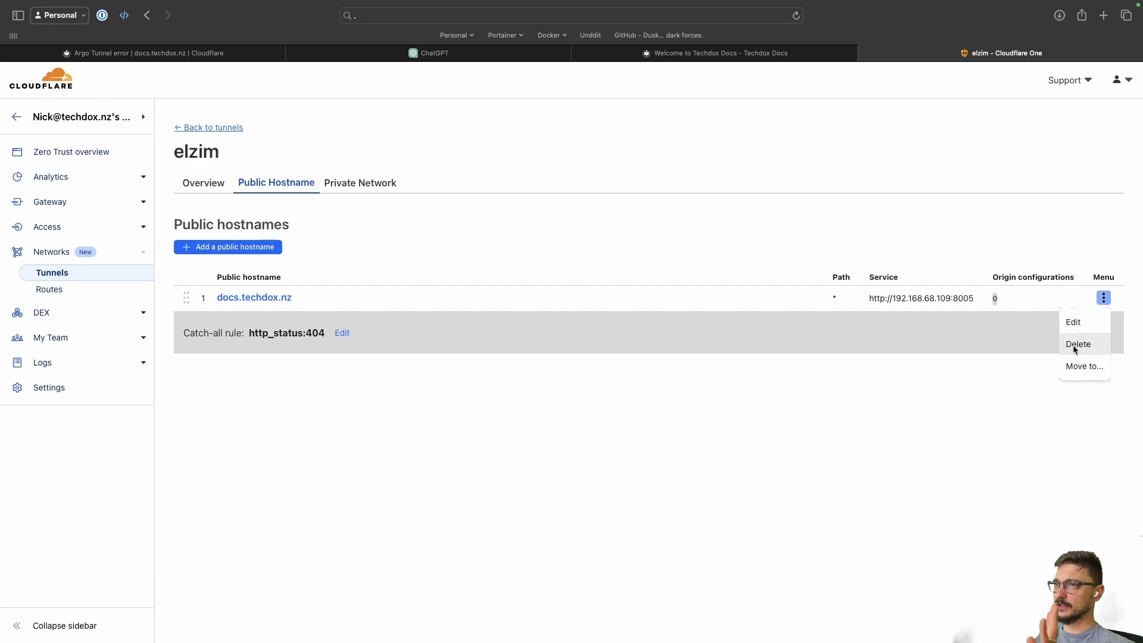
click(714, 53)
click(431, 16)
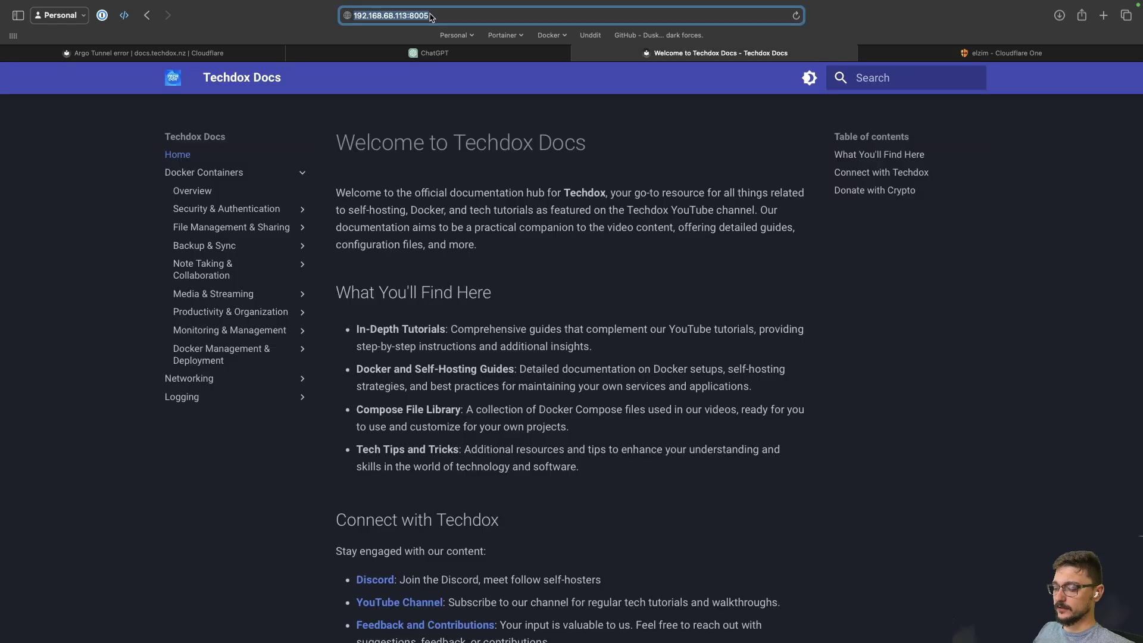
click(931, 55)
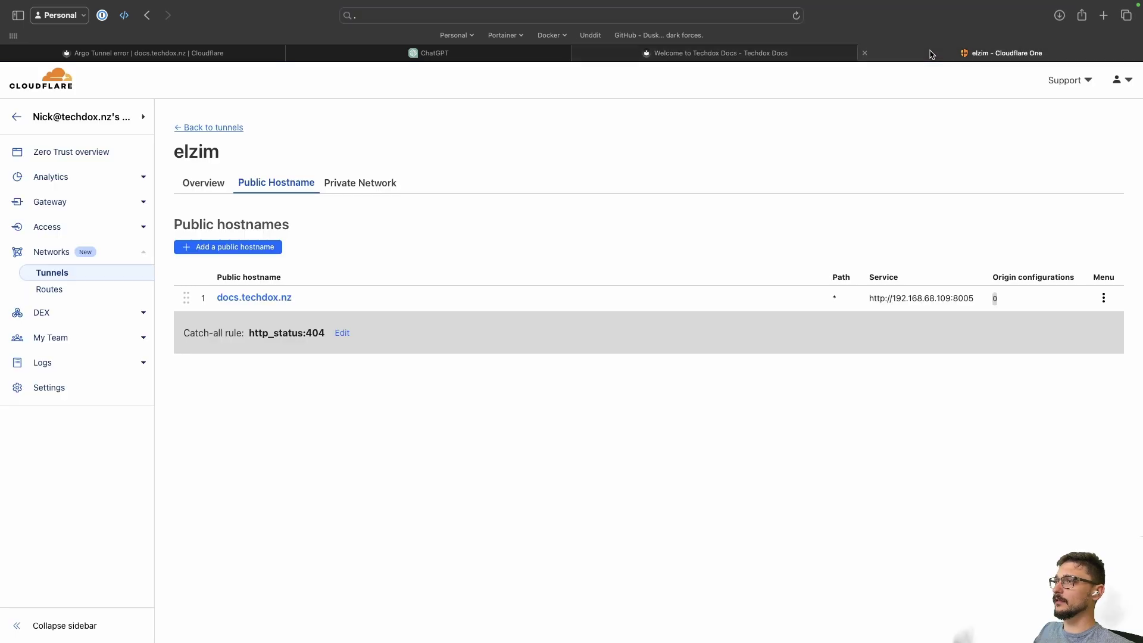
click(1103, 298)
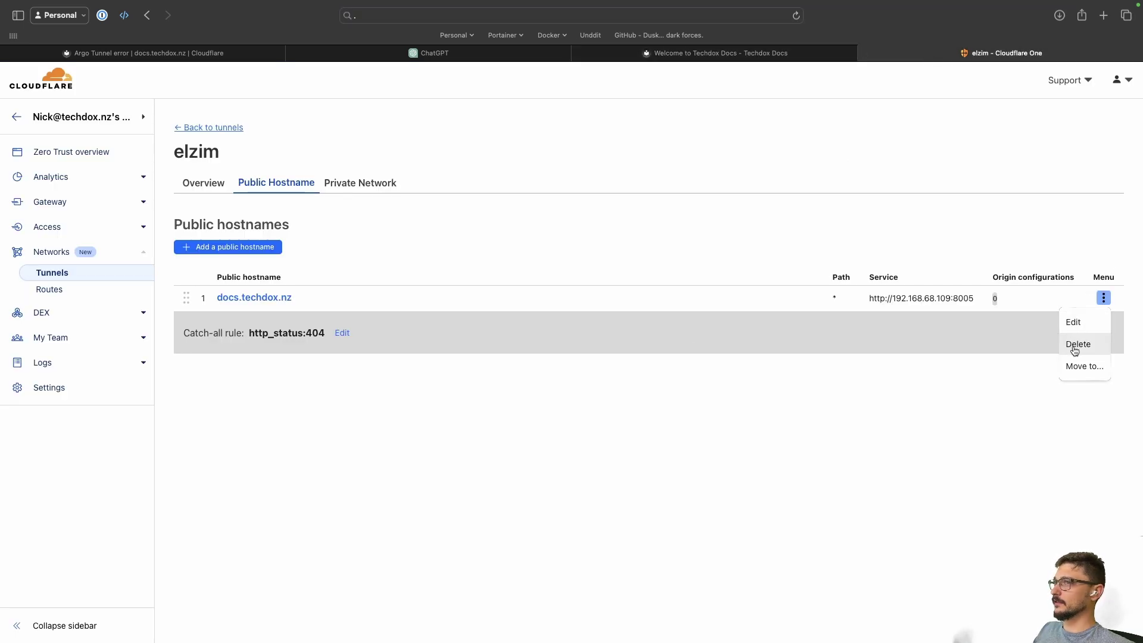
click(1074, 342)
click(714, 399)
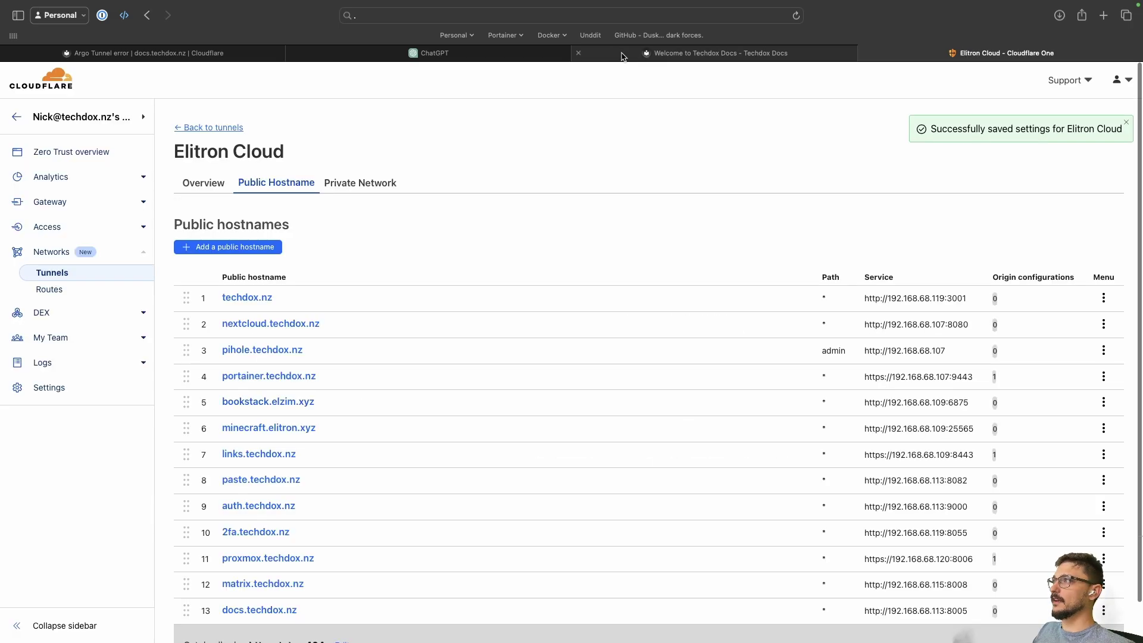
Browse to docs.techdox.nz to confirm Techdox Docs loads through the tunnel
click(677, 55)
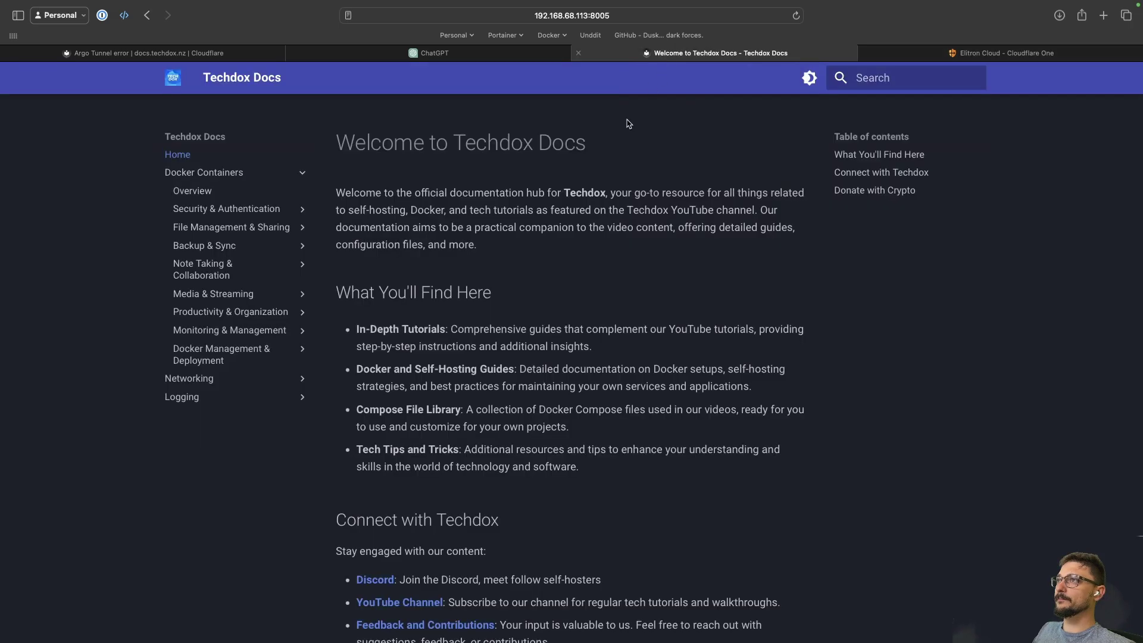
click(536, 15)
text(docs.techdox.nz)
key(Return)
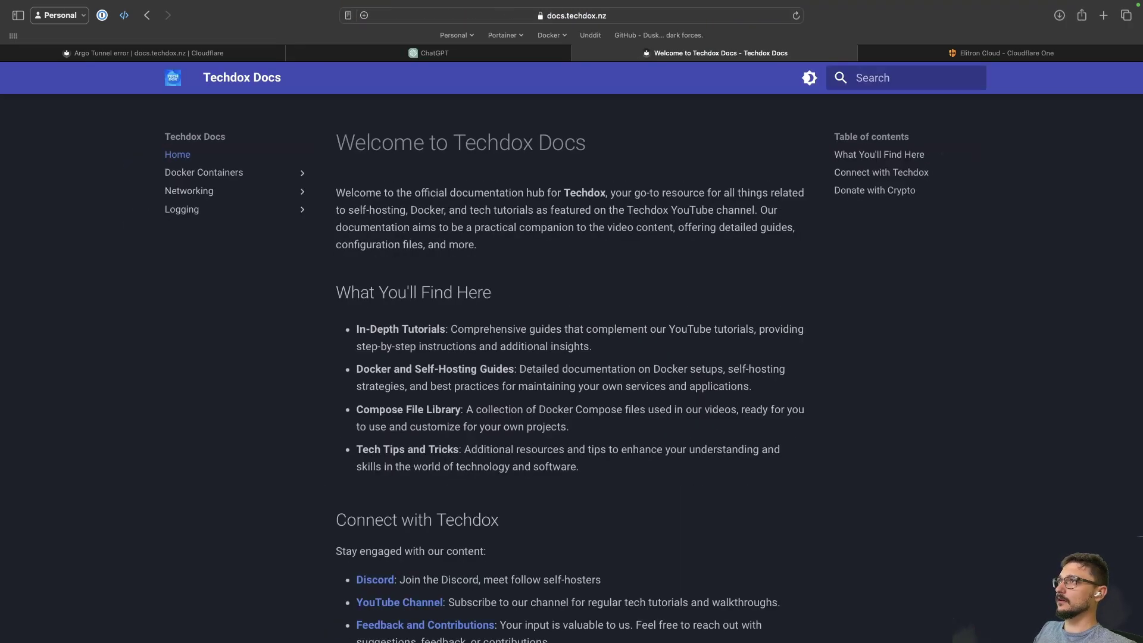